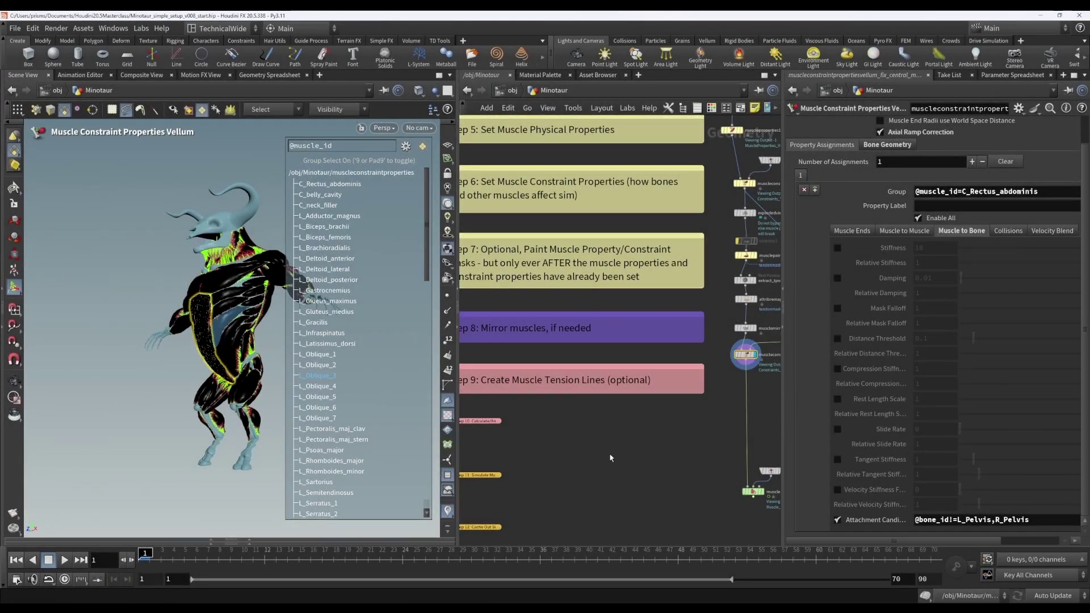
Step: Add a Muscle Tension Lines node, connect object_merge3 to its bone geometry input, and display the node
{"action": "middle_click_drag", "start_coordinate": [672, 443], "coordinate": [654, 431]}
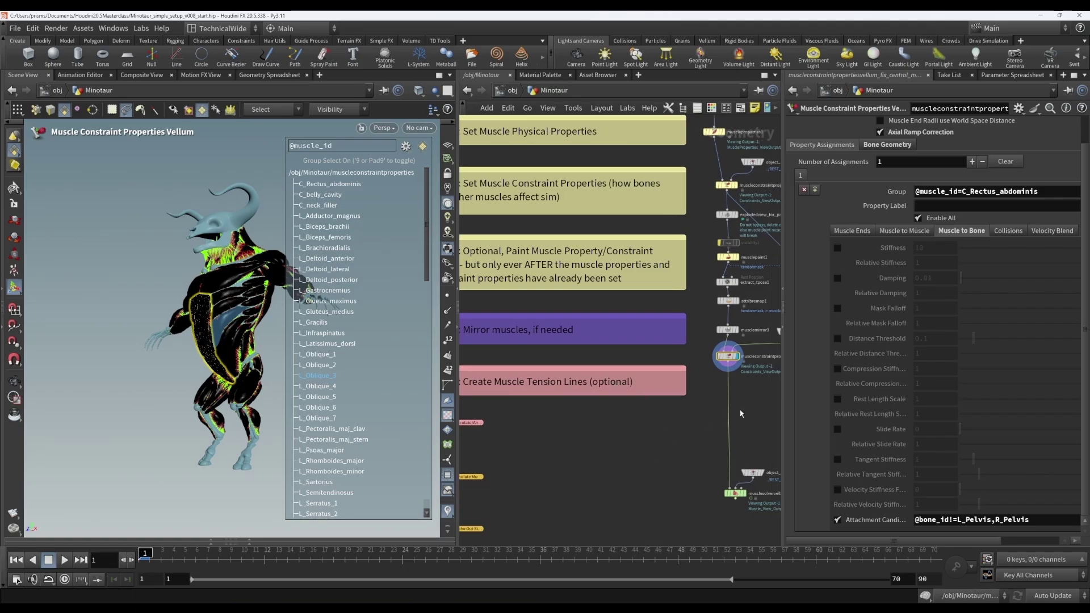
{"action": "middle_click_drag", "start_coordinate": [755, 408], "coordinate": [677, 410]}
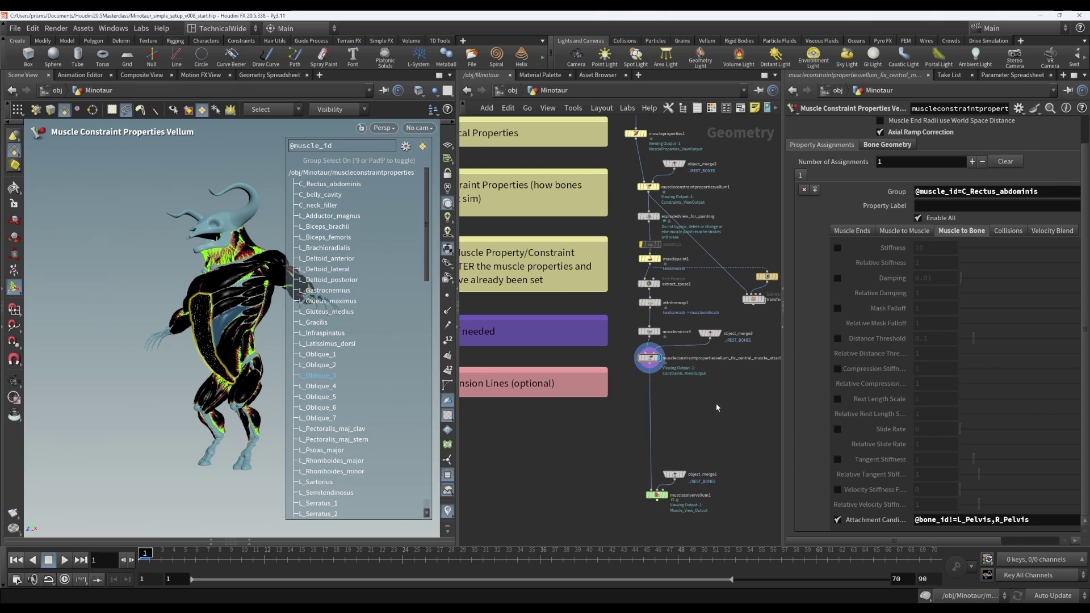
{"action": "key", "text": "Tab"}
{"action": "type", "text": "musc"}
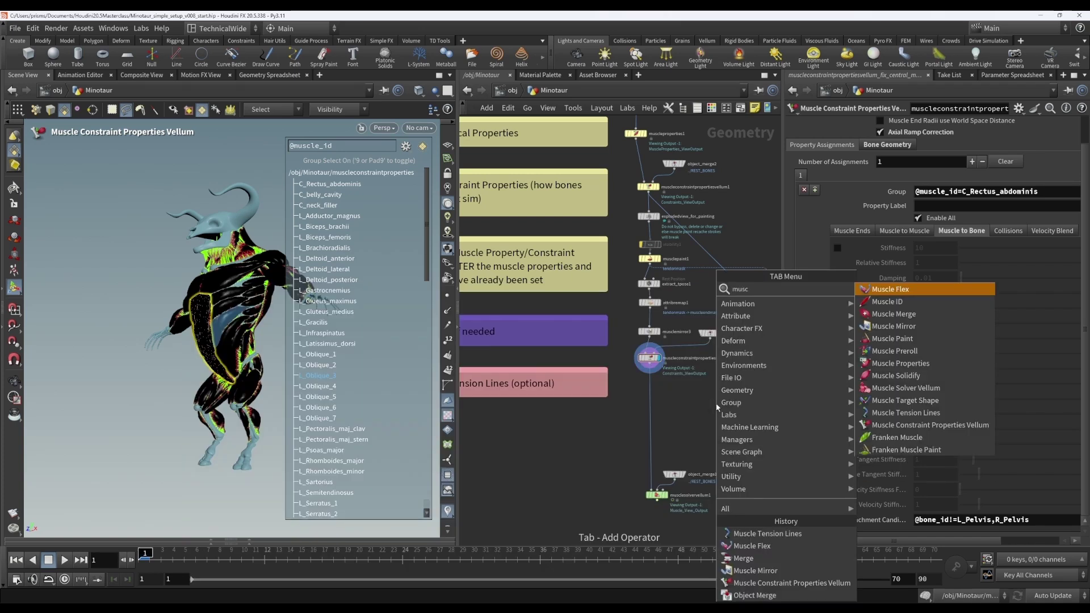
{"action": "key", "text": "Return"}
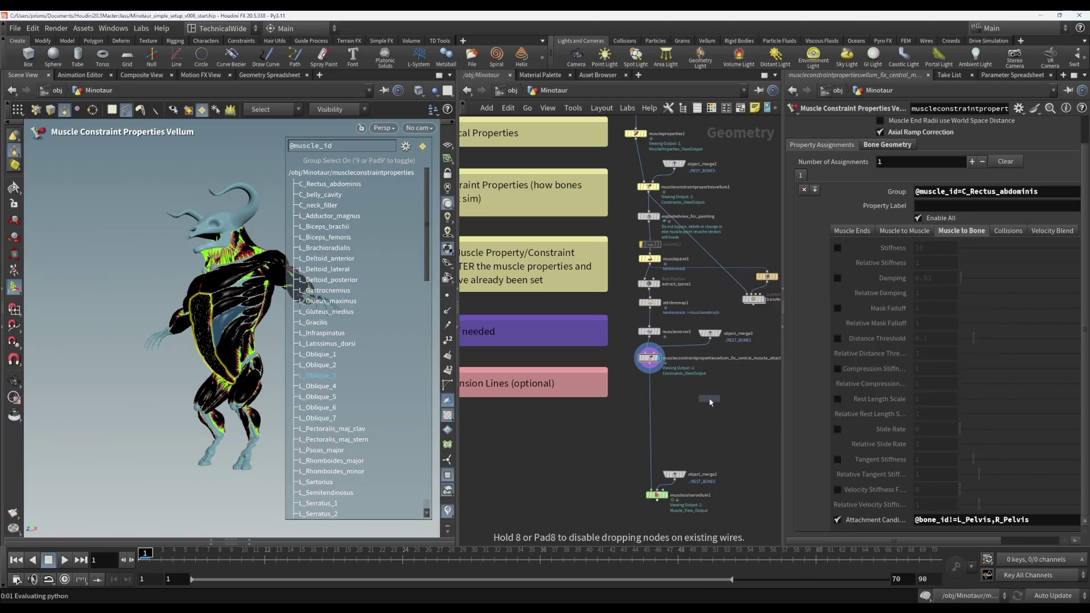
{"action": "left_click", "coordinate": [711, 396]}
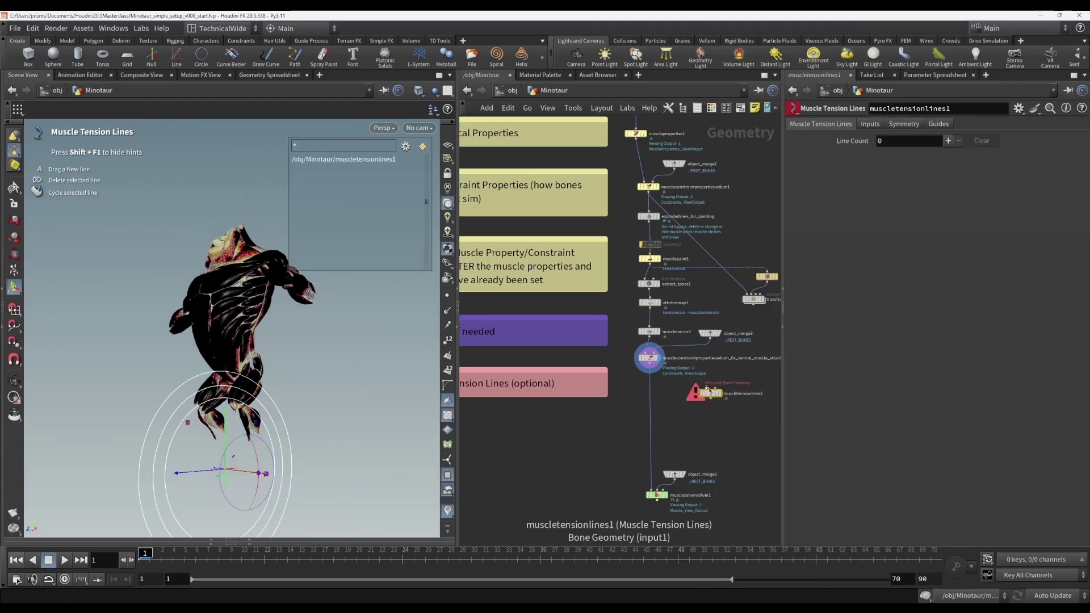
{"action": "left_click_drag", "start_coordinate": [707, 390], "coordinate": [710, 340]}
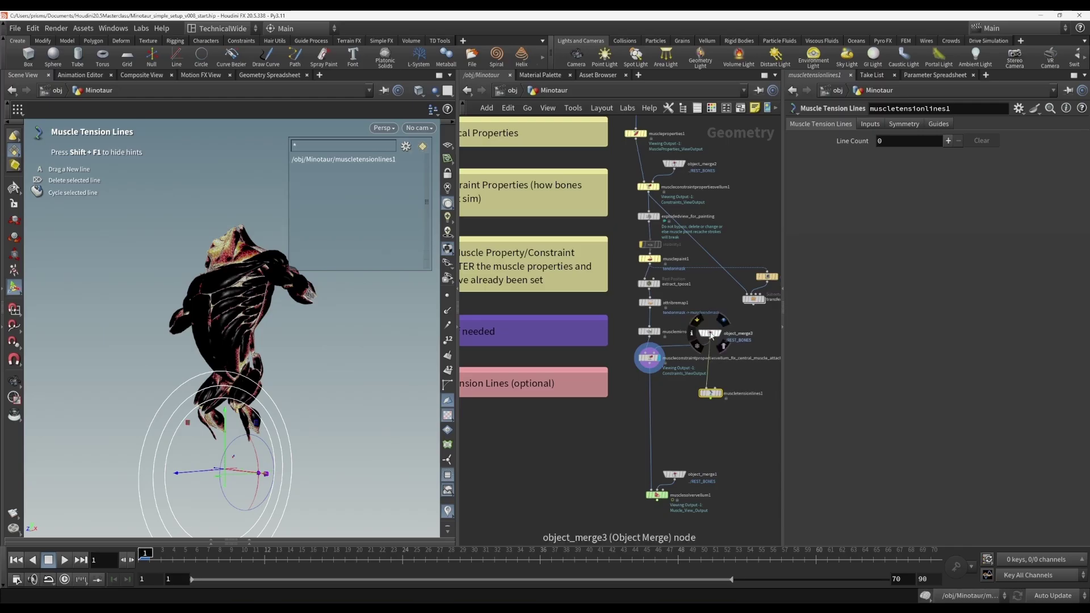
{"action": "left_click", "coordinate": [716, 394]}
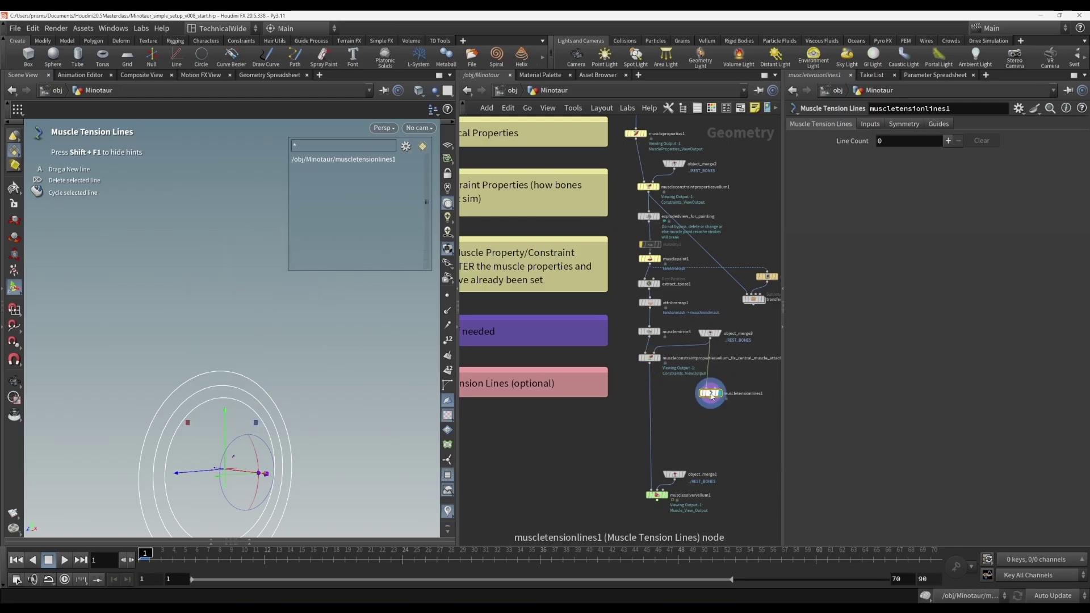
Step: Set the tension lines node's bone geometry T-Pose to From Attribute
{"action": "left_click", "coordinate": [917, 128]}
{"action": "left_click", "coordinate": [871, 126]}
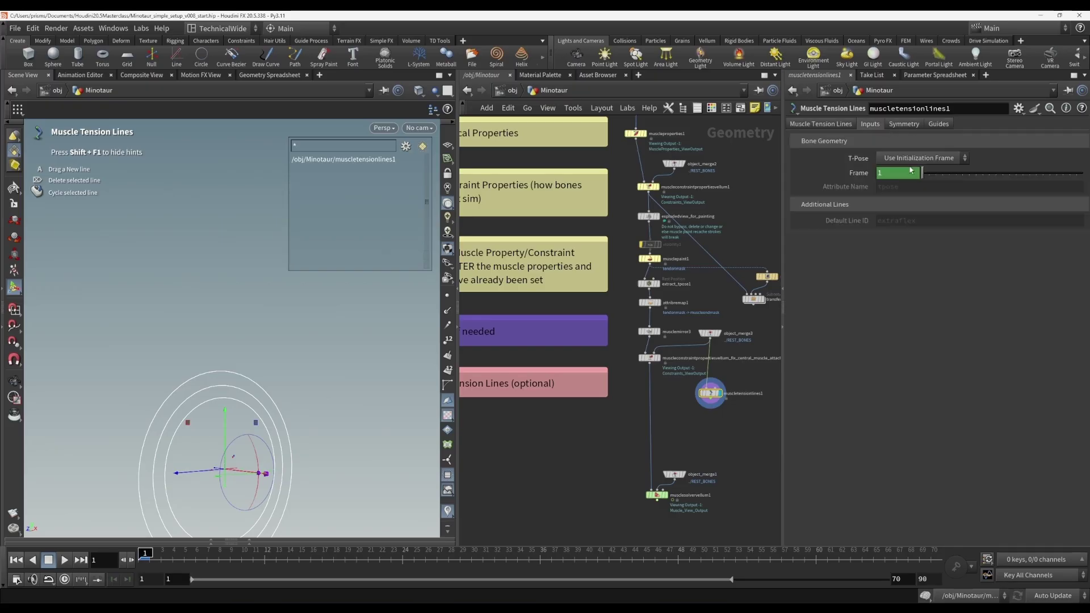
{"action": "left_click", "coordinate": [920, 159]}
{"action": "left_click", "coordinate": [907, 186]}
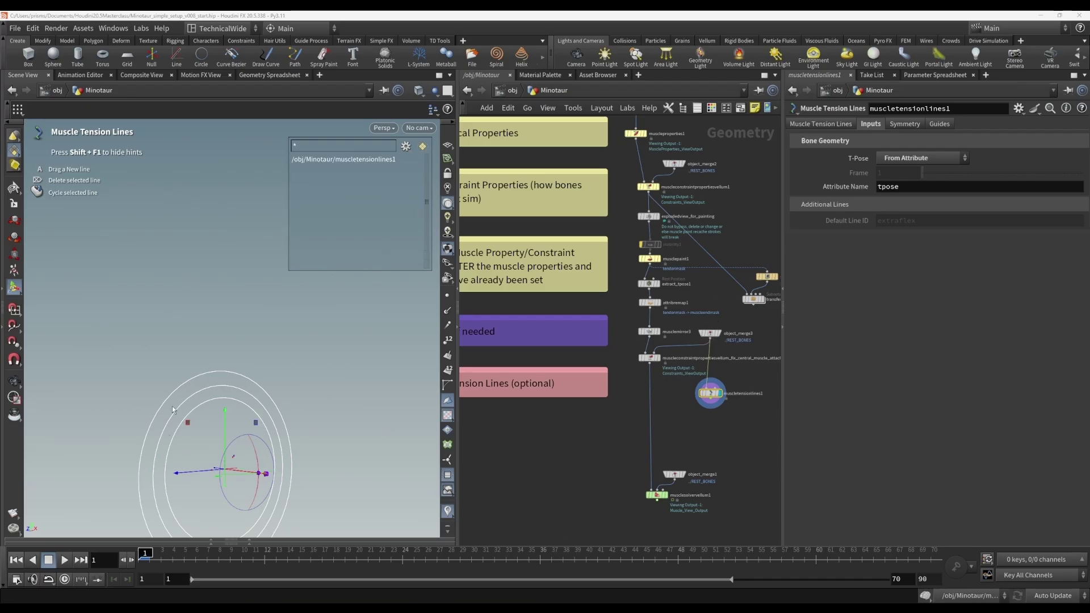
Step: Look inside the tension lines node, return to the Minotaur network, and delete the node
{"action": "mouse_move", "coordinate": [711, 396]}
{"action": "double_click", "coordinate": [709, 393]}
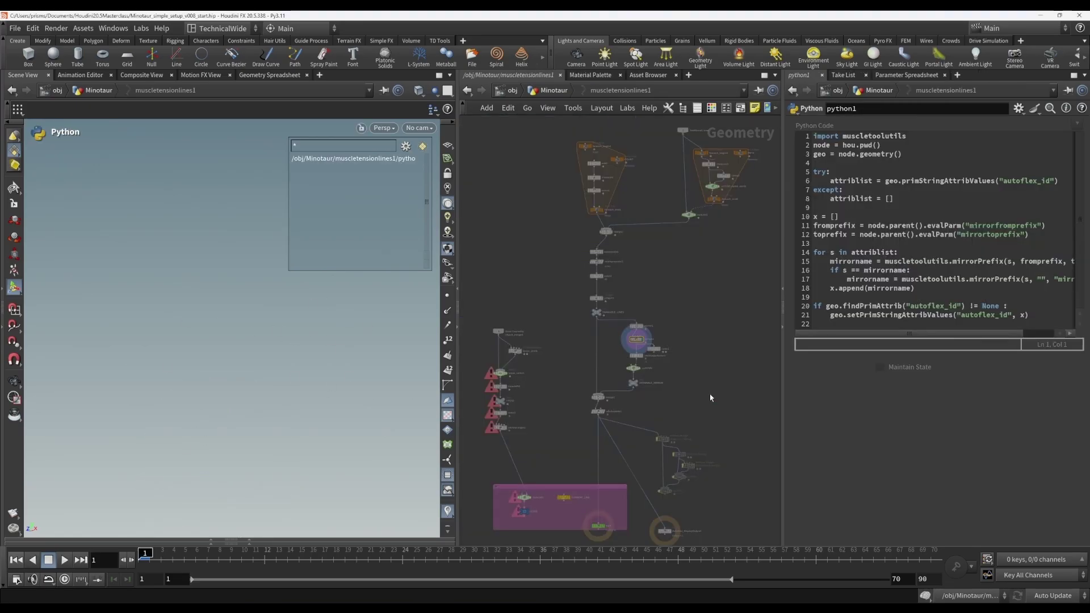
{"action": "key", "text": "u"}
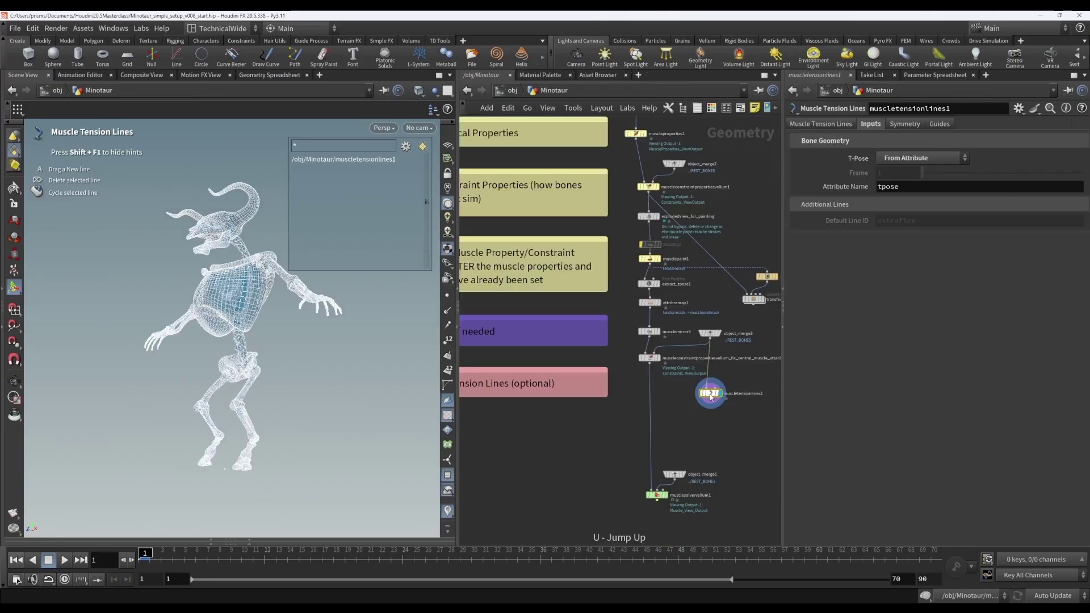
{"action": "mouse_move", "coordinate": [712, 398]}
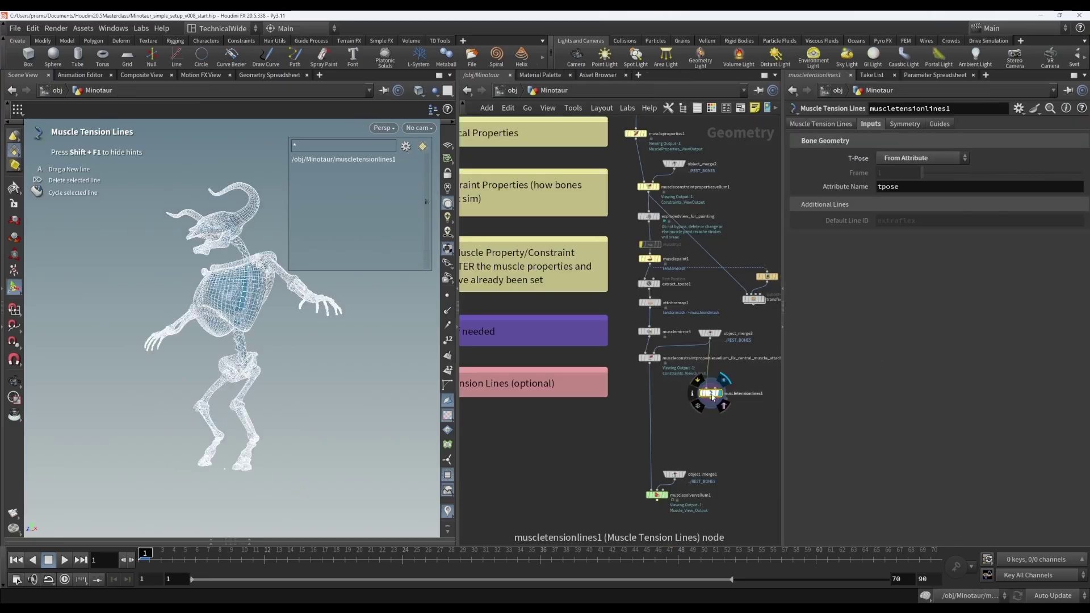
{"action": "key", "text": "Delete"}
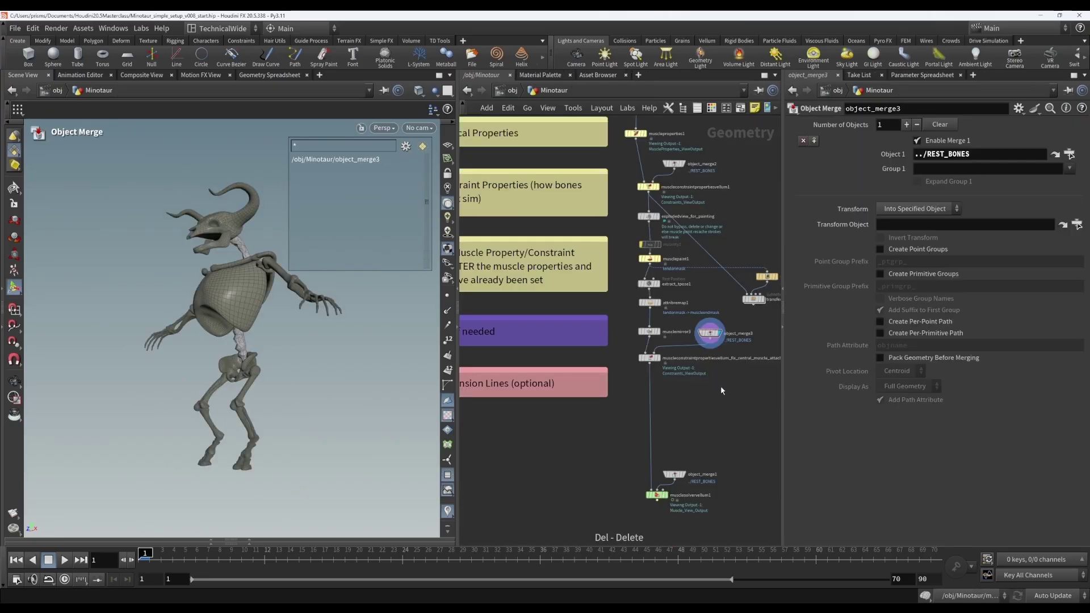
Step: Create a Muscle Tension Lines node wired from object_merge3 and place it below the bones merge
{"action": "left_click", "coordinate": [713, 341]}
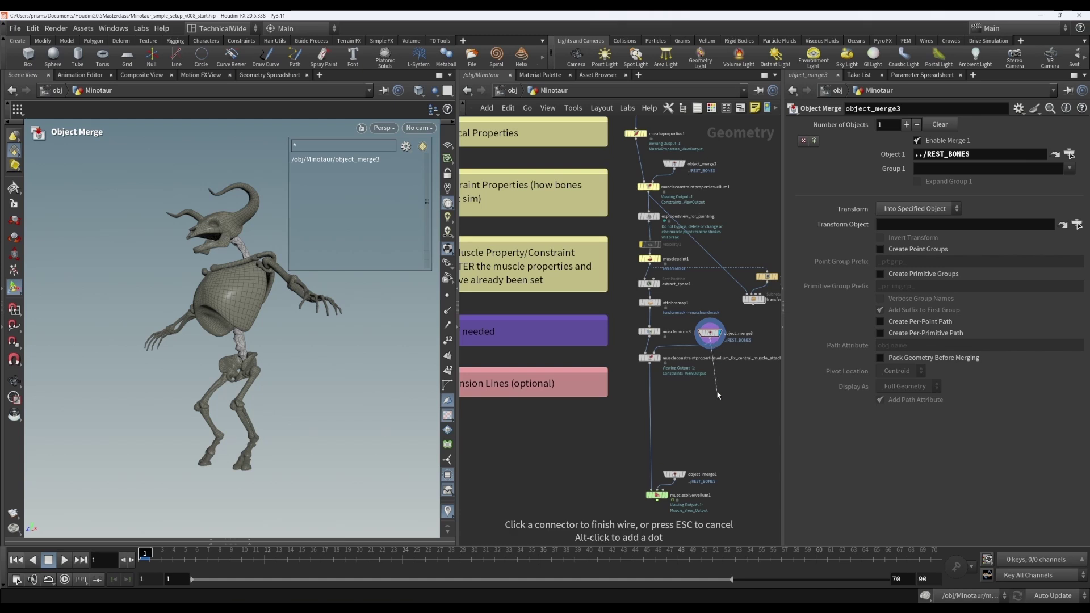
{"action": "key", "text": "Tab"}
{"action": "type", "text": "tensi"}
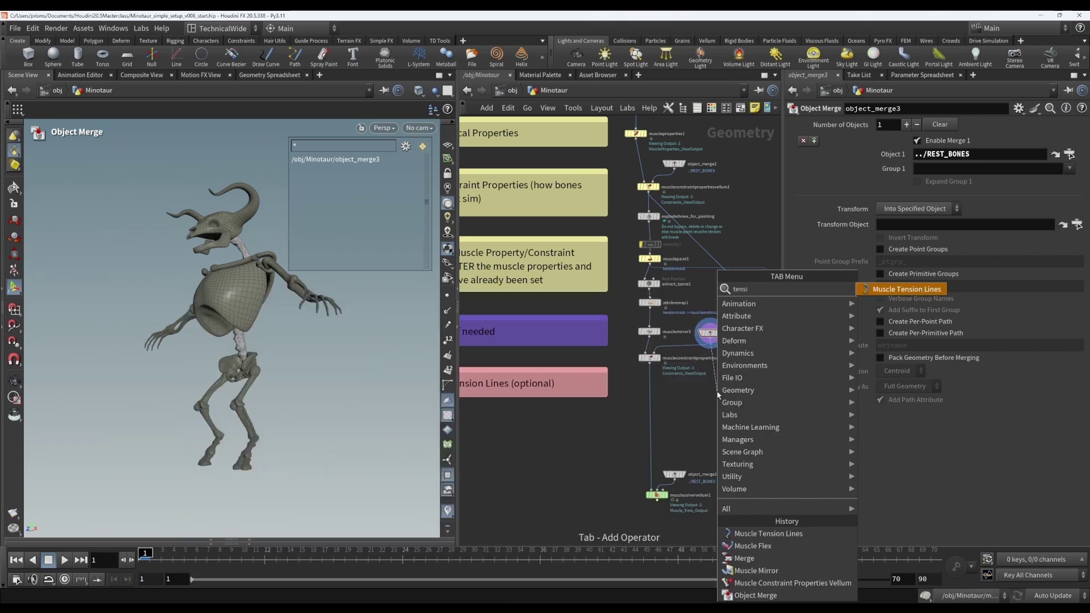
{"action": "key", "text": "Return"}
{"action": "left_click", "coordinate": [717, 393]}
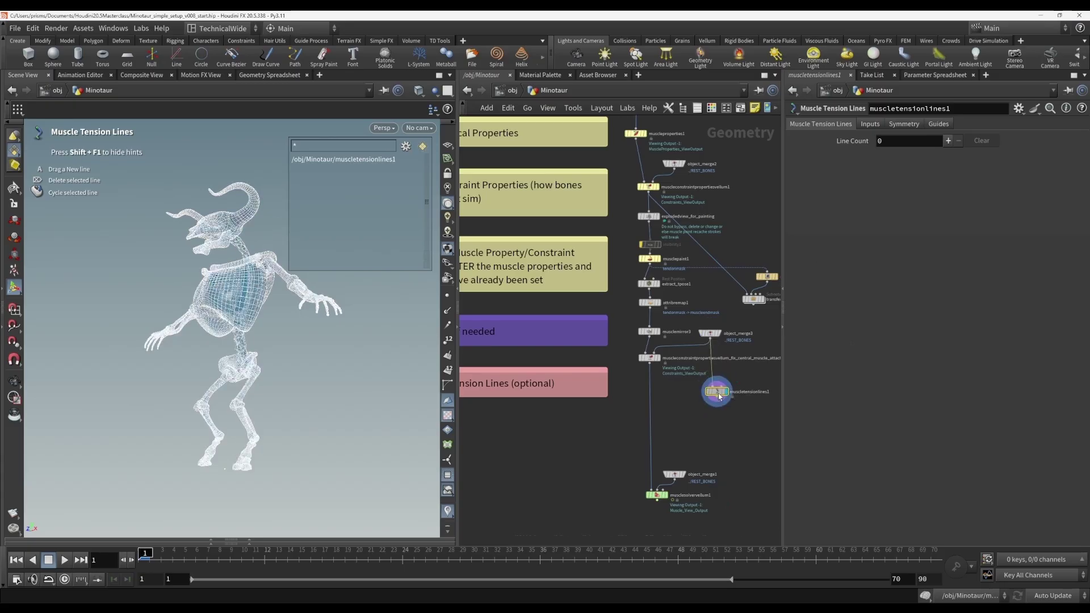
{"action": "left_click_drag", "start_coordinate": [718, 393], "coordinate": [714, 395]}
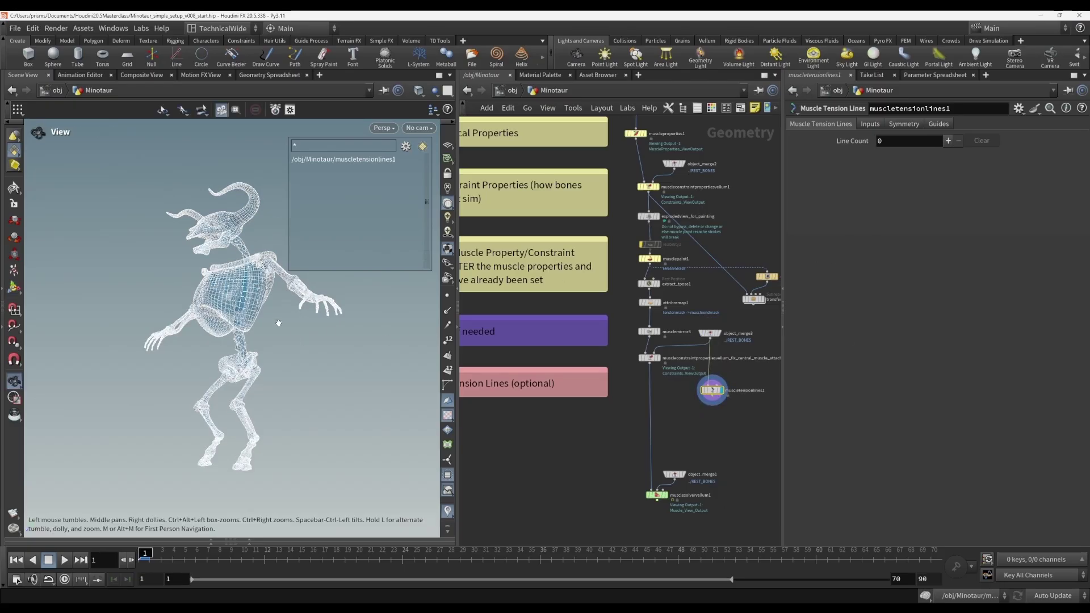
Step: Stroke a tension line across the front of the left elbow from about (0.524, 1.454, -0.117) to (0.708, 1.282, -0.085)
{"action": "left_click_drag", "start_coordinate": [297, 342], "coordinate": [227, 311], "text": "alt"}
{"action": "middle_click_drag", "start_coordinate": [227, 311], "coordinate": [230, 364], "text": "alt"}
{"action": "right_click_drag", "start_coordinate": [229, 364], "coordinate": [256, 378], "text": "alt"}
{"action": "middle_click_drag", "start_coordinate": [257, 378], "coordinate": [236, 277], "text": "alt"}
{"action": "key", "text": "Return"}
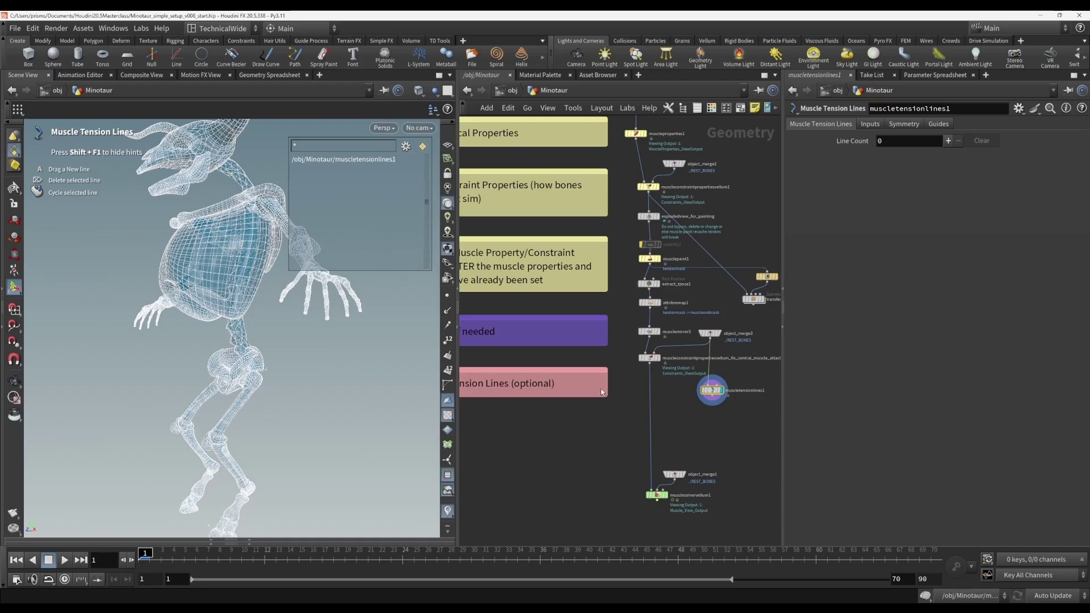
{"action": "mouse_move", "coordinate": [717, 397]}
{"action": "left_click_drag", "start_coordinate": [264, 340], "coordinate": [290, 352], "text": "alt"}
{"action": "middle_click_drag", "start_coordinate": [290, 352], "coordinate": [258, 430], "text": "alt"}
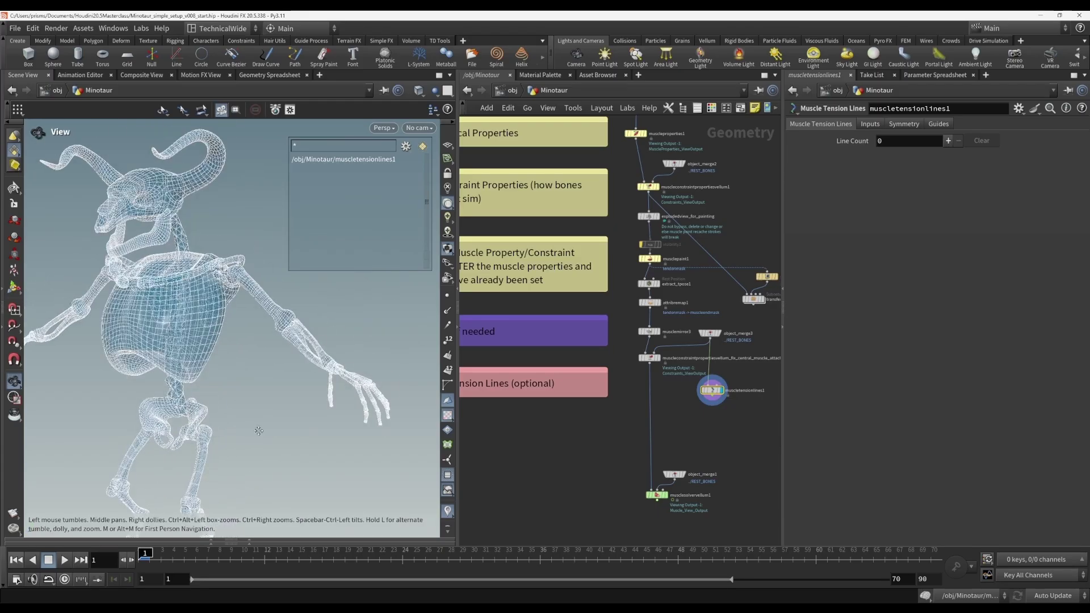
{"action": "middle_click_drag", "start_coordinate": [87, 240], "coordinate": [109, 229], "text": "alt"}
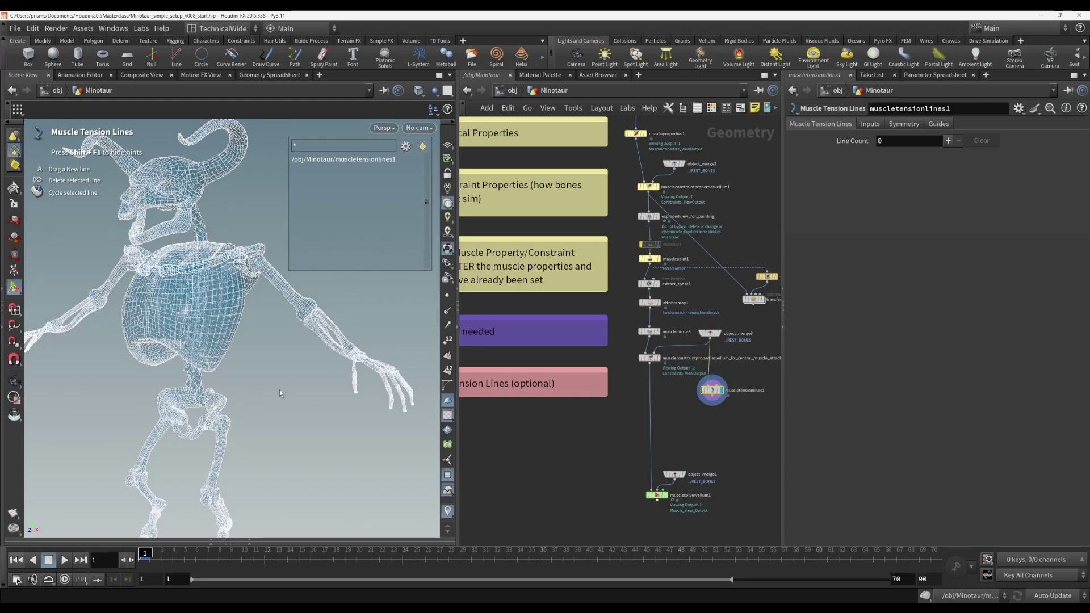
{"action": "key", "text": "a"}
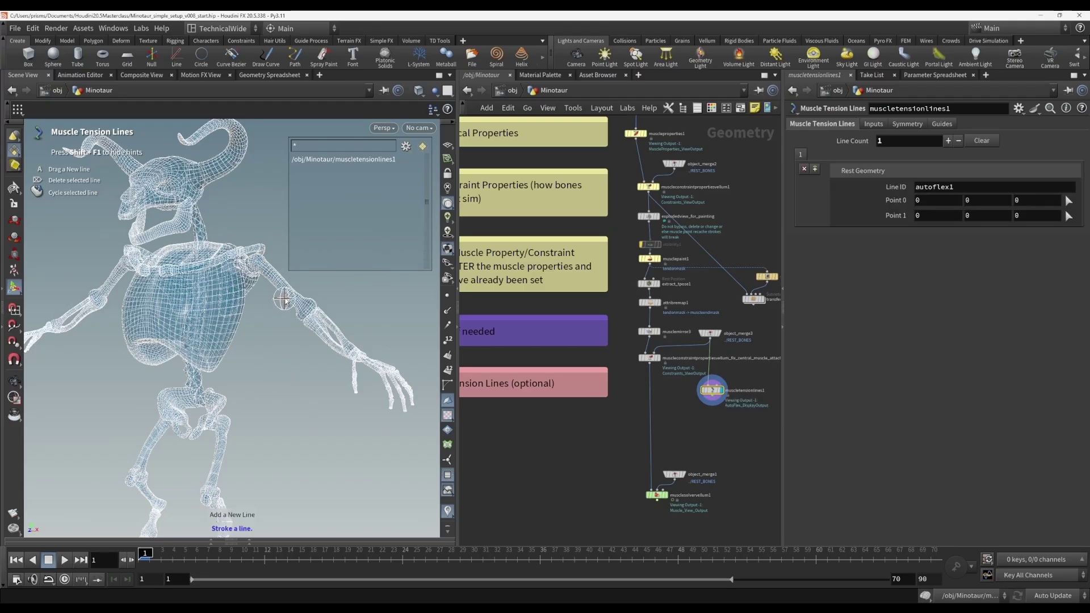
{"action": "left_click_drag", "start_coordinate": [283, 299], "coordinate": [321, 333]}
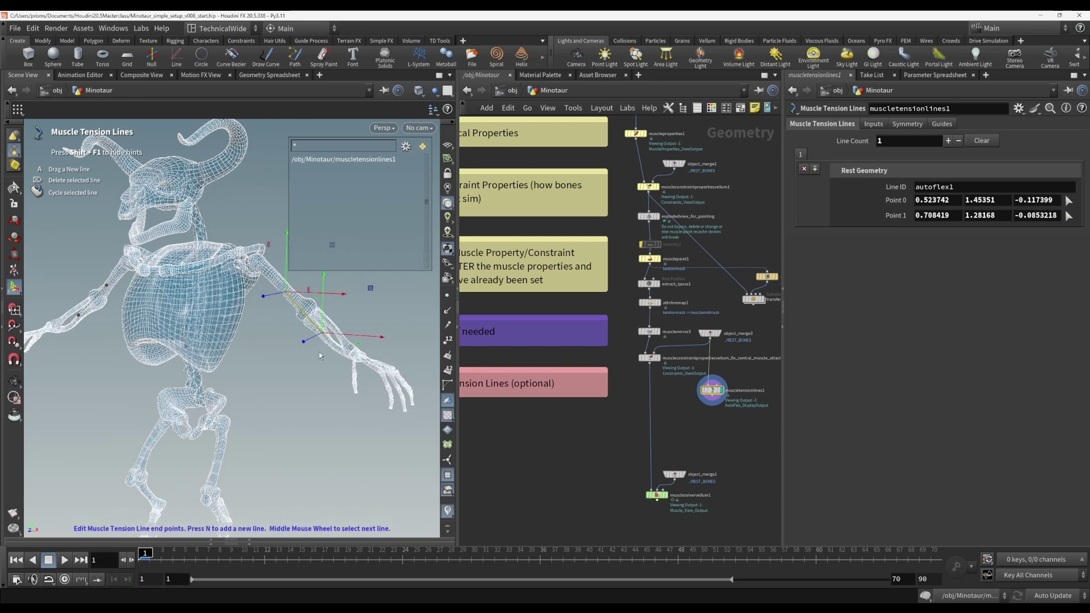
Step: Adjust the elbow line's endpoints to about (0.543, 1.432, -0.117) and (0.697, 1.280, -0.086)
{"action": "left_click_drag", "start_coordinate": [319, 352], "coordinate": [297, 387], "text": "alt"}
{"action": "right_click_drag", "start_coordinate": [322, 340], "coordinate": [334, 358], "text": "alt"}
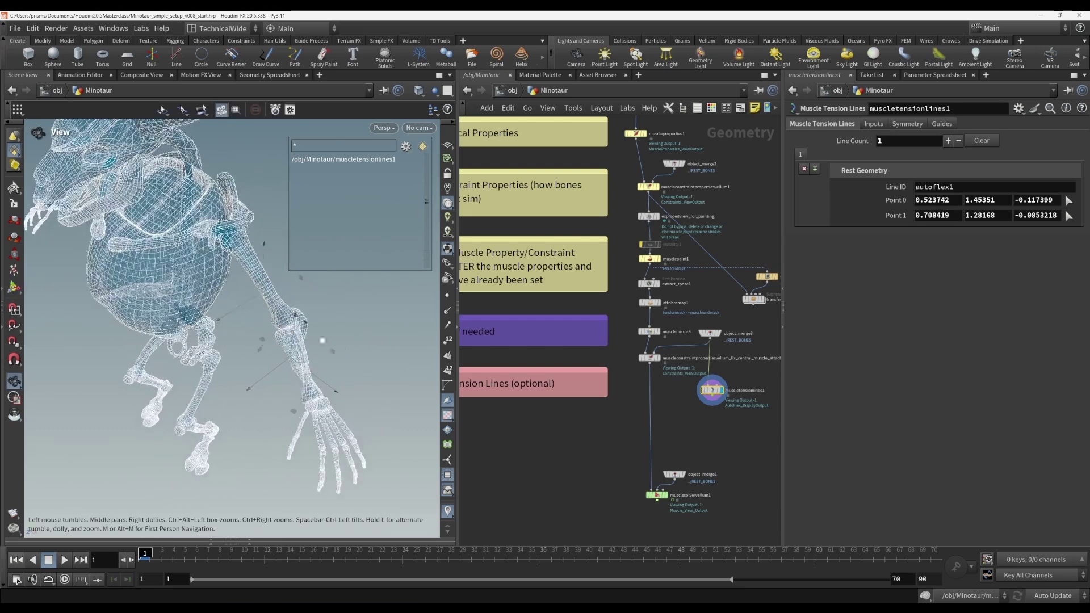
{"action": "left_click_drag", "start_coordinate": [261, 292], "coordinate": [266, 299]}
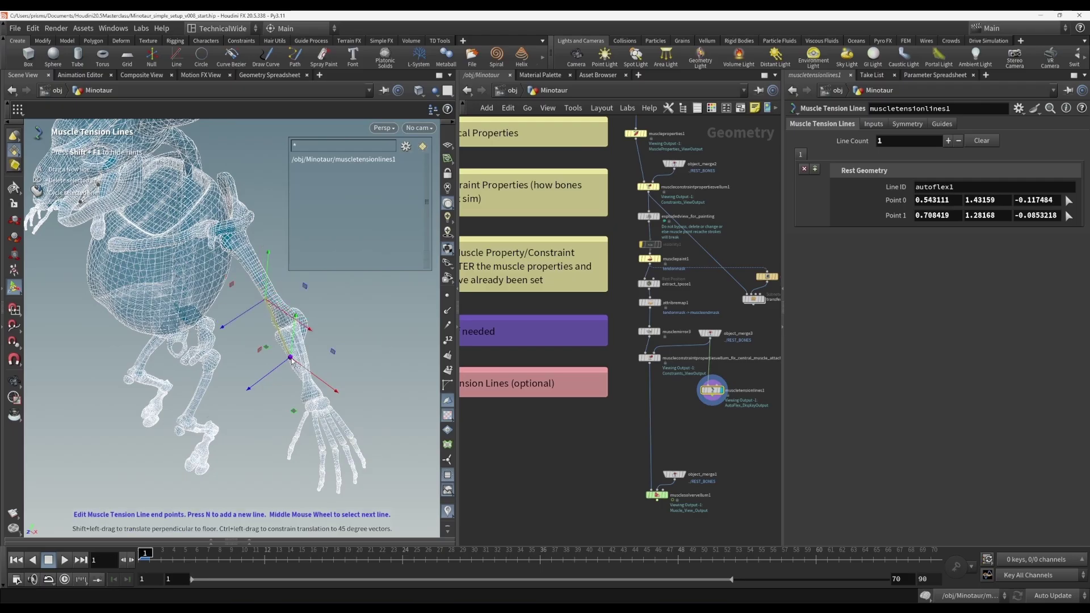
{"action": "left_click_drag", "start_coordinate": [292, 360], "coordinate": [230, 327]}
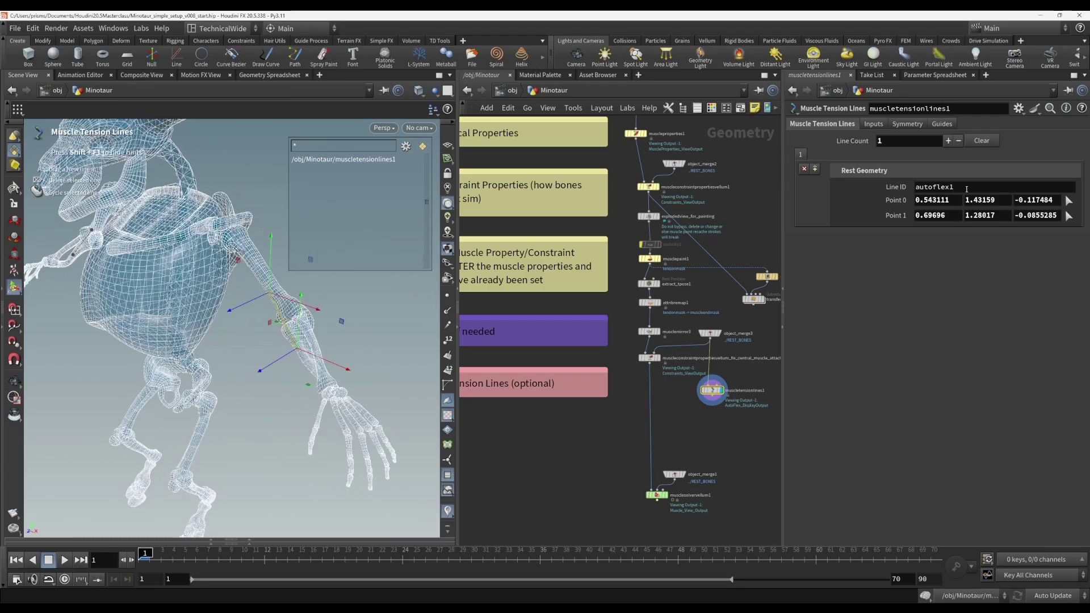
Step: Set the elbow tension line's Line ID to L_elbow_front
{"action": "left_click_drag", "start_coordinate": [967, 189], "coordinate": [906, 185]}
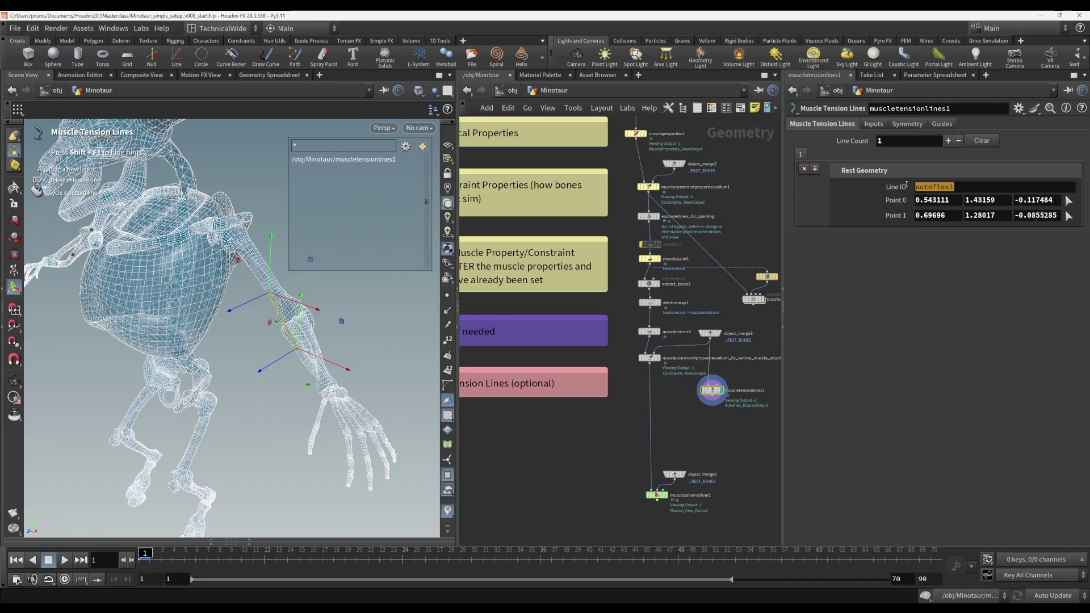
{"action": "left_click", "coordinate": [967, 185]}
{"action": "left_click_drag", "start_coordinate": [966, 185], "coordinate": [915, 186]}
{"action": "key", "text": "BackSpace"}
{"action": "type", "text": "l_elbow"}
{"action": "type", "text": "ront"}
{"action": "key", "text": "Return"}
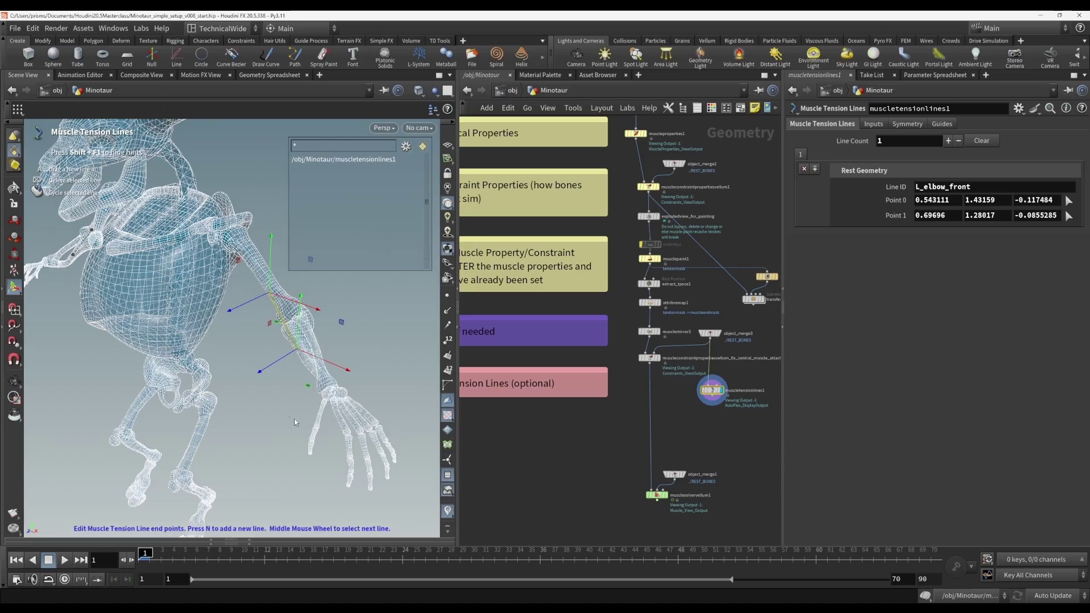
Step: Stroke a second tension line behind the left knee from about (0.233, 0.592, -0.015) to (0.267, 0.399, 0.009)
{"action": "key", "text": "Escape"}
{"action": "left_click_drag", "start_coordinate": [294, 418], "coordinate": [258, 374]}
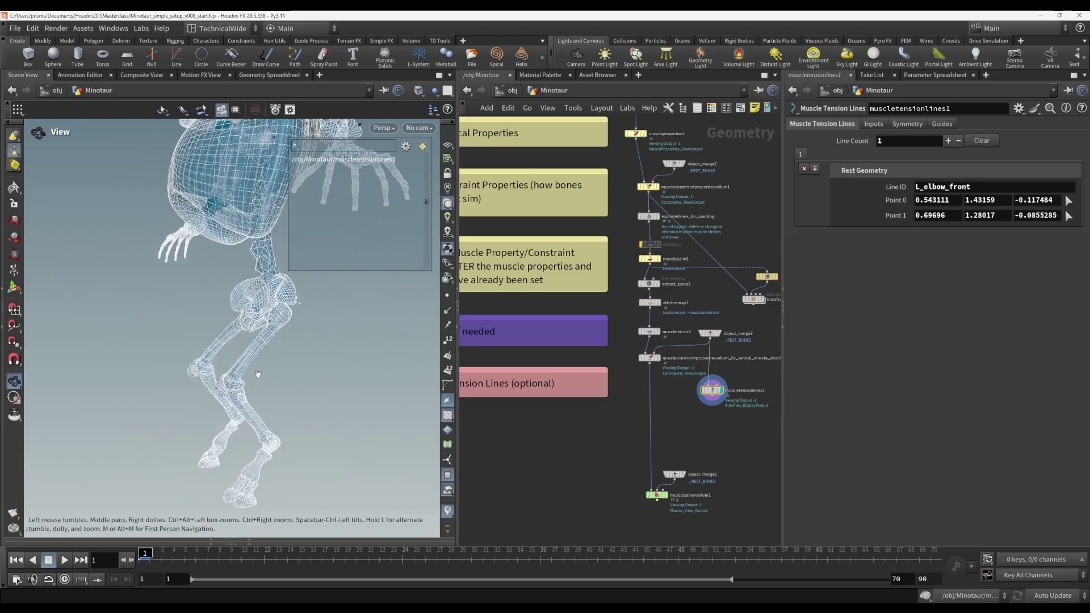
{"action": "right_click_drag", "start_coordinate": [257, 374], "coordinate": [316, 373]}
{"action": "key", "text": "Return"}
{"action": "key", "text": "a"}
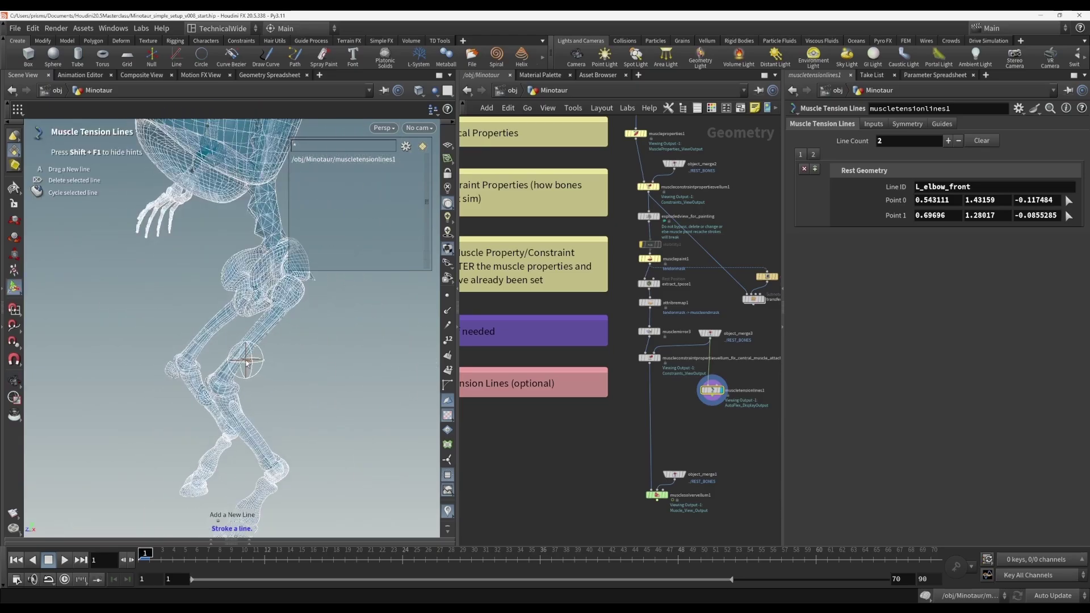
{"action": "left_click_drag", "start_coordinate": [247, 348], "coordinate": [275, 401]}
{"action": "key", "text": "Escape"}
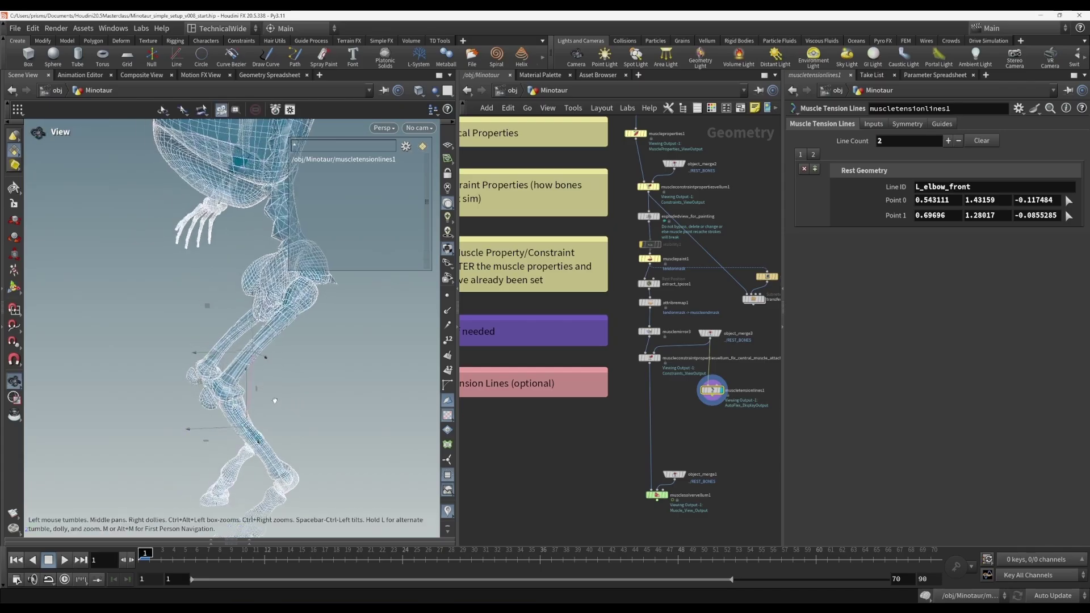
Step: Set the second tension line's Line ID to L_knee_back
{"action": "key", "text": "Return"}
{"action": "left_click", "coordinate": [815, 169]}
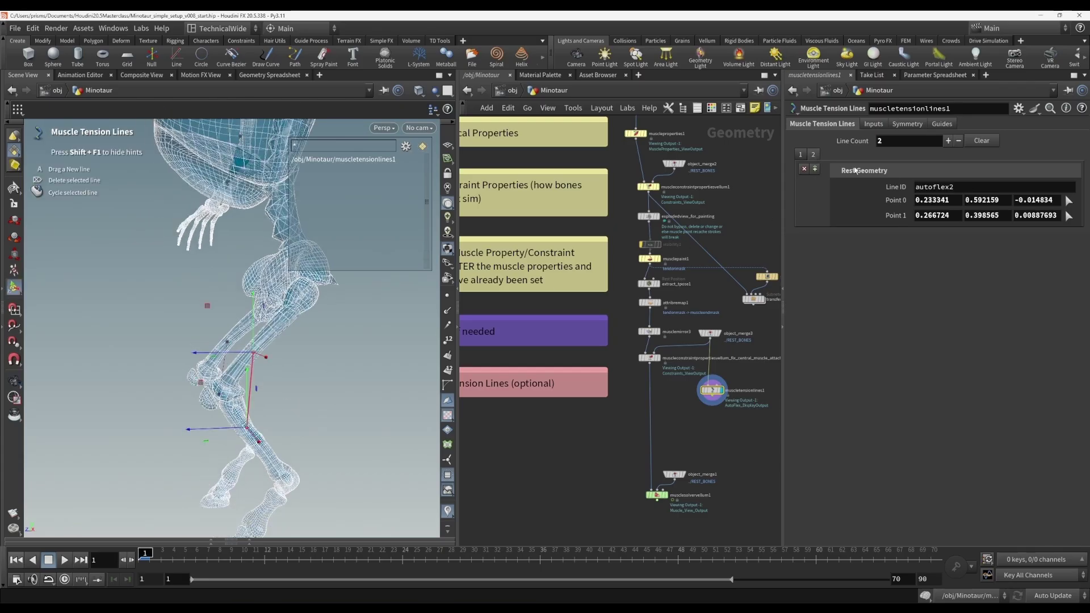
{"action": "left_click", "coordinate": [939, 188]}
{"action": "type", "text": "L_"}
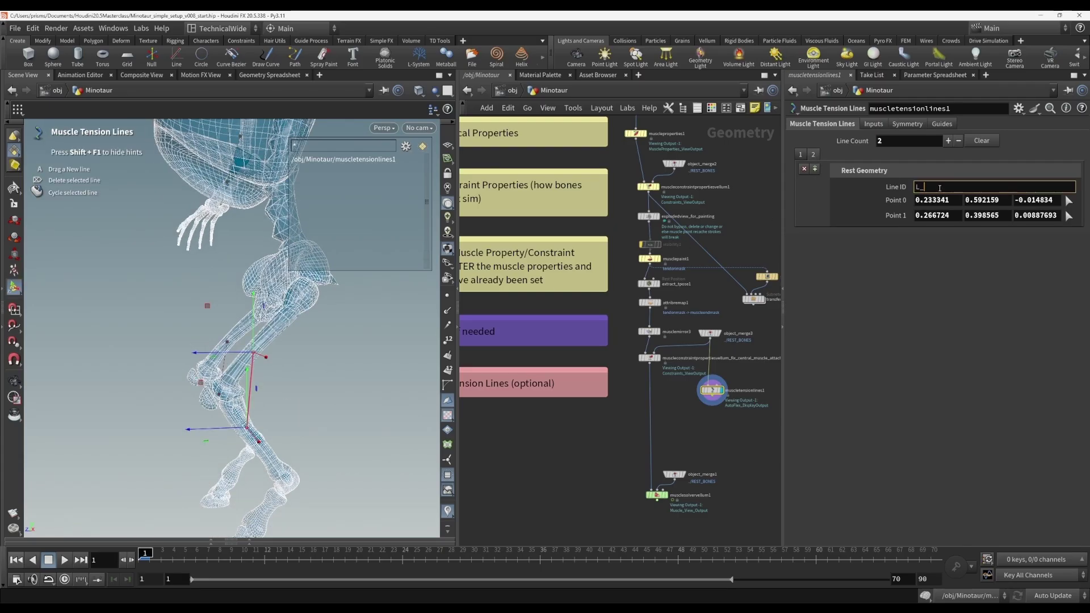
{"action": "type", "text": "knee_back"}
{"action": "key", "text": "Return"}
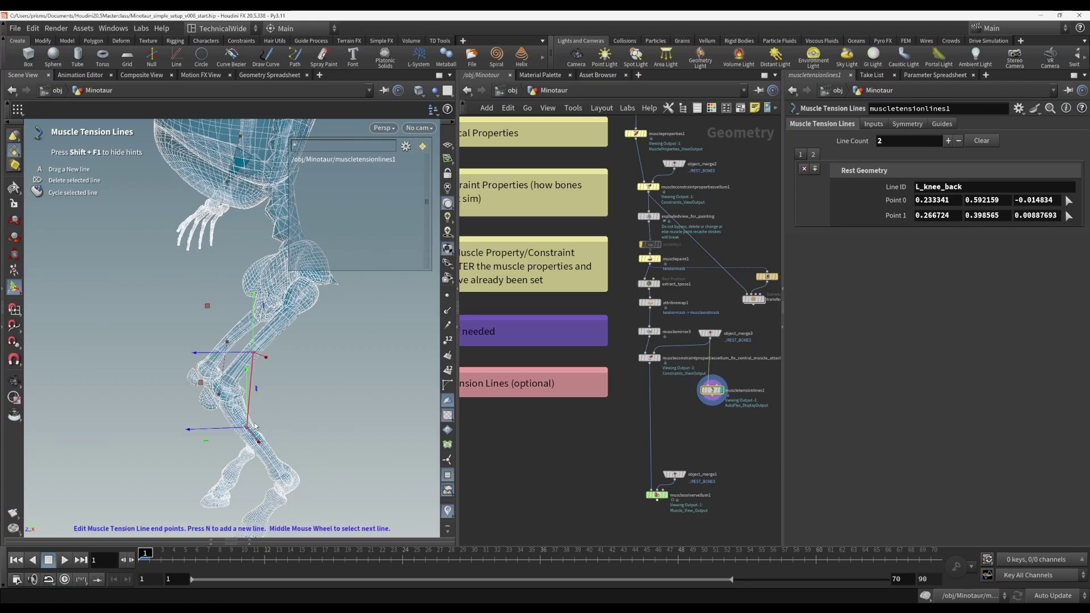
Step: Align the knee line's endpoints with the leg bones at about (0.224, 0.581, -0.030) and (0.224, 0.397, -0.013)
{"action": "left_click_drag", "start_coordinate": [263, 414], "coordinate": [304, 414], "text": "alt"}
{"action": "left_click_drag", "start_coordinate": [247, 437], "coordinate": [263, 436]}
{"action": "left_click_drag", "start_coordinate": [263, 341], "coordinate": [272, 347]}
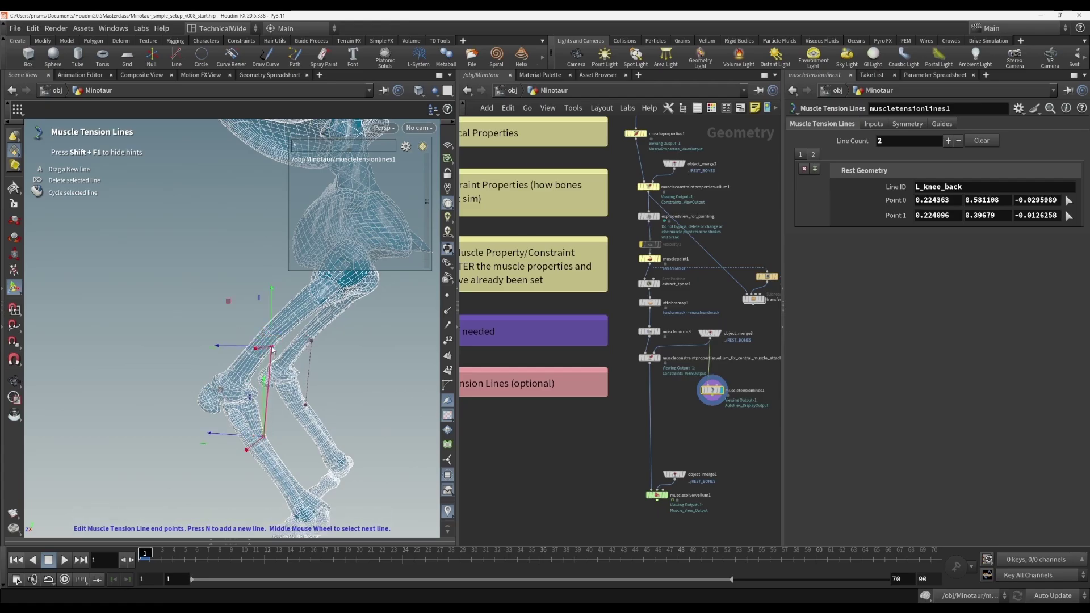
{"action": "left_click_drag", "start_coordinate": [286, 388], "coordinate": [222, 390], "text": "alt"}
{"action": "key", "text": "Return"}
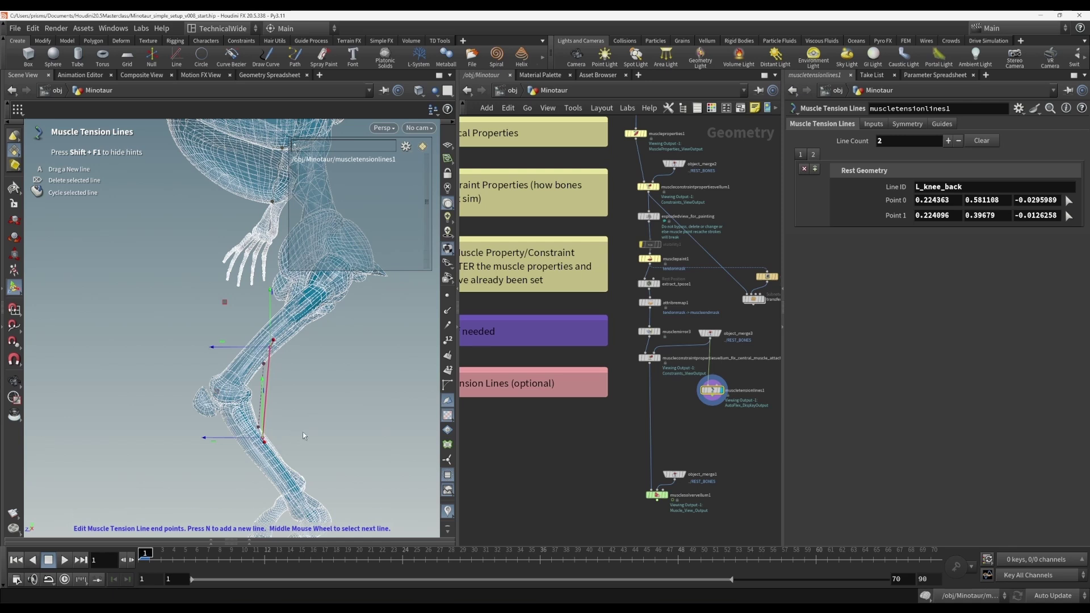
Step: Stretch the L_knee_back line down the lower leg, with endpoints at about (0.234, 0.525, 0.022) and (0.215, 0.265, -0.122)
{"action": "middle_click_drag", "start_coordinate": [301, 431], "coordinate": [296, 393], "text": "alt"}
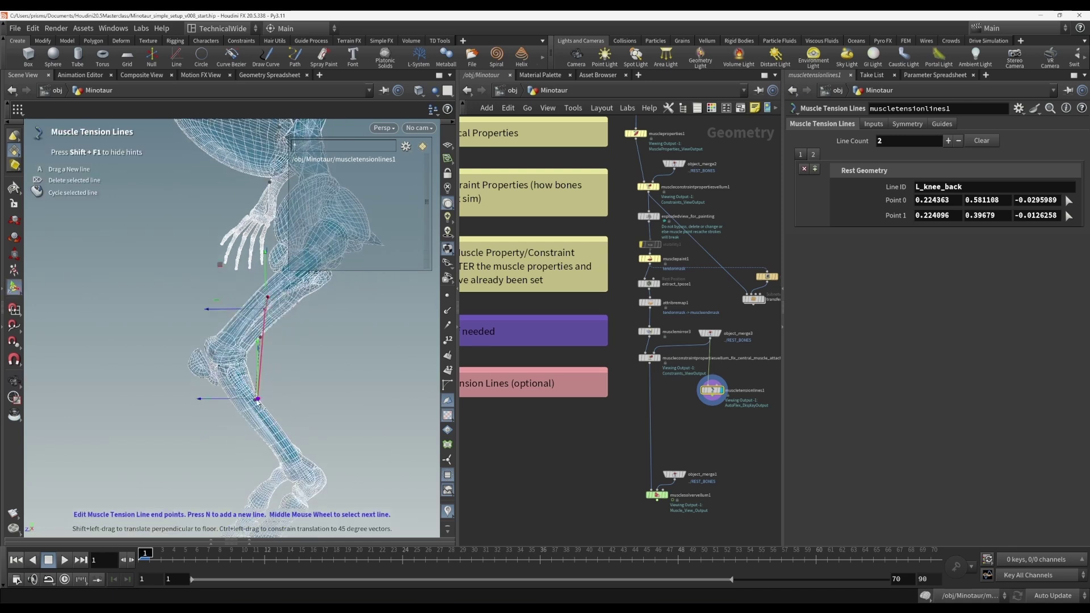
{"action": "left_click_drag", "start_coordinate": [275, 393], "coordinate": [318, 474], "text": "alt"}
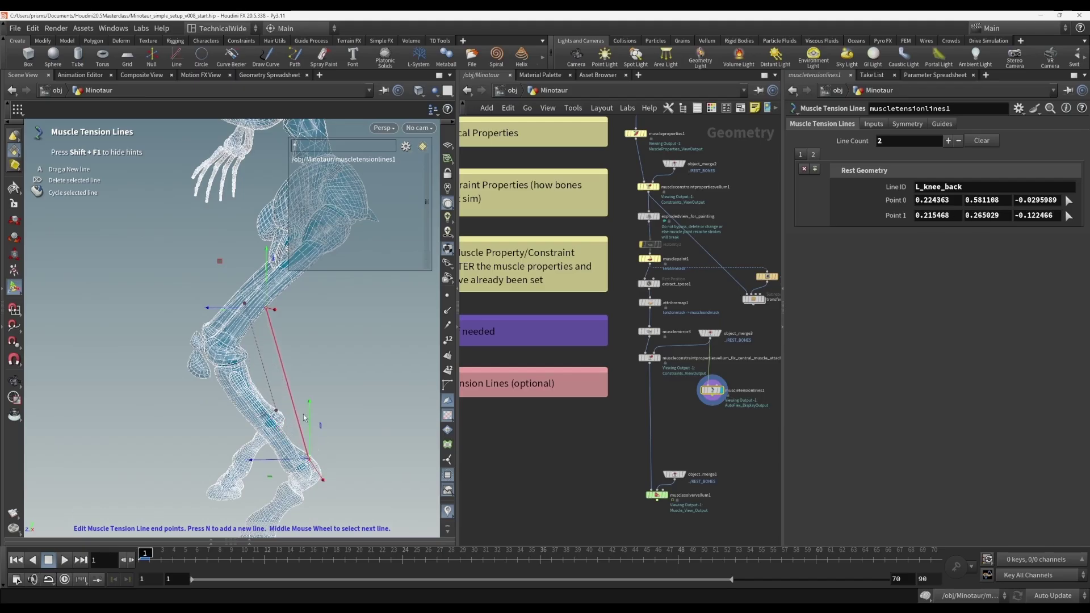
{"action": "left_click_drag", "start_coordinate": [303, 418], "coordinate": [285, 431], "text": "alt"}
{"action": "left_click_drag", "start_coordinate": [266, 309], "coordinate": [311, 330]}
{"action": "key", "text": "Escape"}
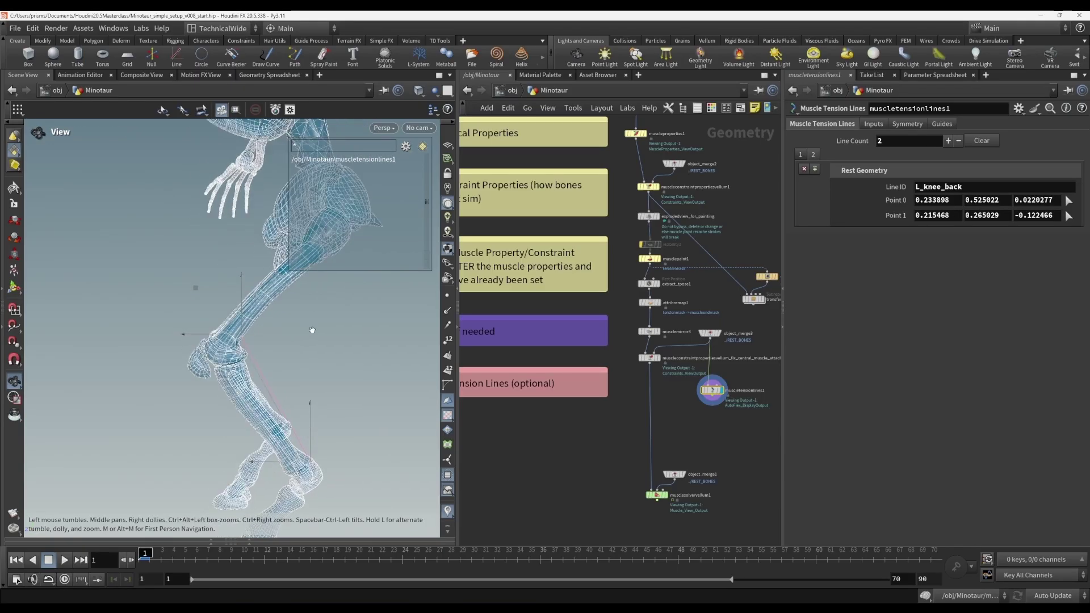
{"action": "key", "text": "Return"}
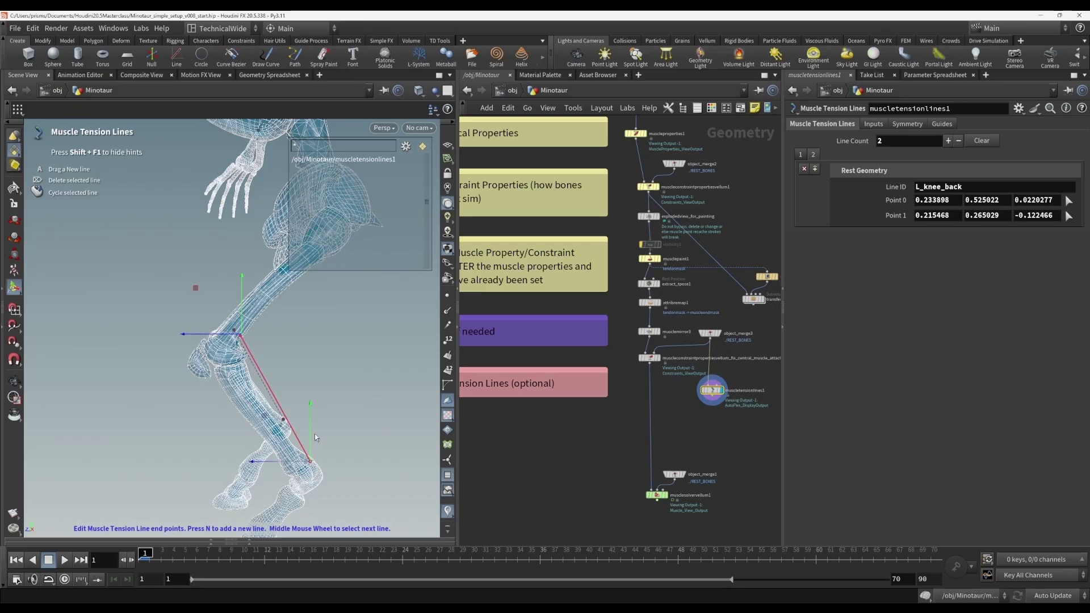
Step: Shorten the L_knee_back line across the back of the left knee, with endpoints at about (0.216, 0.569, -0.017) and (0.221, 0.343, -0.048)
{"action": "left_click_drag", "start_coordinate": [311, 461], "coordinate": [255, 389]}
{"action": "left_click_drag", "start_coordinate": [242, 337], "coordinate": [259, 317]}
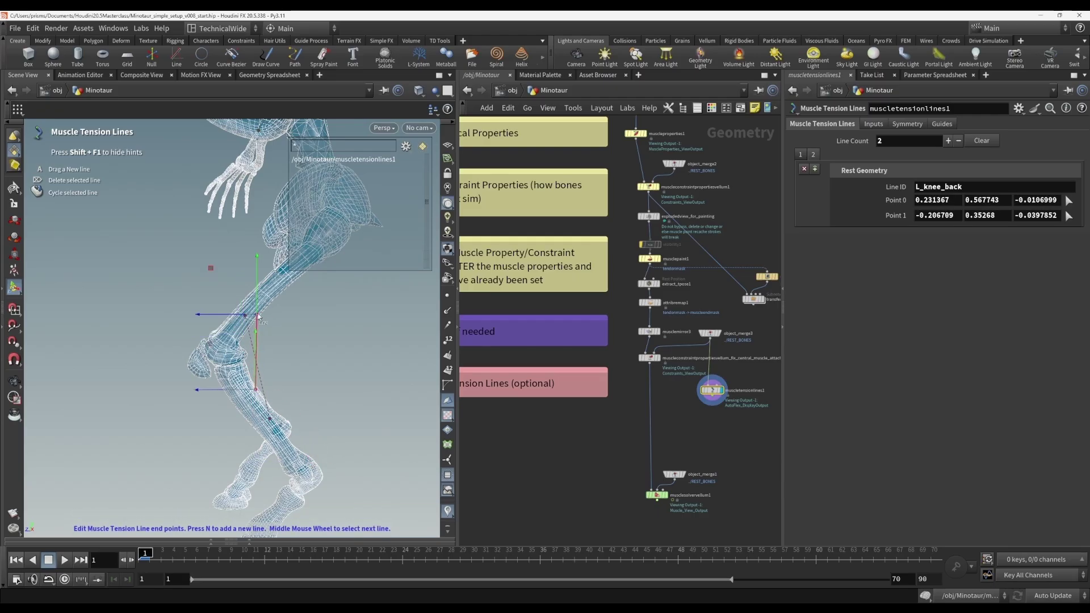
{"action": "left_click_drag", "start_coordinate": [256, 390], "coordinate": [199, 390]}
{"action": "key", "text": "Escape"}
{"action": "key", "text": "Return"}
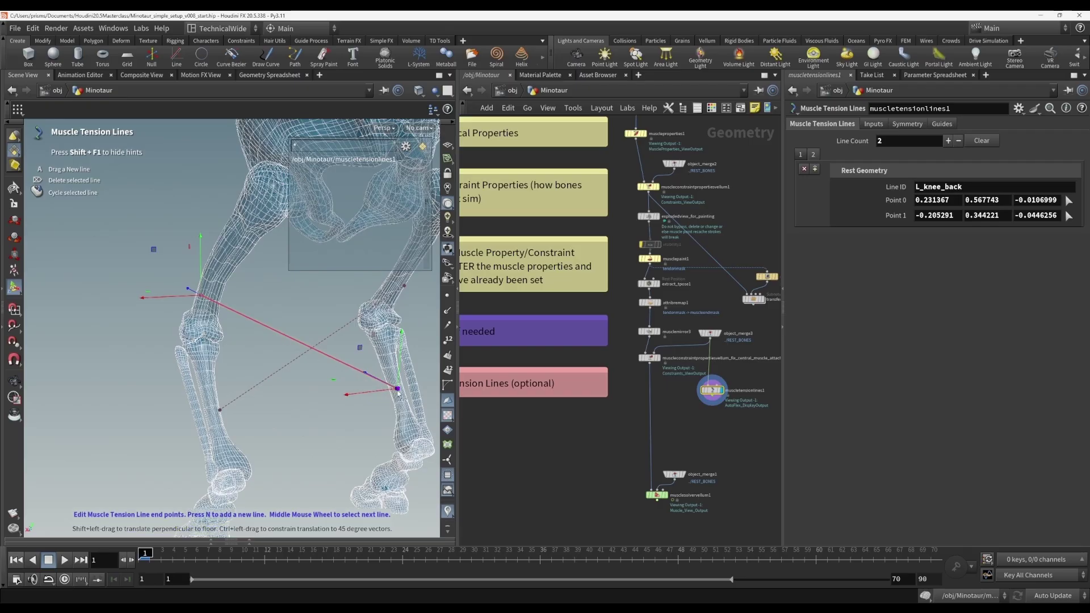
{"action": "left_click_drag", "start_coordinate": [397, 389], "coordinate": [212, 412]}
{"action": "left_click_drag", "start_coordinate": [194, 297], "coordinate": [202, 295]}
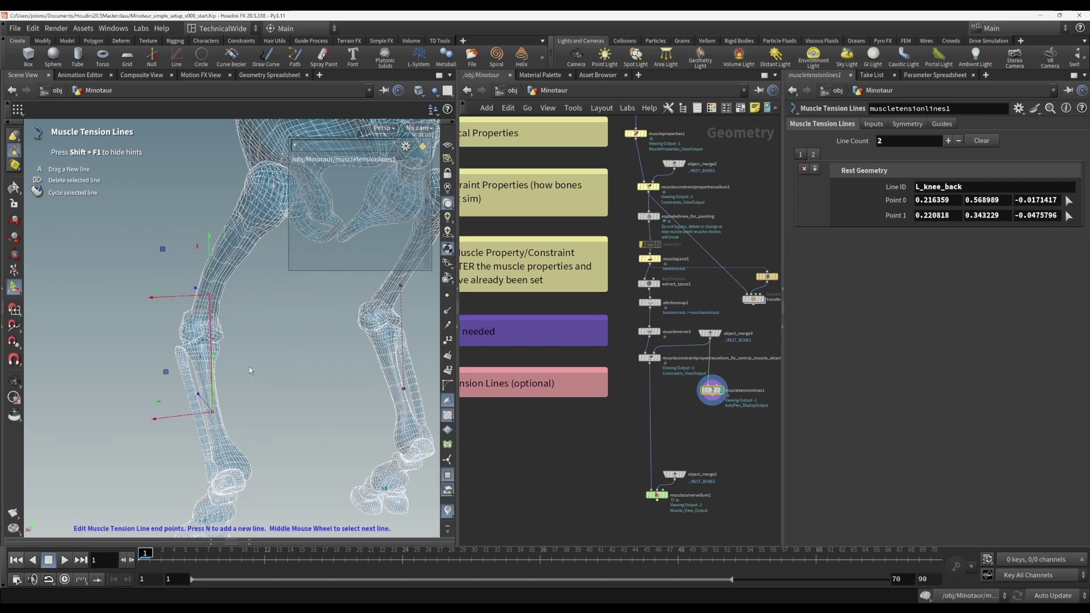
Step: Extend the L_knee_back line from just above the knee at about (0.205, 0.520, 0.023) to the ankle at about (0.200, 0.270, -0.123)
{"action": "mouse_move", "coordinate": [250, 368]}
{"action": "left_mouse_down", "text": "alt"}
{"action": "mouse_move", "coordinate": [261, 378]}
{"action": "mouse_move", "coordinate": [242, 373]}
{"action": "mouse_move", "coordinate": [263, 376]}
{"action": "mouse_move", "coordinate": [254, 395]}
{"action": "mouse_move", "coordinate": [282, 383]}
{"action": "mouse_move", "coordinate": [243, 411]}
{"action": "mouse_move", "coordinate": [274, 379]}
{"action": "mouse_move", "coordinate": [234, 398]}
{"action": "mouse_move", "coordinate": [262, 382]}
{"action": "mouse_move", "coordinate": [260, 394]}
{"action": "mouse_move", "coordinate": [251, 395]}
{"action": "mouse_move", "coordinate": [253, 381]}
{"action": "left_mouse_up", "text": "alt"}
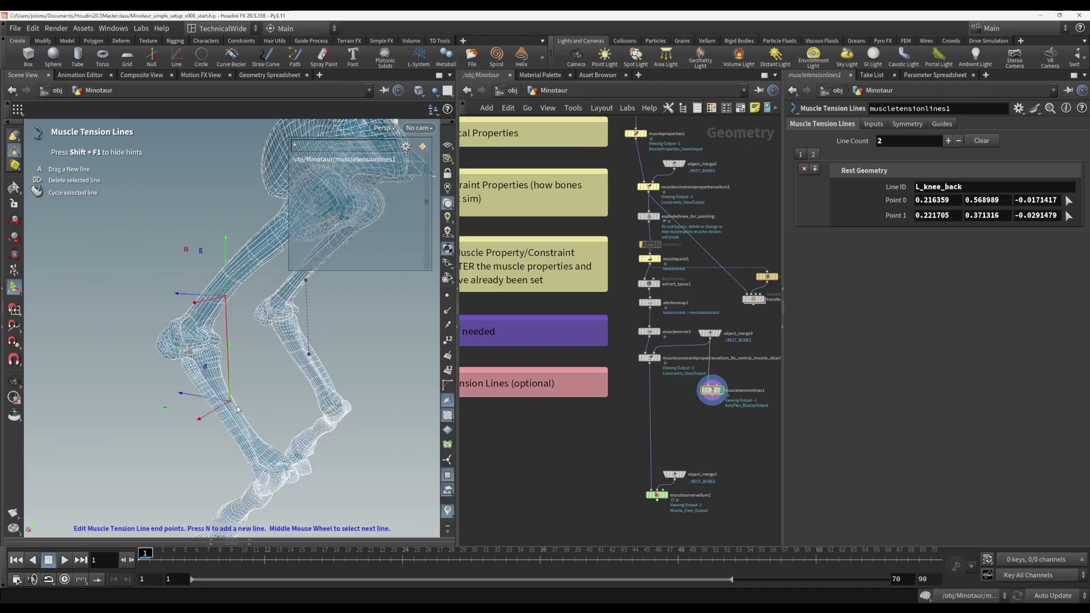
{"action": "left_click_drag", "start_coordinate": [232, 406], "coordinate": [280, 456]}
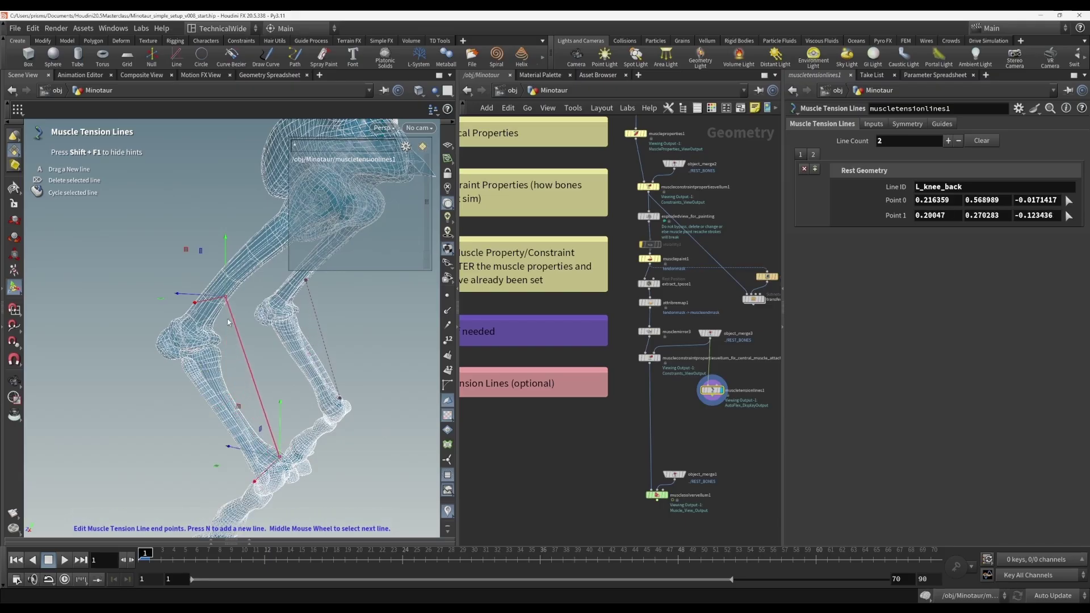
{"action": "left_click_drag", "start_coordinate": [226, 297], "coordinate": [211, 322]}
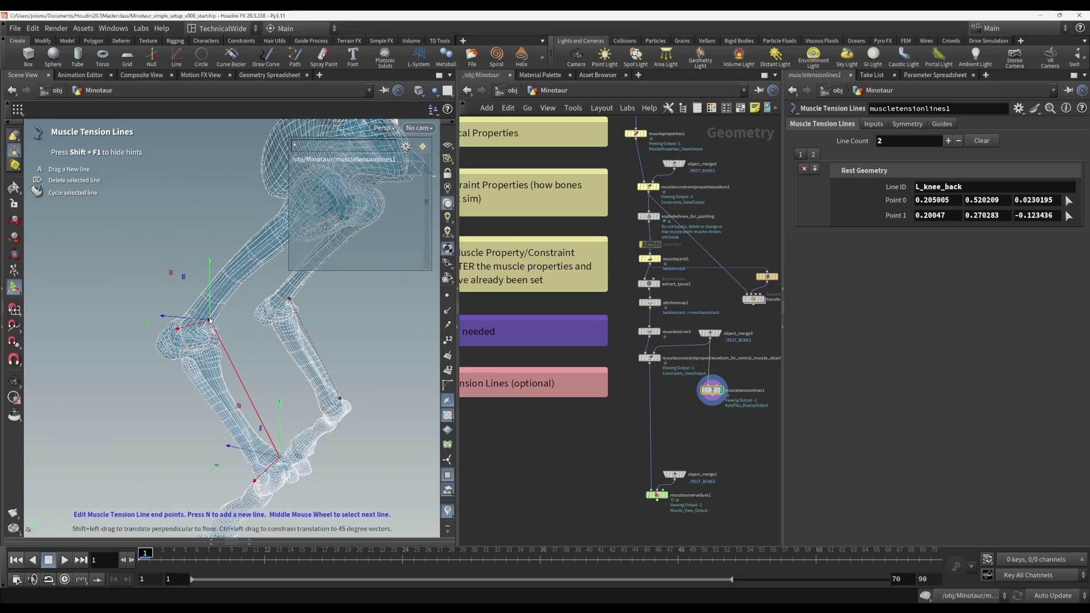
Step: Bring the L_knee_back line's endpoints closer around the knee, to about (0.198, 0.567, -0.017) and (0.221, 0.394, -0.017)
{"action": "left_click_drag", "start_coordinate": [210, 320], "coordinate": [228, 296]}
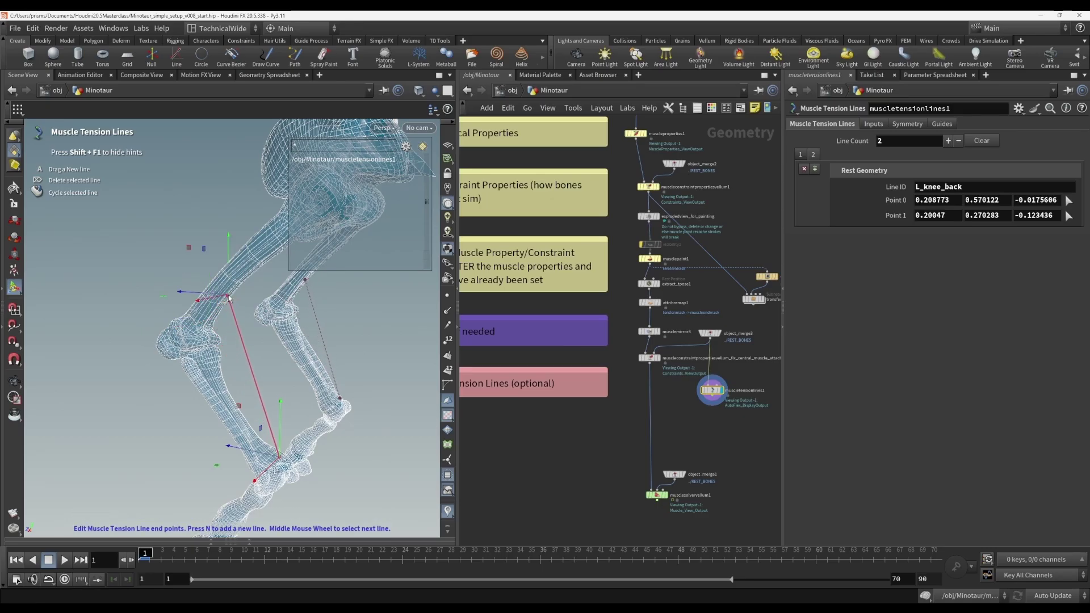
{"action": "left_click_drag", "start_coordinate": [278, 457], "coordinate": [260, 361]}
{"action": "left_click_drag", "start_coordinate": [235, 295], "coordinate": [236, 296]}
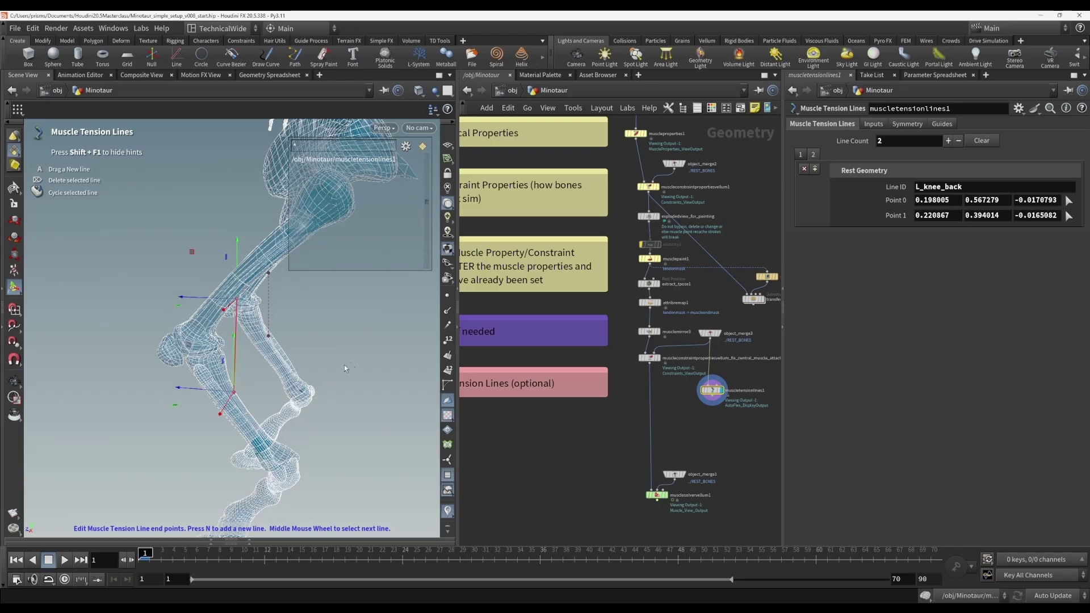
Step: Stroke a third tension line from the pelvis to the left ankle, from about (0.198, 0.875, -0.146) to (0.203, 0.269, -0.125)
{"action": "right_click_drag", "start_coordinate": [343, 364], "coordinate": [323, 345], "text": "alt"}
{"action": "left_click_drag", "start_coordinate": [332, 341], "coordinate": [276, 286]}
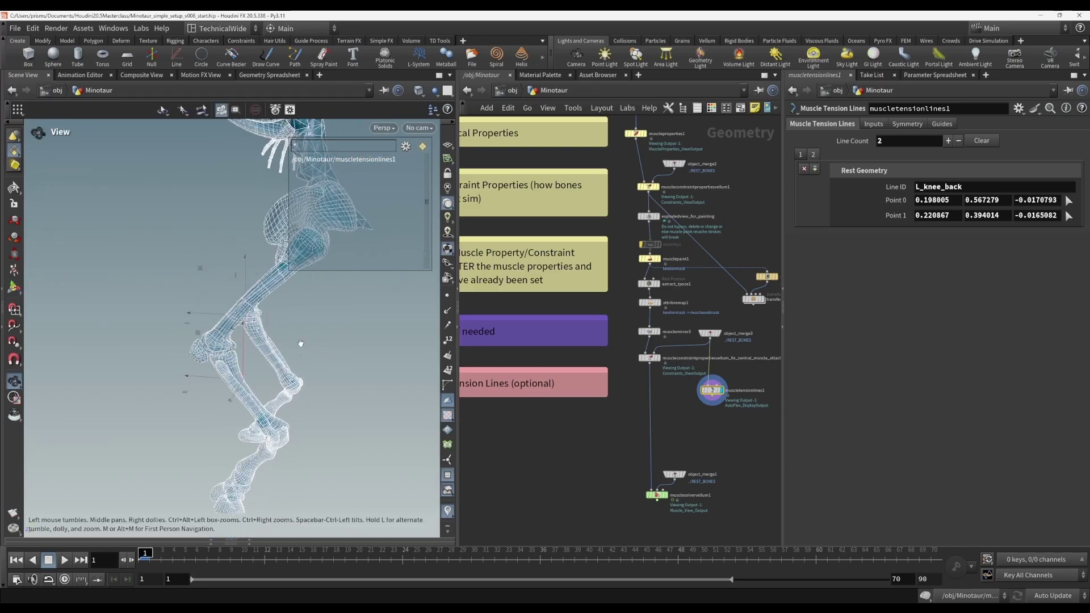
{"action": "key", "text": "Return"}
{"action": "left_click_drag", "start_coordinate": [329, 361], "coordinate": [287, 384]}
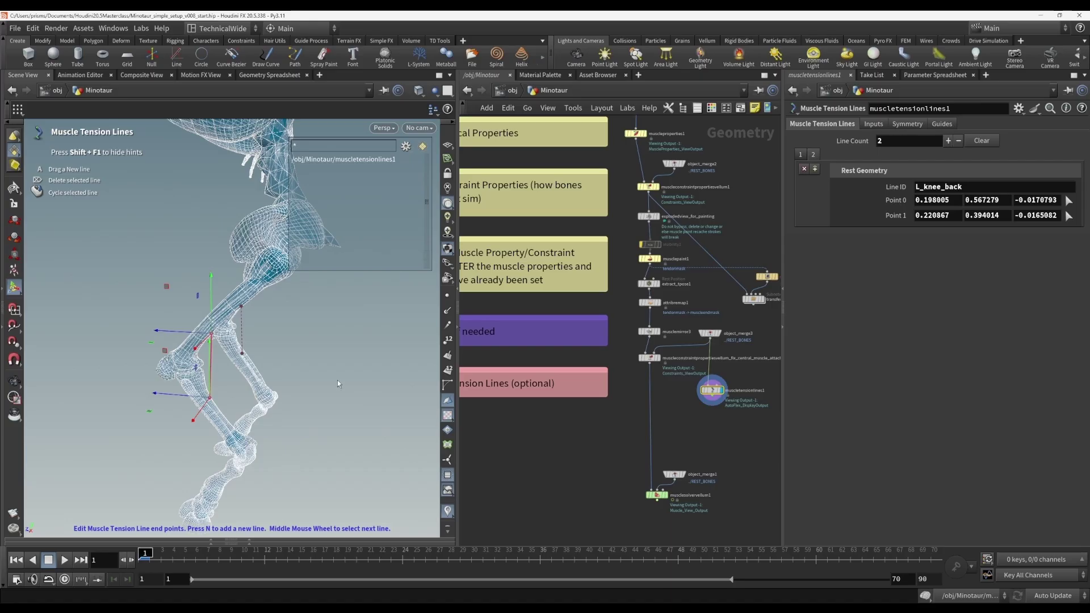
{"action": "mouse_move", "coordinate": [295, 379]}
{"action": "left_mouse_down", "text": "alt"}
{"action": "mouse_move", "coordinate": [299, 359]}
{"action": "mouse_move", "coordinate": [316, 353]}
{"action": "mouse_move", "coordinate": [291, 375]}
{"action": "left_mouse_up", "text": "alt"}
{"action": "key", "text": "Return"}
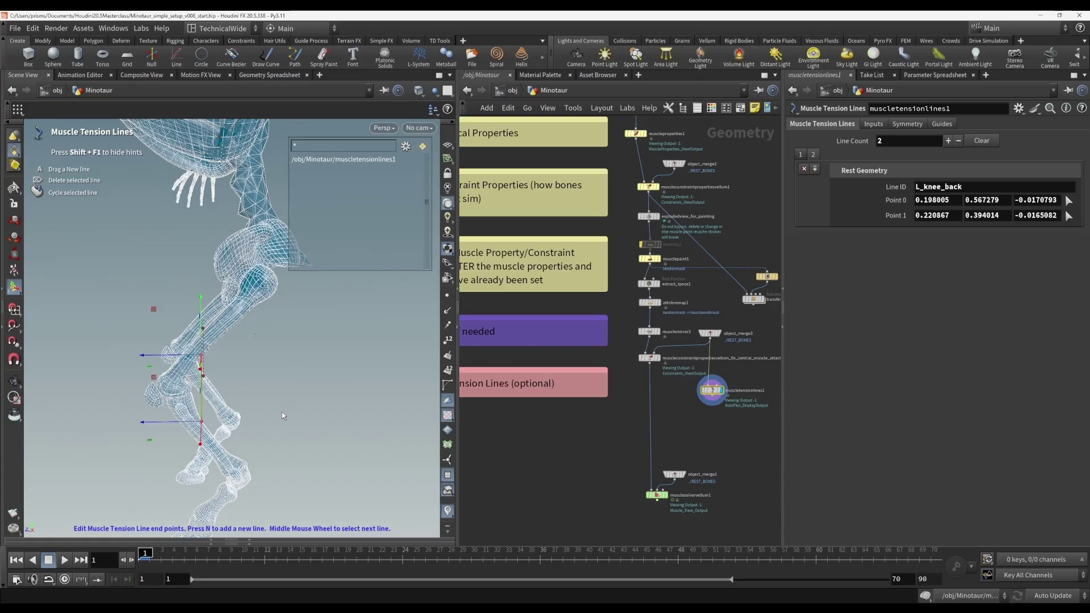
{"action": "key", "text": "n"}
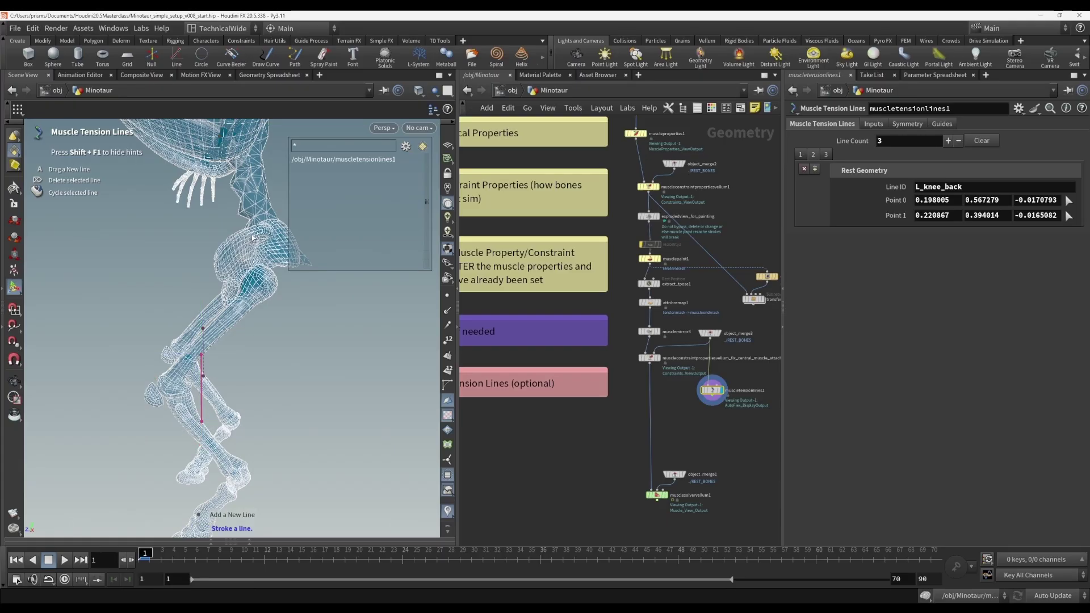
{"action": "left_click_drag", "start_coordinate": [252, 238], "coordinate": [244, 465]}
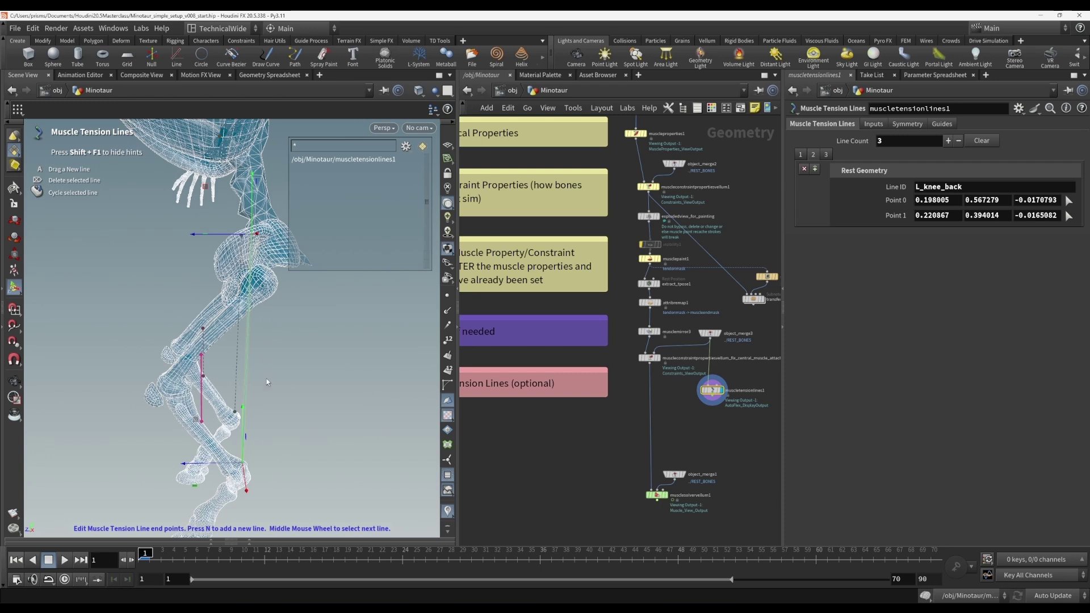
{"action": "key", "text": "Escape"}
{"action": "mouse_move", "coordinate": [272, 378]}
{"action": "left_mouse_down"}
{"action": "mouse_move", "coordinate": [244, 379]}
{"action": "mouse_move", "coordinate": [305, 377]}
{"action": "mouse_move", "coordinate": [280, 371]}
{"action": "left_mouse_up"}
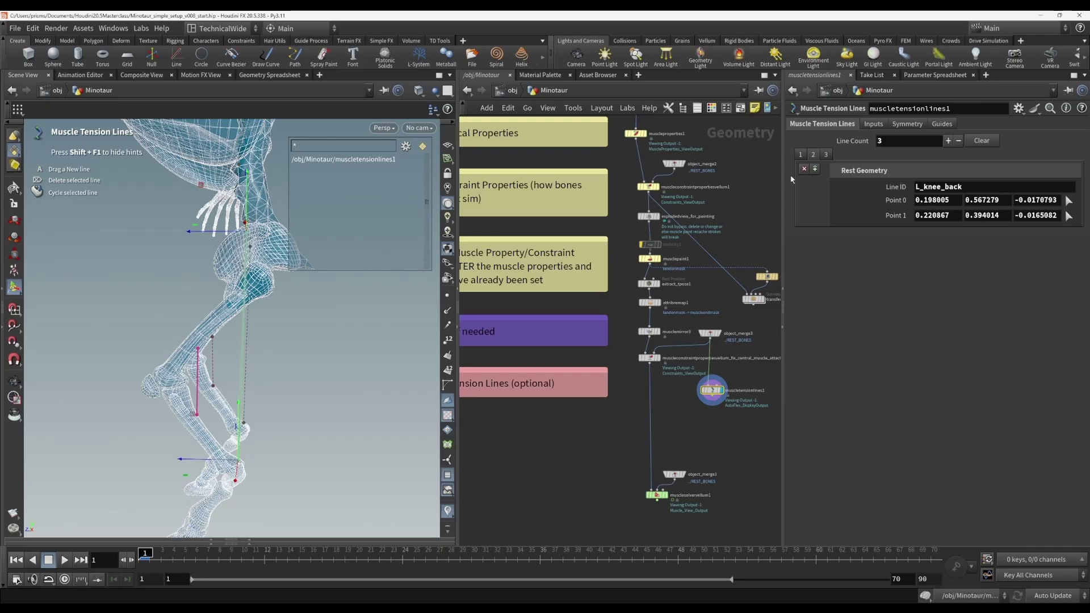
Step: Set the third tension line's Line ID to L_leg
{"action": "left_click", "coordinate": [826, 158]}
{"action": "left_click", "coordinate": [980, 187]}
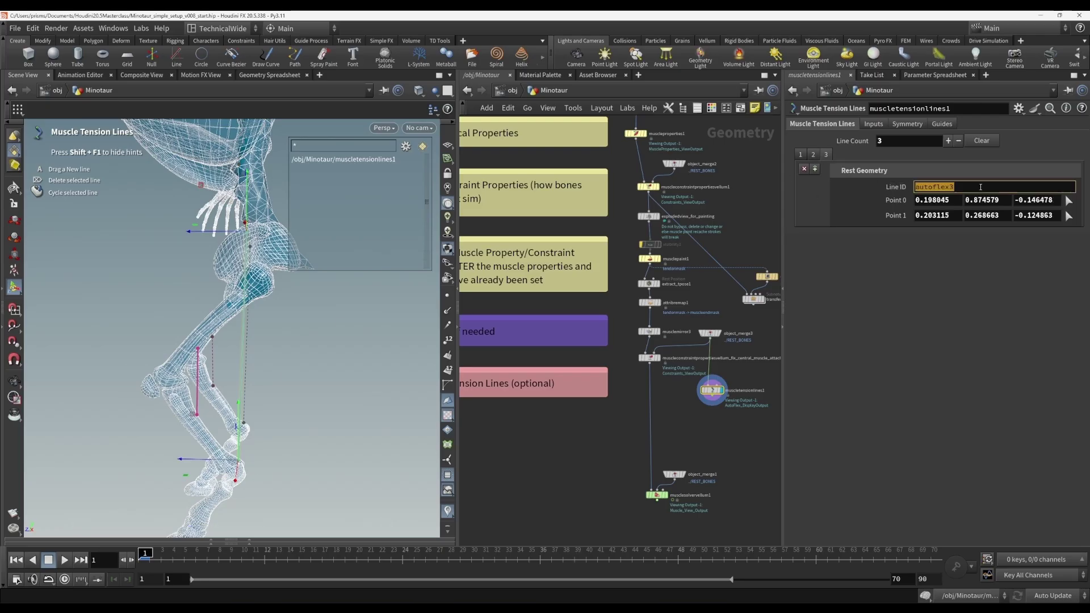
{"action": "type", "text": "L_leg"}
{"action": "key", "text": "Return"}
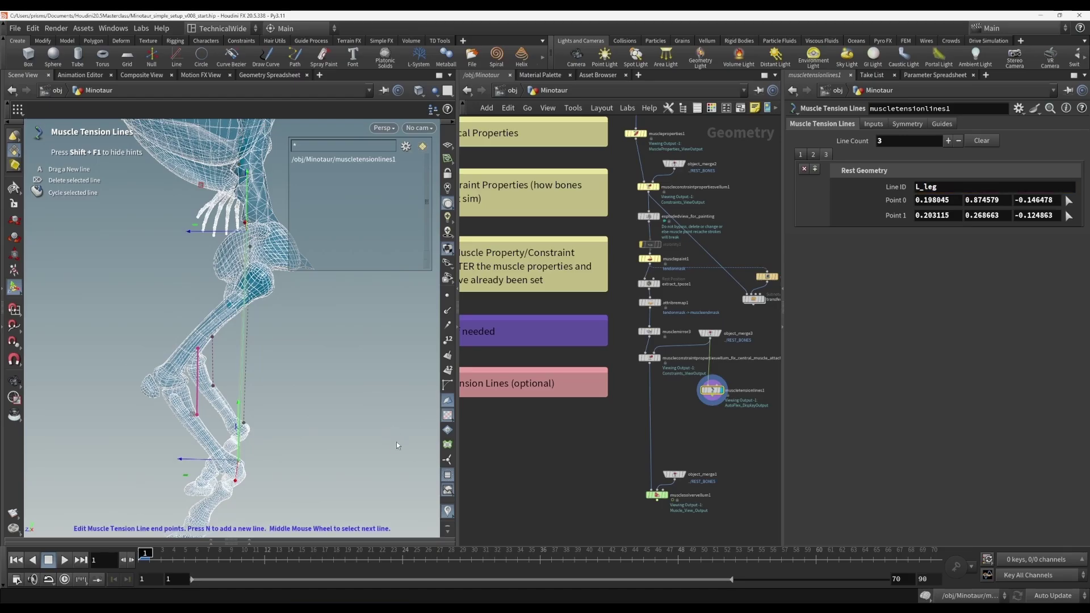
Step: Stroke a fourth tension line across the front of the left ankle, from about (0.228, 0.308, -0.039) to (0.210, 0.170, -0.042)
{"action": "middle_click_drag", "start_coordinate": [279, 448], "coordinate": [319, 393], "text": "alt"}
{"action": "right_click_drag", "start_coordinate": [318, 394], "coordinate": [248, 393], "text": "alt"}
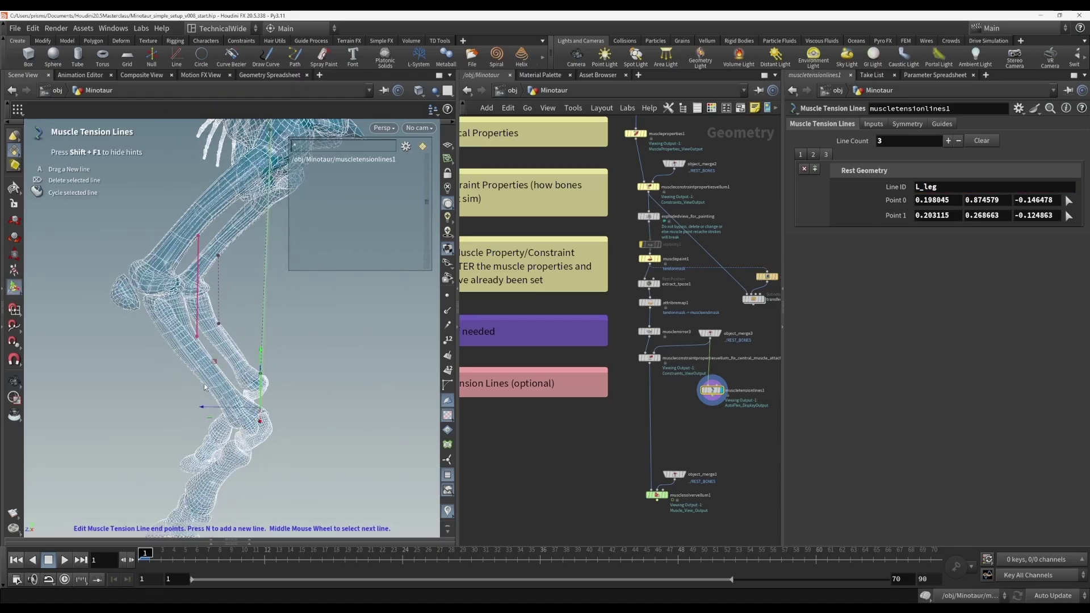
{"action": "left_click_drag", "start_coordinate": [199, 377], "coordinate": [199, 480]}
{"action": "mouse_move", "coordinate": [214, 412]}
{"action": "left_mouse_down", "text": "alt"}
{"action": "mouse_move", "coordinate": [246, 398]}
{"action": "mouse_move", "coordinate": [207, 394]}
{"action": "left_mouse_up", "text": "alt"}
{"action": "left_click_drag", "start_coordinate": [202, 484], "coordinate": [205, 470]}
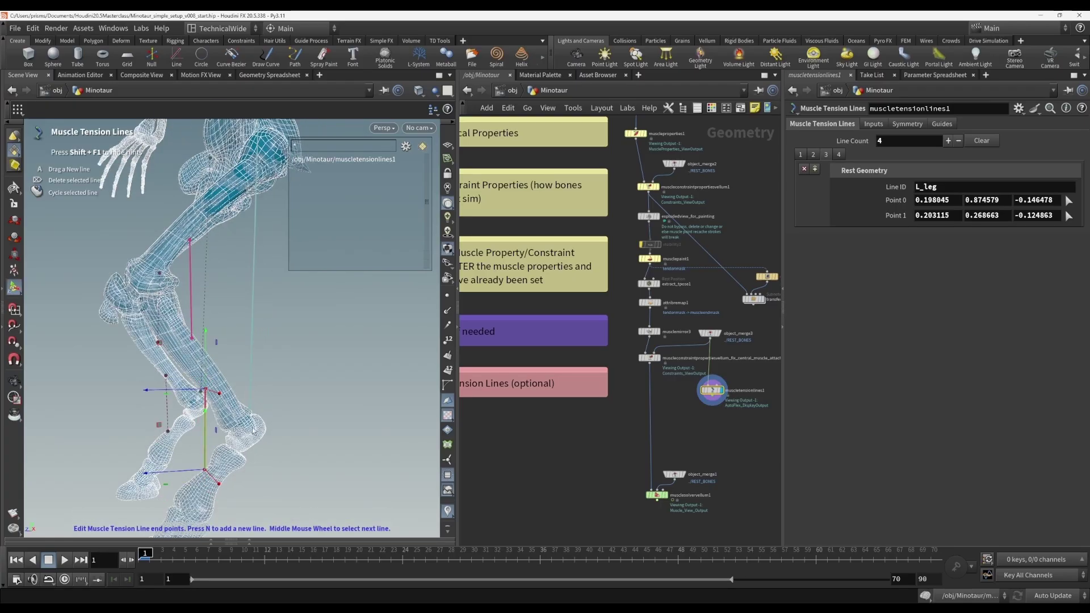
Step: Set the fourth tension line's Line ID to L_ankle
{"action": "left_click_drag", "start_coordinate": [253, 431], "coordinate": [220, 426], "text": "alt"}
{"action": "left_click", "coordinate": [839, 155]}
{"action": "double_click", "coordinate": [953, 187]}
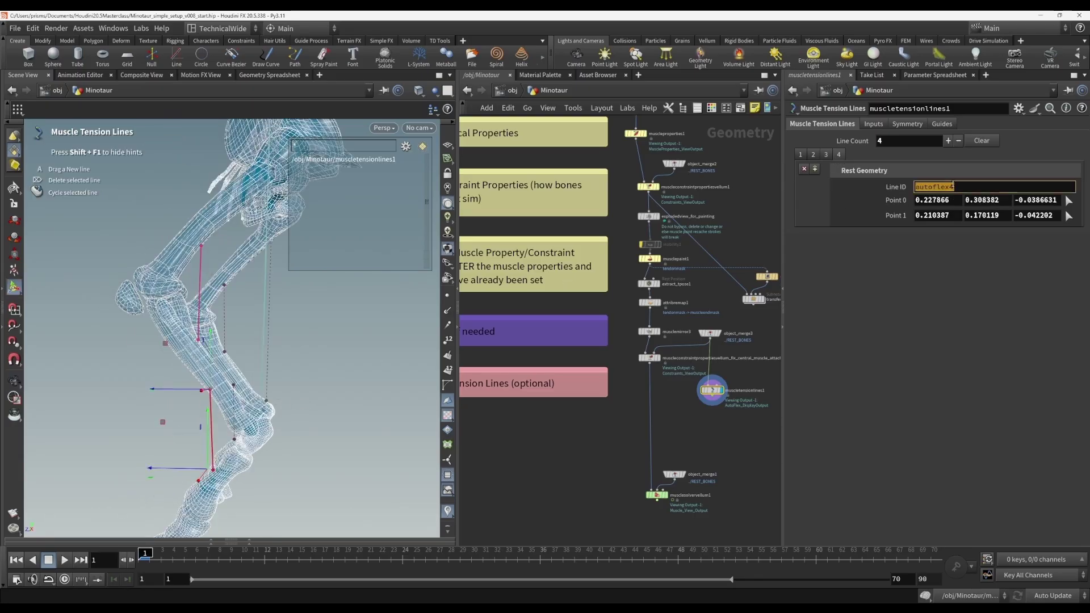
{"action": "type", "text": "L_ankle"}
{"action": "key", "text": "Return"}
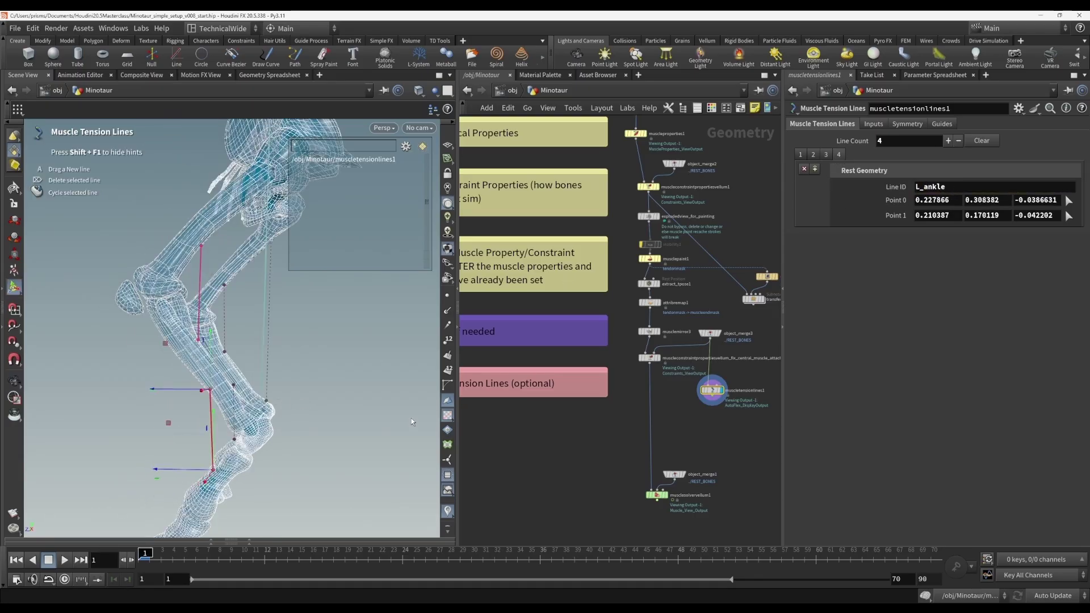
Step: Reposition the L_ankle line's lower endpoint on the left foot bones at about (0.226, 0.164, -0.037)
{"action": "left_click_drag", "start_coordinate": [213, 470], "coordinate": [96, 474]}
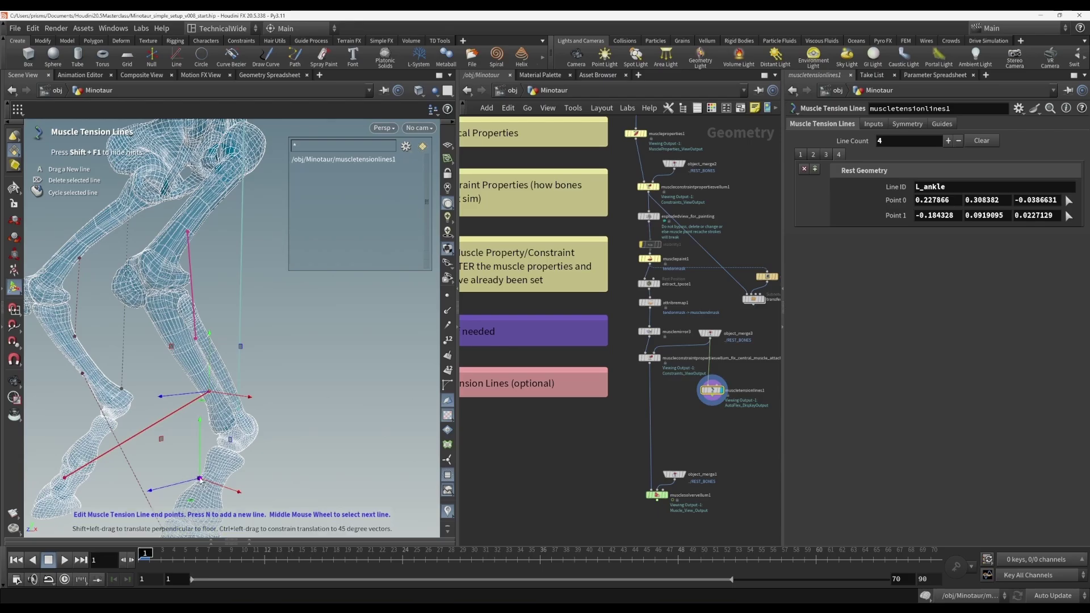
{"action": "mouse_move", "coordinate": [201, 481]}
{"action": "left_mouse_down"}
{"action": "mouse_move", "coordinate": [216, 481]}
{"action": "mouse_move", "coordinate": [64, 492]}
{"action": "mouse_move", "coordinate": [383, 475]}
{"action": "mouse_move", "coordinate": [213, 475]}
{"action": "mouse_move", "coordinate": [209, 456]}
{"action": "mouse_move", "coordinate": [214, 474]}
{"action": "left_mouse_up"}
{"action": "scroll", "coordinate": [252, 476], "scroll_direction": "down", "scroll_amount": 1}
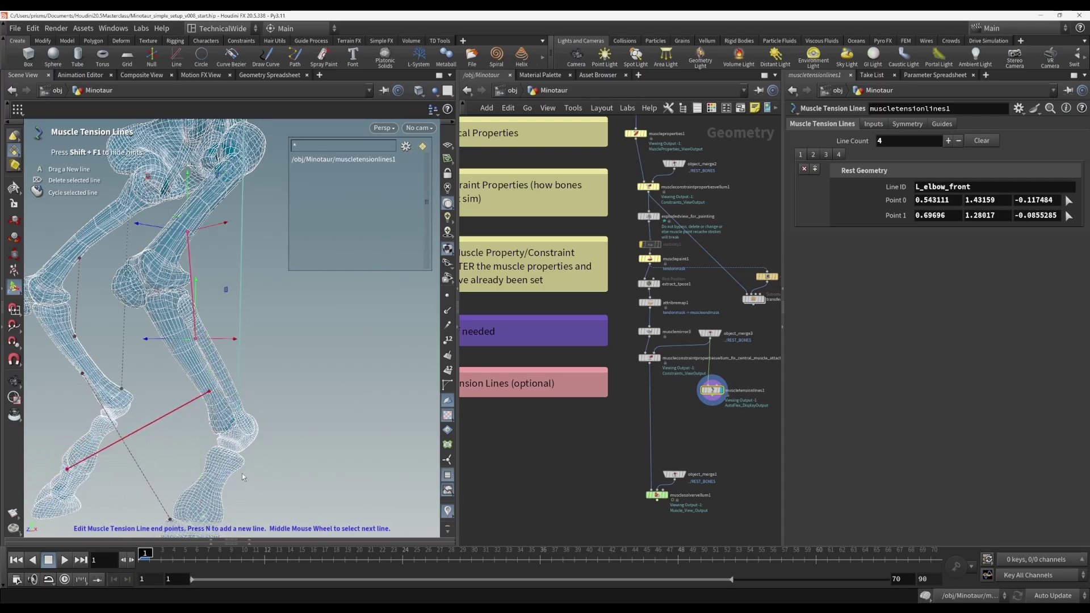
{"action": "scroll", "coordinate": [241, 471], "scroll_direction": "down", "scroll_amount": 1}
{"action": "scroll", "coordinate": [240, 471], "scroll_direction": "up", "scroll_amount": 4}
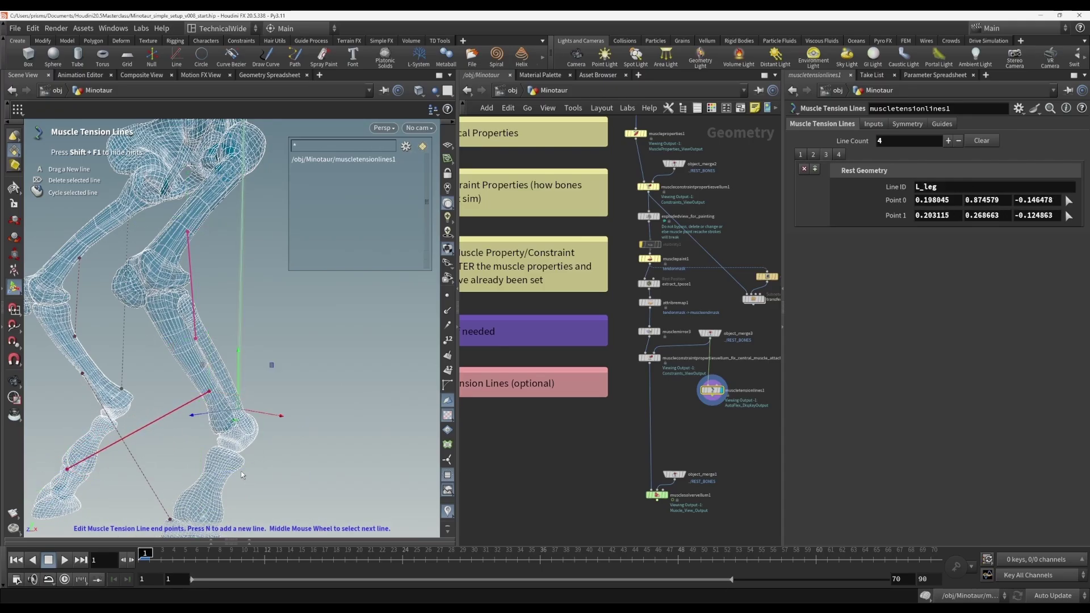
{"action": "scroll", "coordinate": [241, 472], "scroll_direction": "down", "scroll_amount": 1}
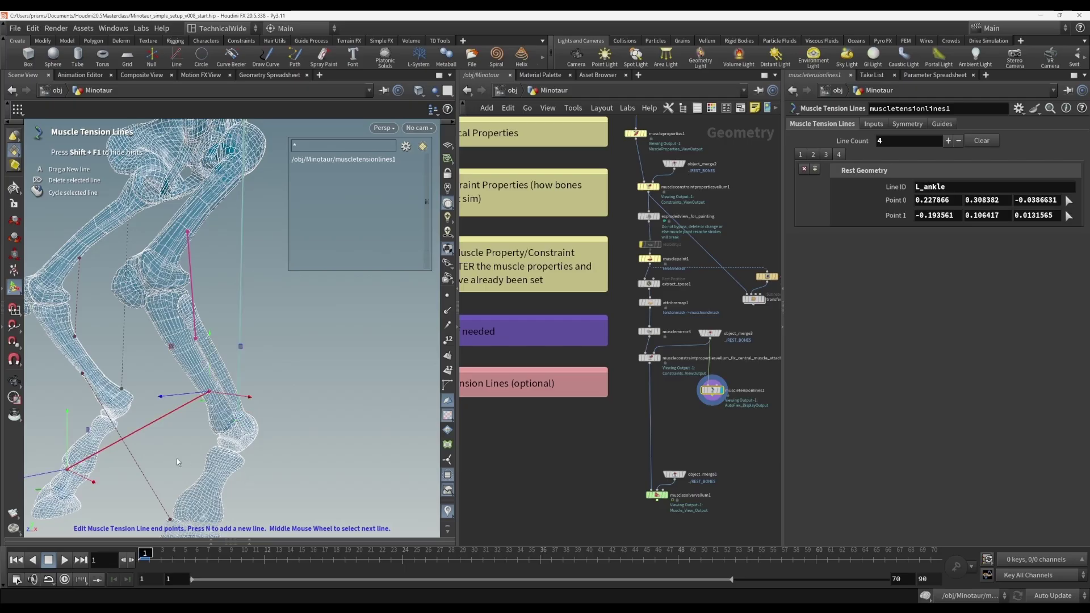
{"action": "left_click_drag", "start_coordinate": [75, 471], "coordinate": [210, 486]}
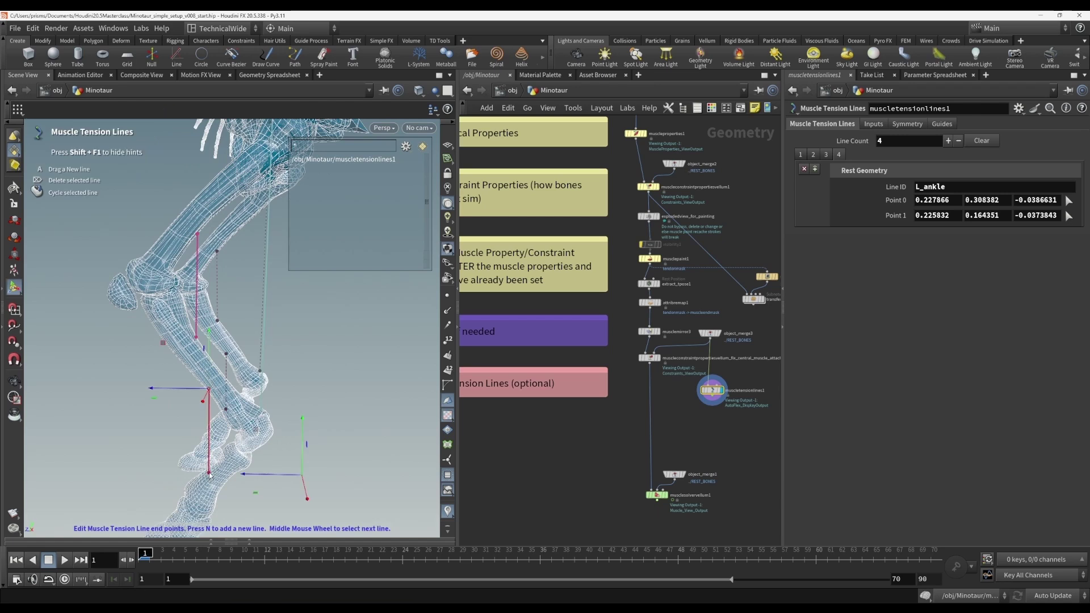
Step: Select the L_knee_back line and shift its upper endpoint to about (0.232, 0.569, -0.010)
{"action": "scroll", "coordinate": [214, 477], "scroll_direction": "down", "scroll_amount": 1}
{"action": "scroll", "coordinate": [214, 477], "scroll_direction": "up", "scroll_amount": 1}
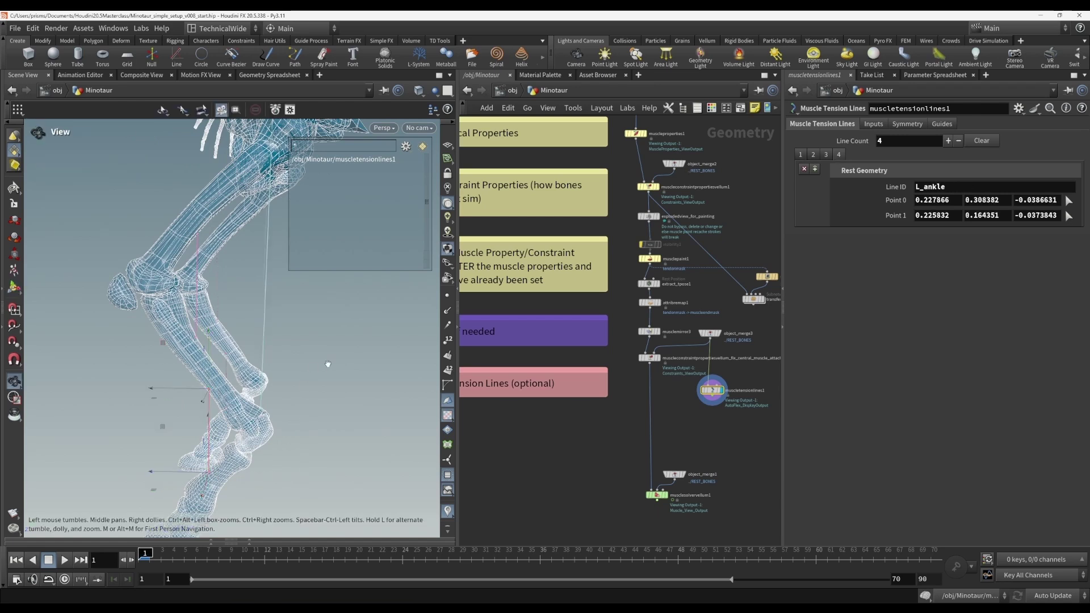
{"action": "right_click_drag", "start_coordinate": [328, 365], "coordinate": [259, 385], "text": "alt"}
{"action": "middle_click_drag", "start_coordinate": [312, 369], "coordinate": [279, 403], "text": "alt"}
{"action": "scroll", "coordinate": [278, 404], "scroll_direction": "down", "scroll_amount": 2}
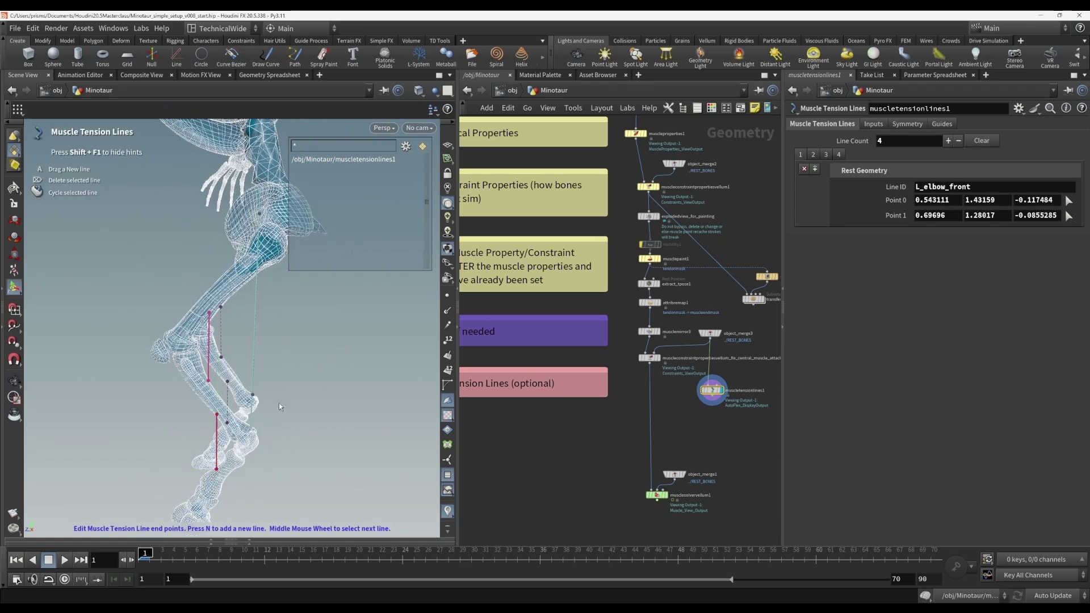
{"action": "scroll", "coordinate": [278, 403], "scroll_direction": "down", "scroll_amount": 4}
{"action": "middle_click_drag", "start_coordinate": [329, 344], "coordinate": [309, 408], "text": "alt"}
{"action": "left_click_drag", "start_coordinate": [309, 407], "coordinate": [343, 388], "text": "alt"}
{"action": "left_click_drag", "start_coordinate": [234, 370], "coordinate": [240, 371]}
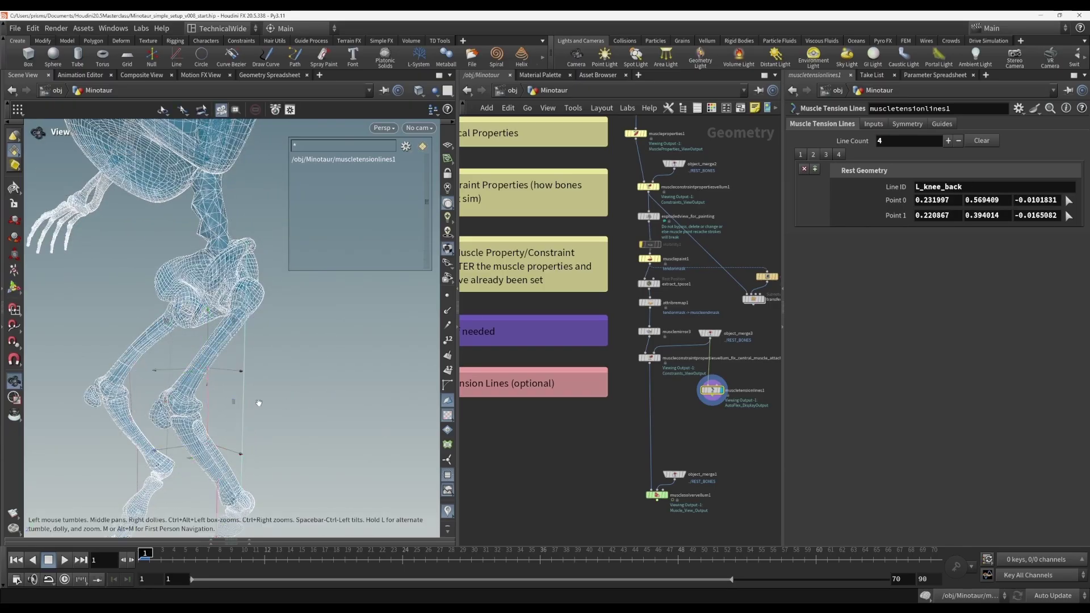
Step: Select the L_ankle line and nudge its lower endpoint to about (0.228, 0.161, -0.033)
{"action": "left_click_drag", "start_coordinate": [298, 425], "coordinate": [224, 454]}
{"action": "key", "text": "Return"}
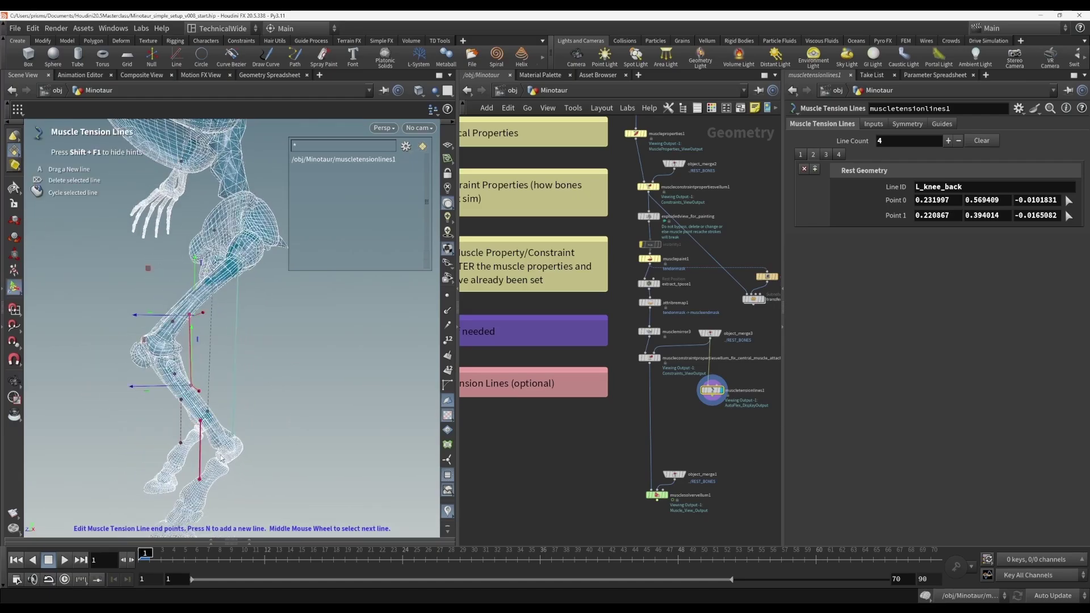
{"action": "scroll", "coordinate": [222, 459], "scroll_direction": "down", "scroll_amount": 4}
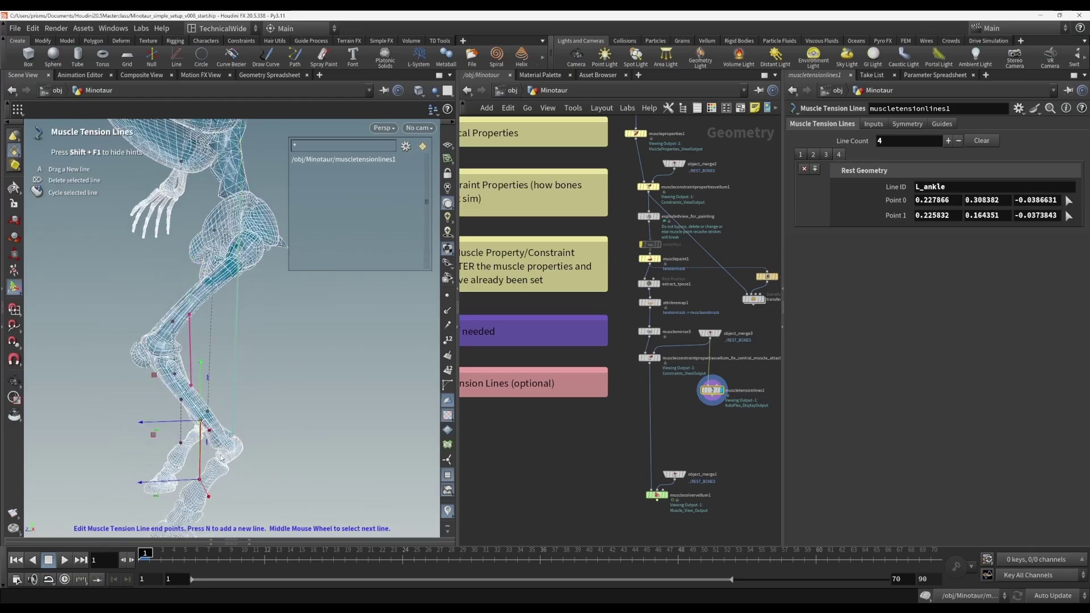
{"action": "left_click_drag", "start_coordinate": [222, 459], "coordinate": [198, 481], "text": "alt"}
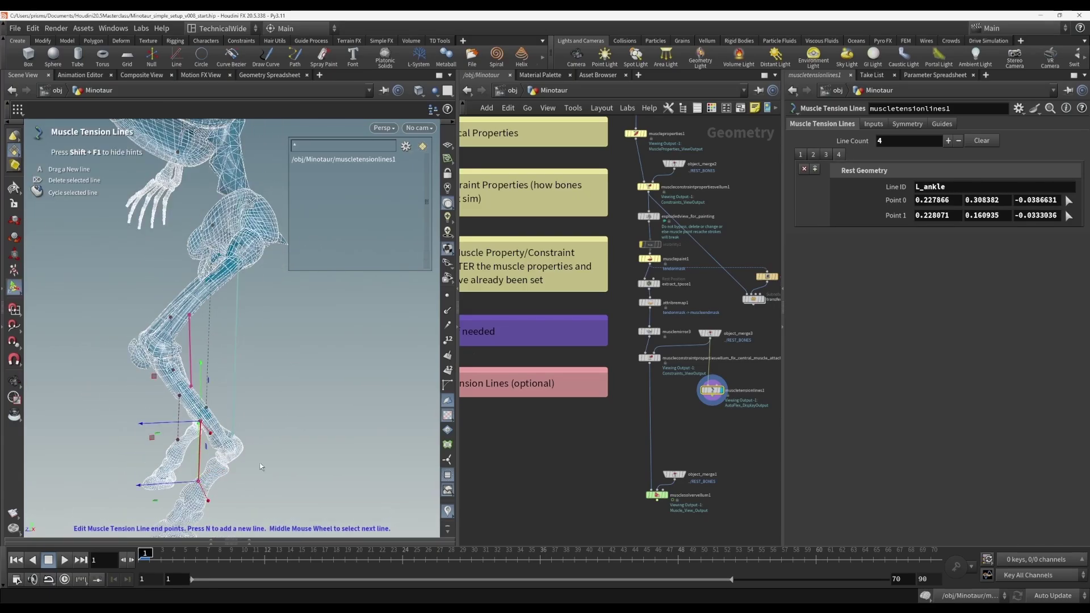
Step: Draw a fifth tension line across the left hip's front, from about (0.155, 0.805, -0.062) to about (0.213, 0.685, -0.082) on the upper femur
{"action": "key", "text": "Escape"}
{"action": "left_click_drag", "start_coordinate": [305, 391], "coordinate": [277, 461]}
{"action": "right_click_drag", "start_coordinate": [278, 462], "coordinate": [321, 388]}
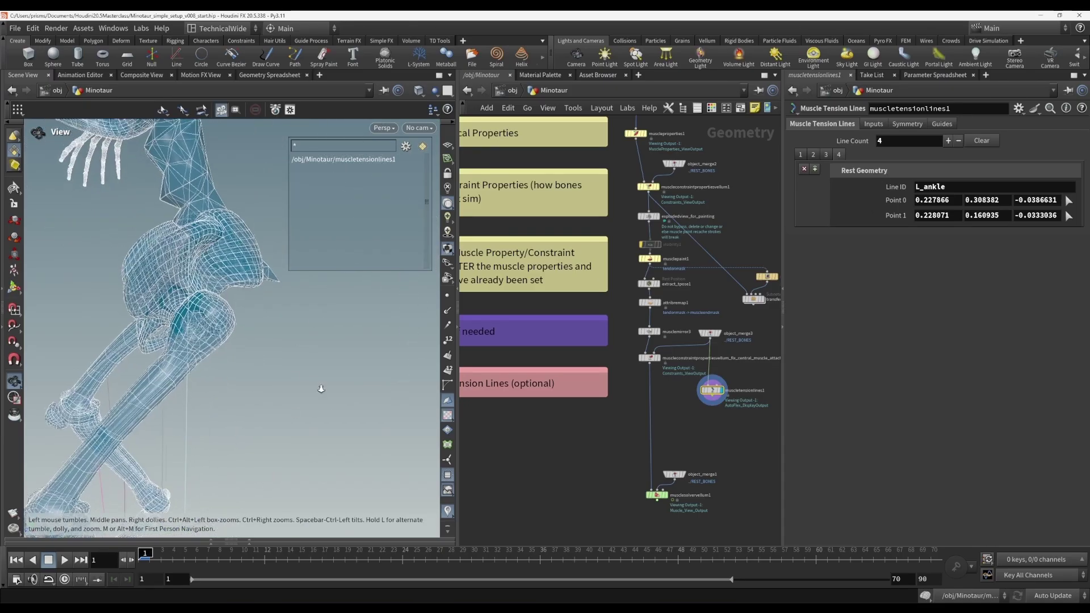
{"action": "left_click_drag", "start_coordinate": [322, 389], "coordinate": [218, 336], "text": "alt"}
{"action": "key", "text": "a"}
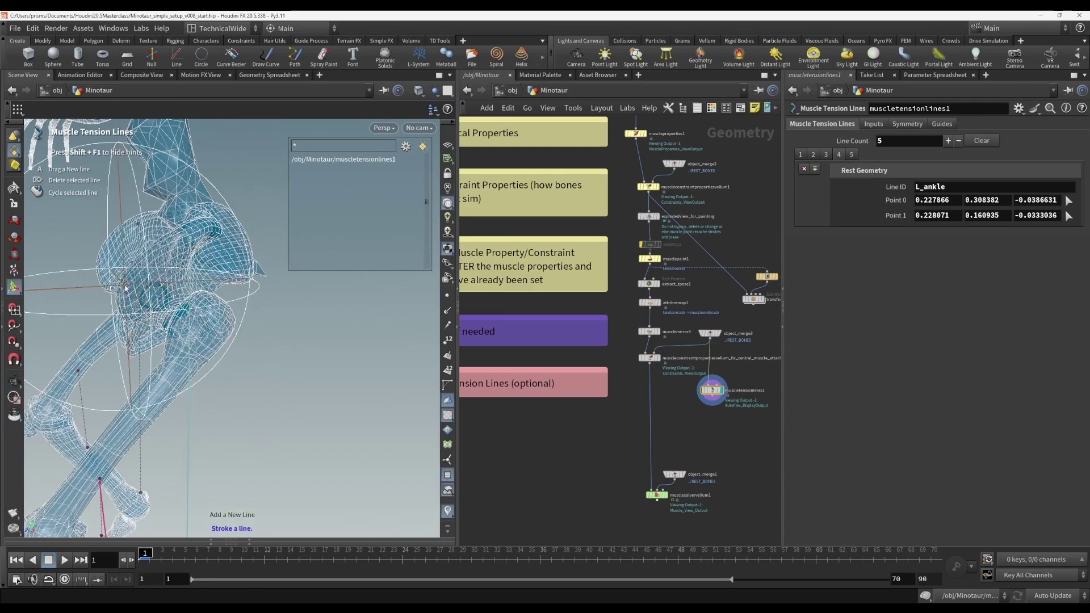
{"action": "left_click_drag", "start_coordinate": [112, 299], "coordinate": [198, 318], "text": "alt"}
{"action": "right_click_drag", "start_coordinate": [218, 323], "coordinate": [188, 335], "text": "alt"}
{"action": "mouse_move", "coordinate": [187, 334]}
{"action": "left_mouse_down", "text": "alt"}
{"action": "mouse_move", "coordinate": [224, 312]}
{"action": "mouse_move", "coordinate": [196, 369]}
{"action": "mouse_move", "coordinate": [204, 398]}
{"action": "mouse_move", "coordinate": [207, 374]}
{"action": "mouse_move", "coordinate": [216, 386]}
{"action": "mouse_move", "coordinate": [199, 387]}
{"action": "mouse_move", "coordinate": [229, 390]}
{"action": "mouse_move", "coordinate": [196, 341]}
{"action": "left_mouse_up", "text": "alt"}
{"action": "key", "text": "a"}
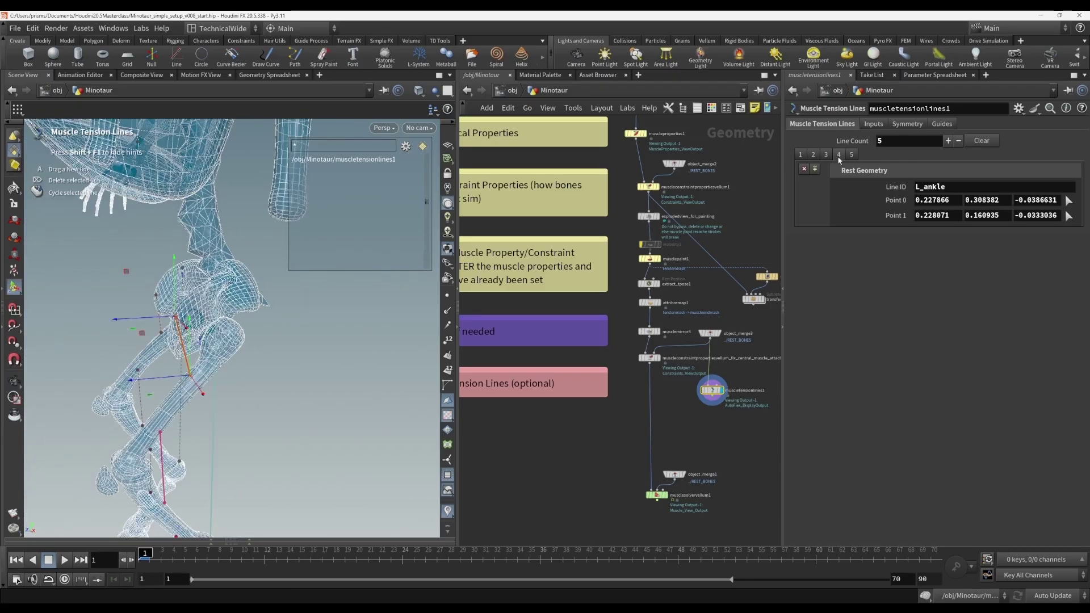
Step: Set the fifth tension line's Line ID to L_hip_front
{"action": "left_click", "coordinate": [851, 154]}
{"action": "double_click", "coordinate": [952, 186]}
{"action": "type", "text": "L"}
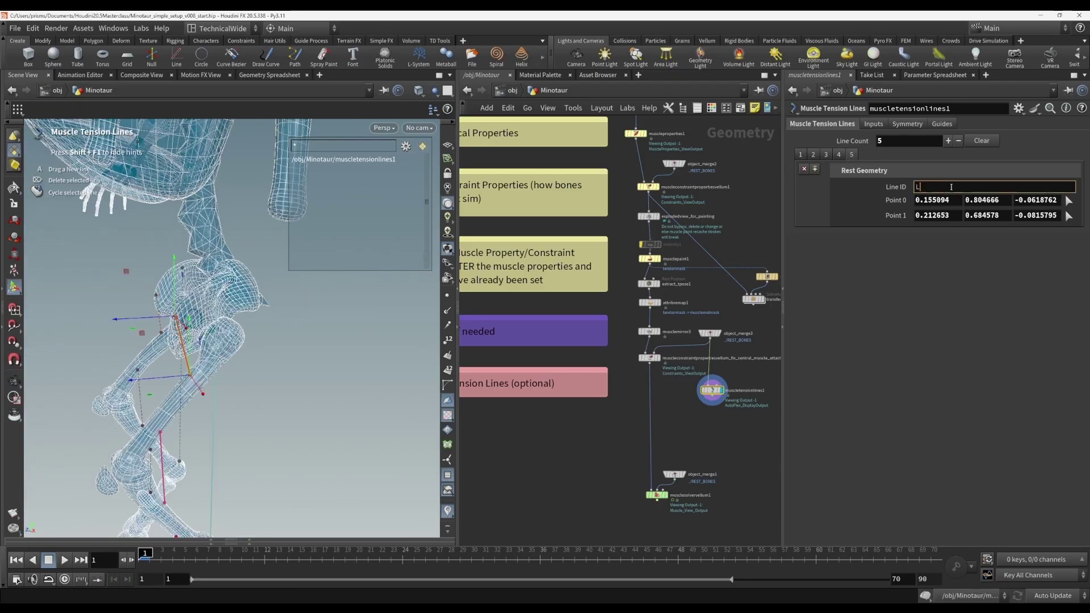
{"action": "type", "text": "_h1p_front"}
{"action": "key", "text": "Return"}
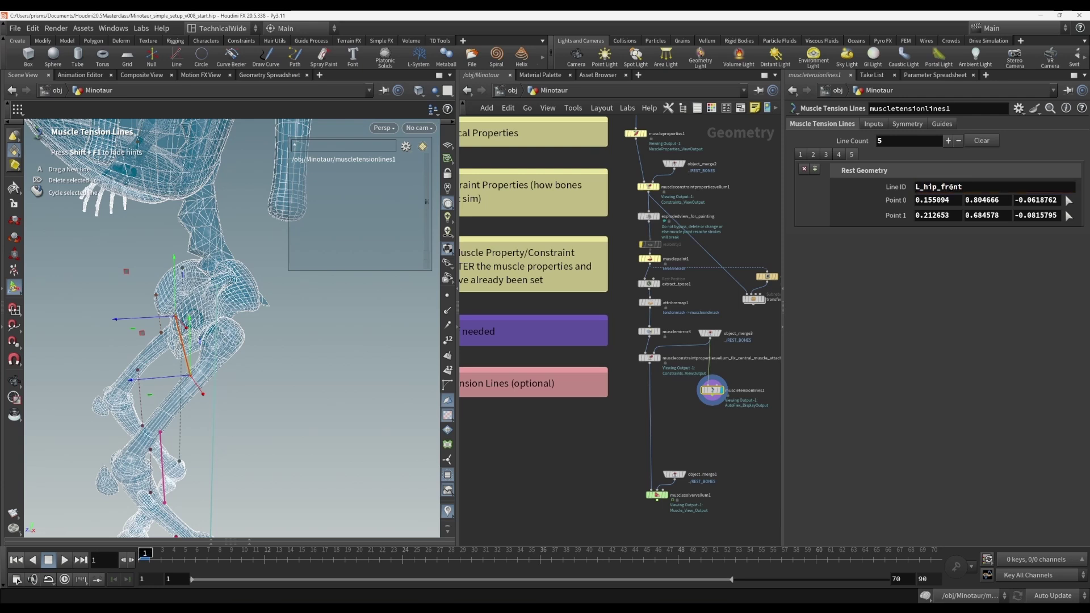
Step: Add a line named L_hip_back from the rear pelvis at about (0.050, 0.836, -0.291) to the left femur at about (0.181, 0.674, -0.131)
{"action": "left_click_drag", "start_coordinate": [336, 355], "coordinate": [289, 296], "text": "alt"}
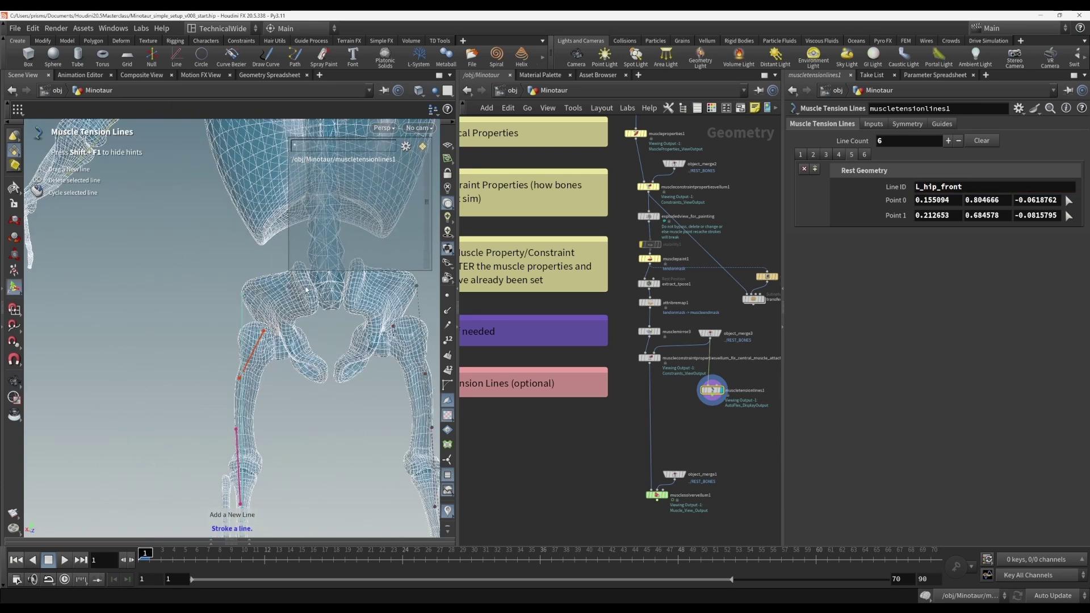
{"action": "mouse_move", "coordinate": [307, 287]}
{"action": "left_mouse_down"}
{"action": "mouse_move", "coordinate": [268, 329]}
{"action": "mouse_move", "coordinate": [254, 375]}
{"action": "mouse_move", "coordinate": [343, 355]}
{"action": "left_mouse_up"}
{"action": "left_click", "coordinate": [976, 186]}
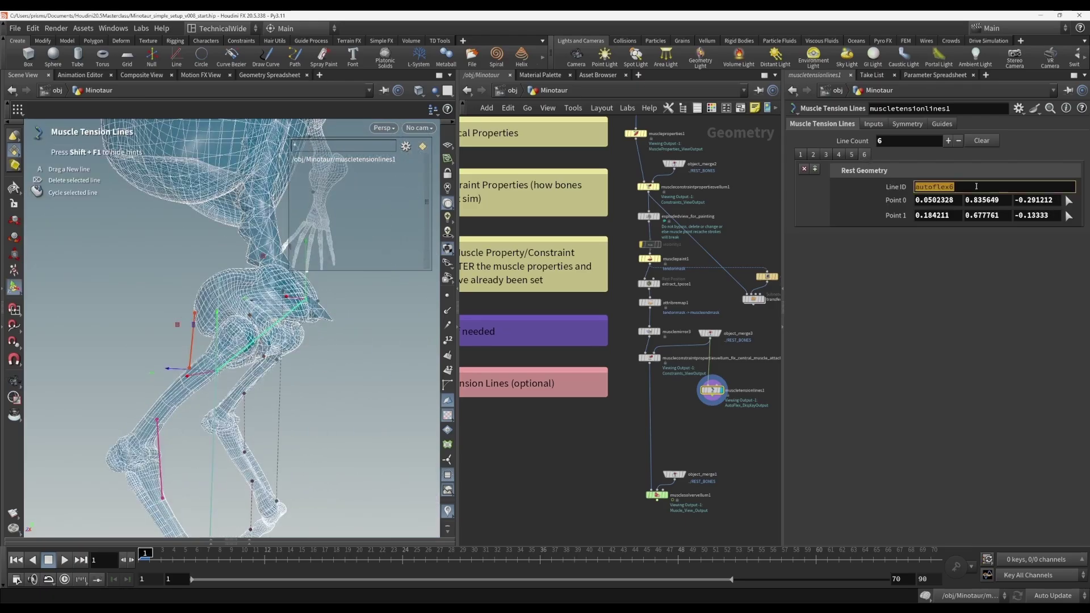
{"action": "type", "text": "L_hip_back"}
{"action": "key", "text": "Return"}
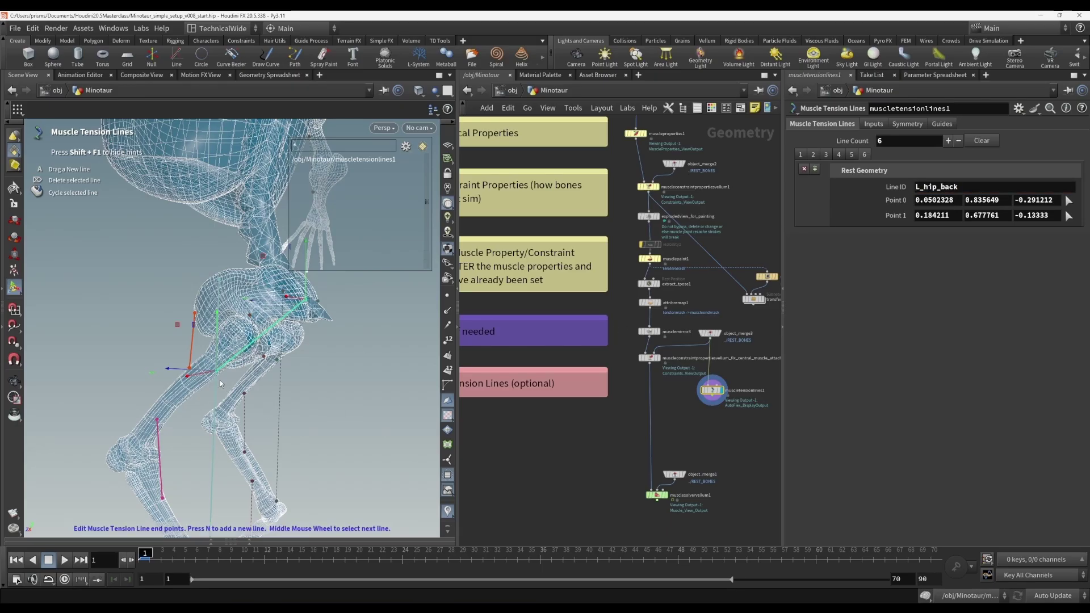
{"action": "left_click_drag", "start_coordinate": [324, 402], "coordinate": [152, 373], "text": "alt"}
{"action": "key", "text": "space"}
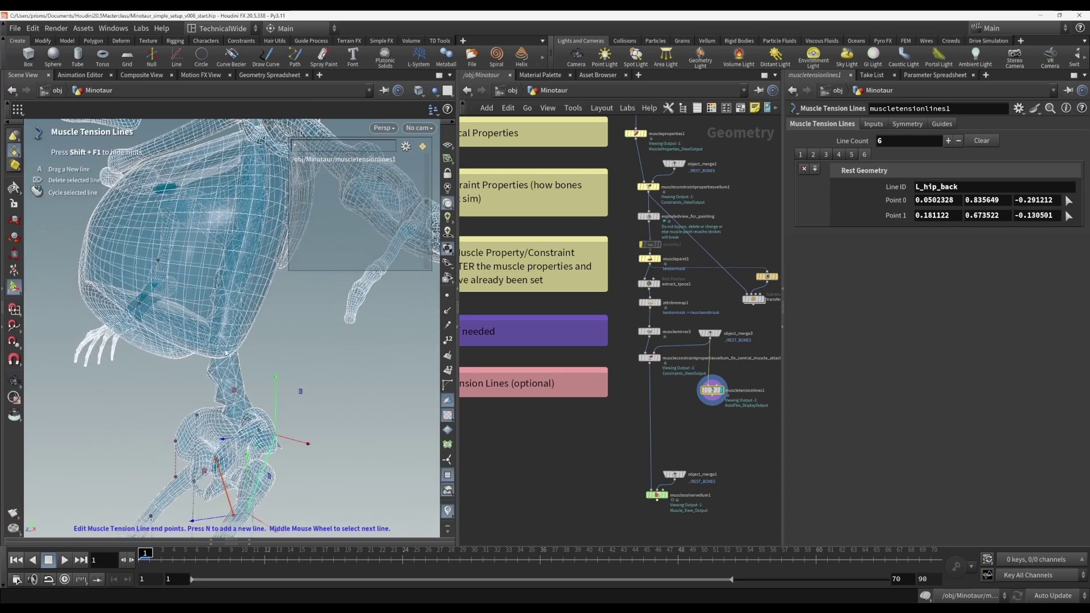
Step: Add a line named L_torso_side from the left lower ribs at about (0.205, 1.109, -0.074) to the pelvis at about (0.197, 0.874, -0.124)
{"action": "key", "text": "n"}
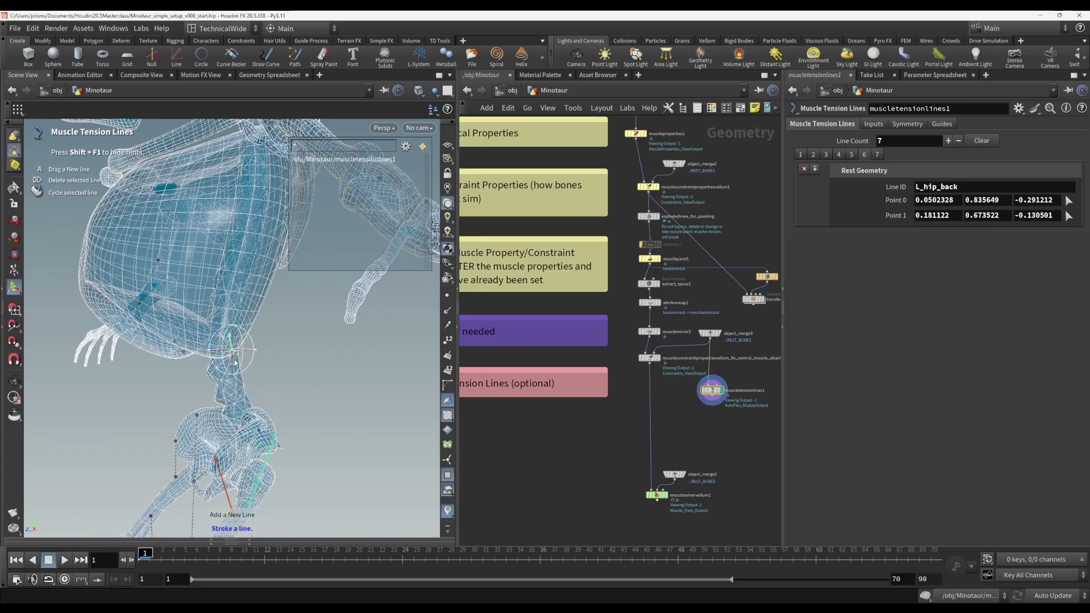
{"action": "left_click_drag", "start_coordinate": [282, 377], "coordinate": [319, 380], "text": "alt"}
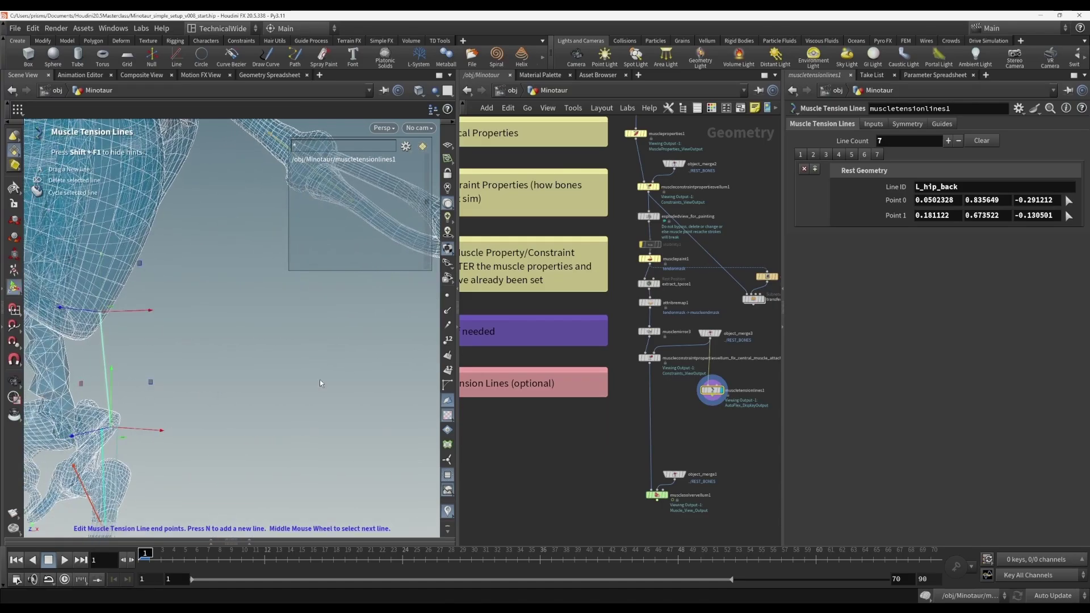
{"action": "left_click", "coordinate": [877, 155]}
{"action": "double_click", "coordinate": [943, 186]}
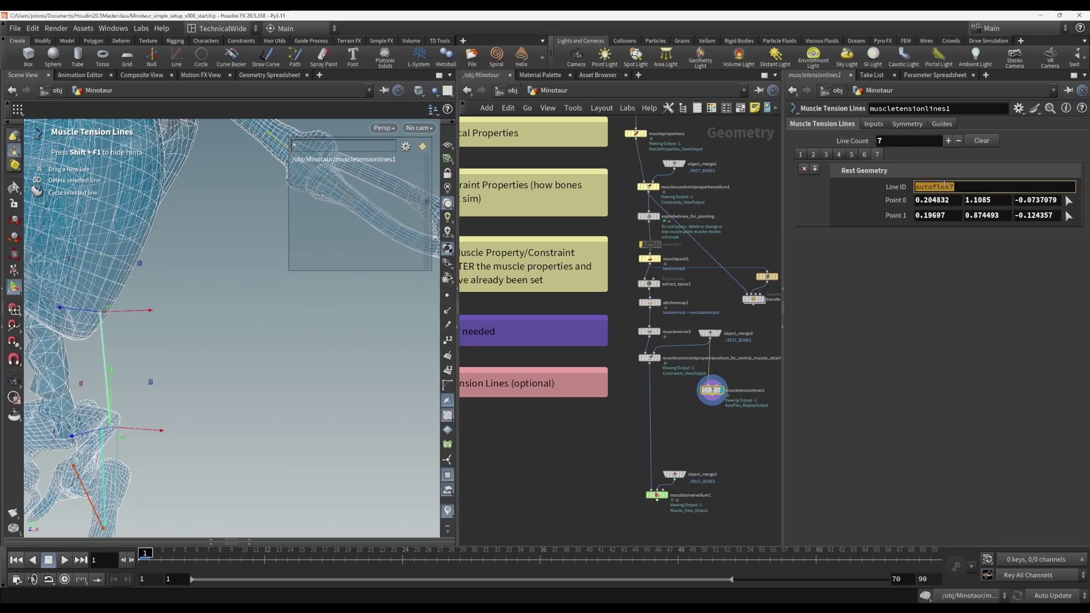
{"action": "type", "text": "L_torso_side"}
{"action": "key", "text": "Return"}
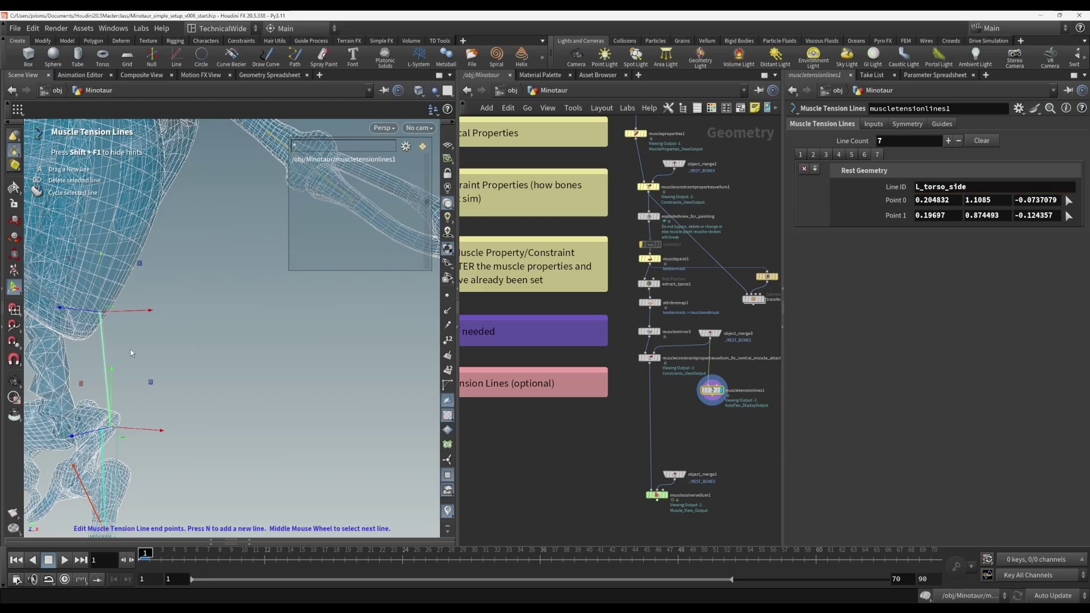
Step: Turn on the Line ID and Line Length guide labels and set the Line Color Random Seed to 2.23
{"action": "left_click", "coordinate": [941, 125]}
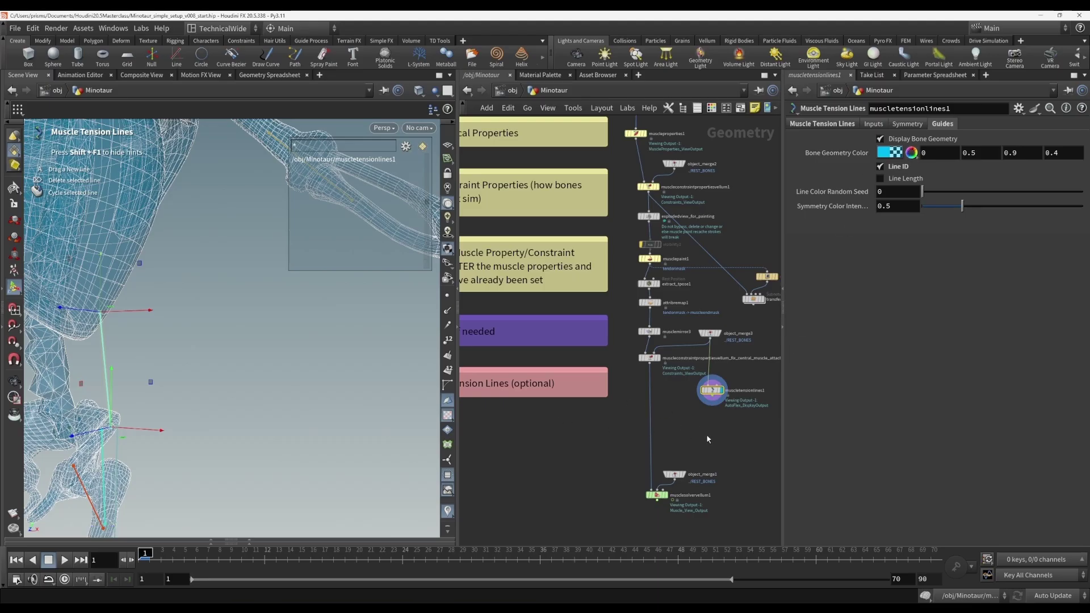
{"action": "key", "text": "u"}
{"action": "key", "text": "i"}
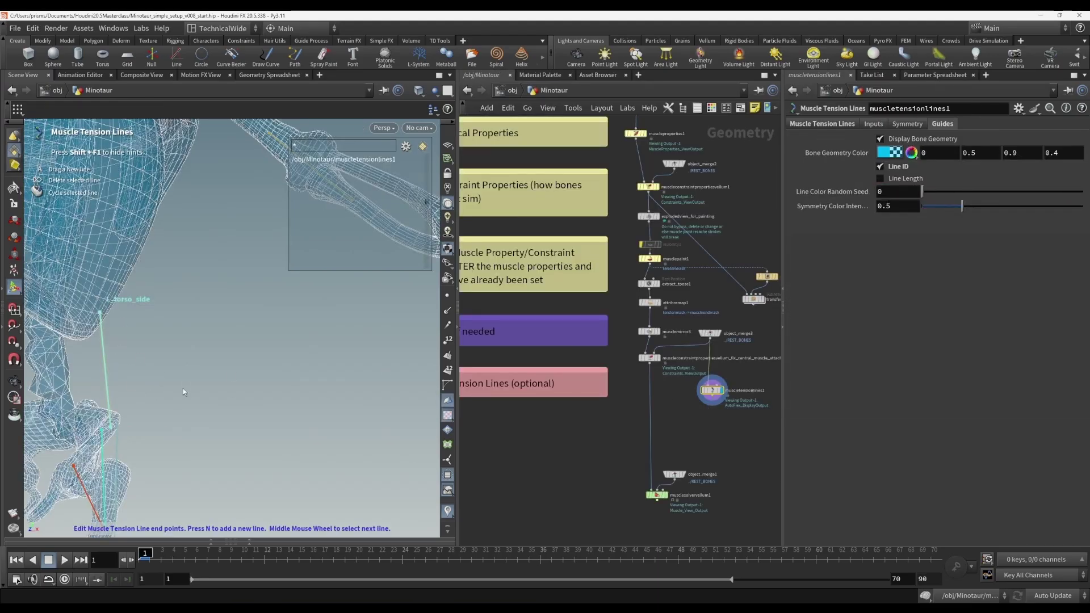
{"action": "mouse_move", "coordinate": [184, 377]}
{"action": "left_mouse_down", "text": "alt"}
{"action": "mouse_move", "coordinate": [160, 358]}
{"action": "mouse_move", "coordinate": [172, 360]}
{"action": "left_mouse_up", "text": "alt"}
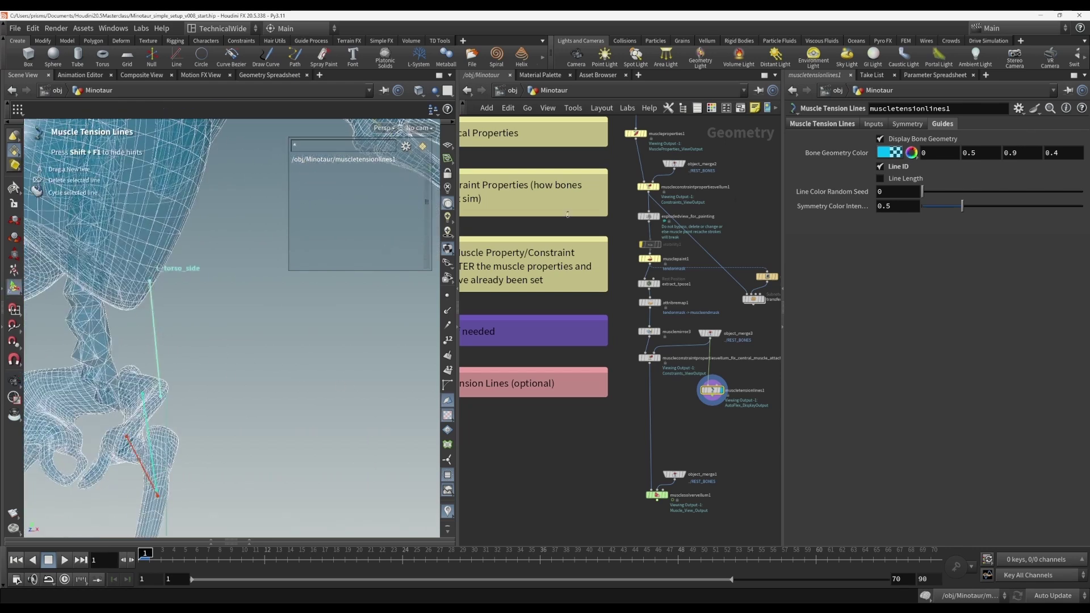
{"action": "left_click_drag", "start_coordinate": [921, 191], "coordinate": [990, 192]}
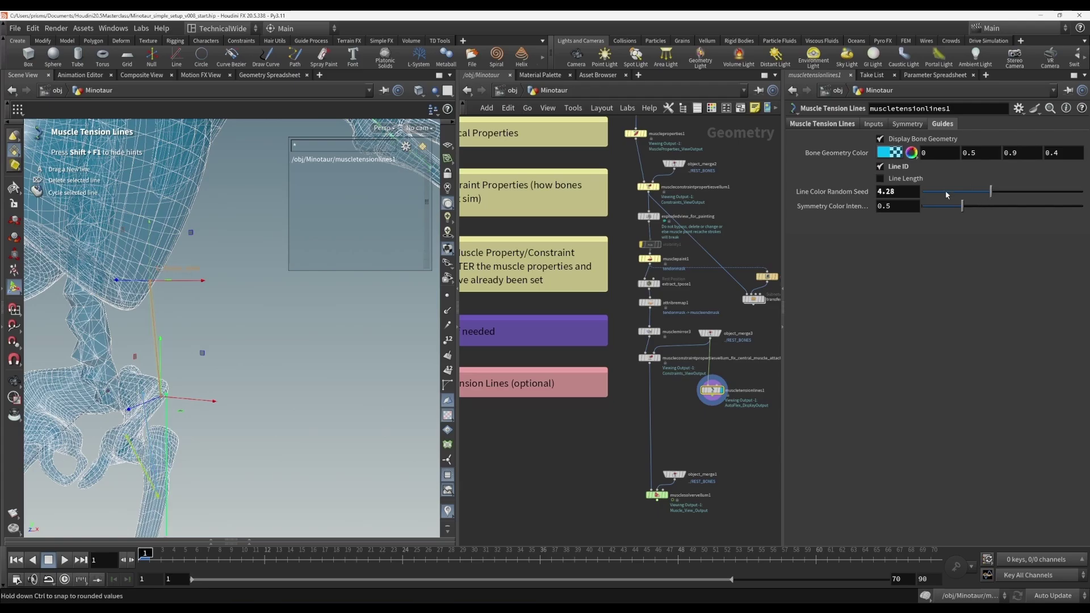
{"action": "left_click", "coordinate": [899, 179]}
{"action": "left_click_drag", "start_coordinate": [967, 193], "coordinate": [957, 193]}
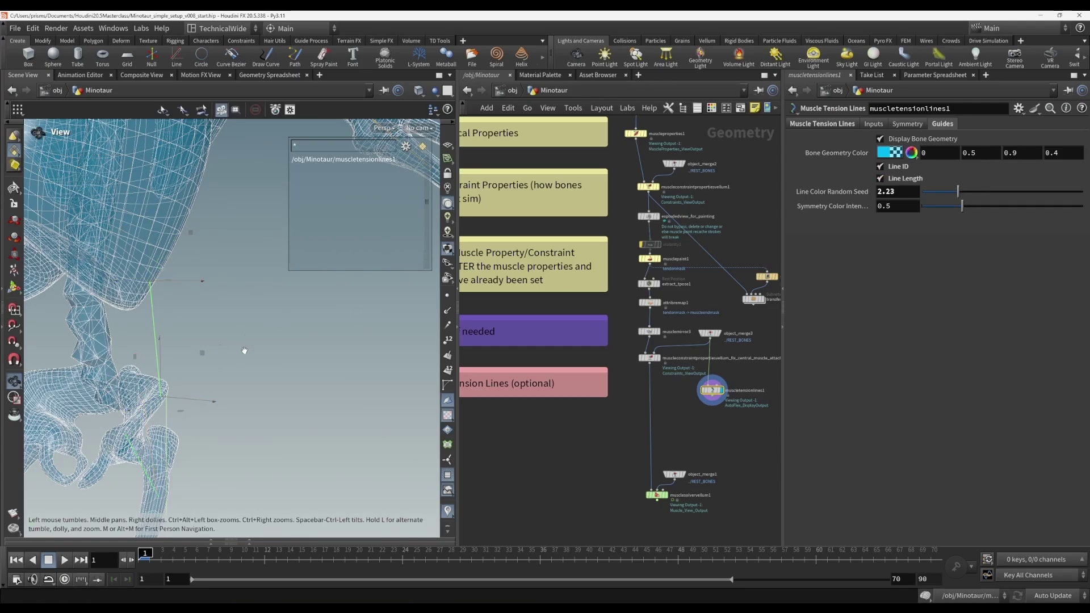
Step: Examine the tension lines mirrored to the skeleton's right side and the symmetry settings' From Prefix and To Prefix
{"action": "middle_click_drag", "start_coordinate": [253, 339], "coordinate": [377, 334], "text": "alt"}
{"action": "left_click_drag", "start_coordinate": [286, 381], "coordinate": [291, 357], "text": "alt"}
{"action": "right_click_drag", "start_coordinate": [291, 360], "coordinate": [152, 373], "text": "alt"}
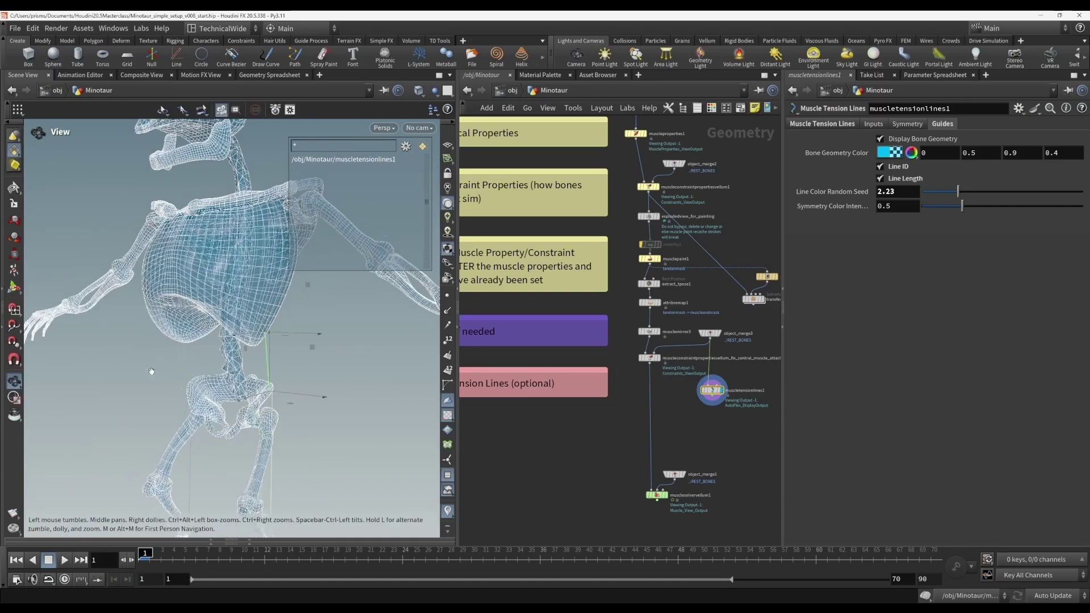
{"action": "left_click_drag", "start_coordinate": [270, 390], "coordinate": [356, 404], "text": "alt"}
{"action": "scroll", "coordinate": [356, 404], "scroll_direction": "down", "scroll_amount": 3}
{"action": "key", "text": "Return"}
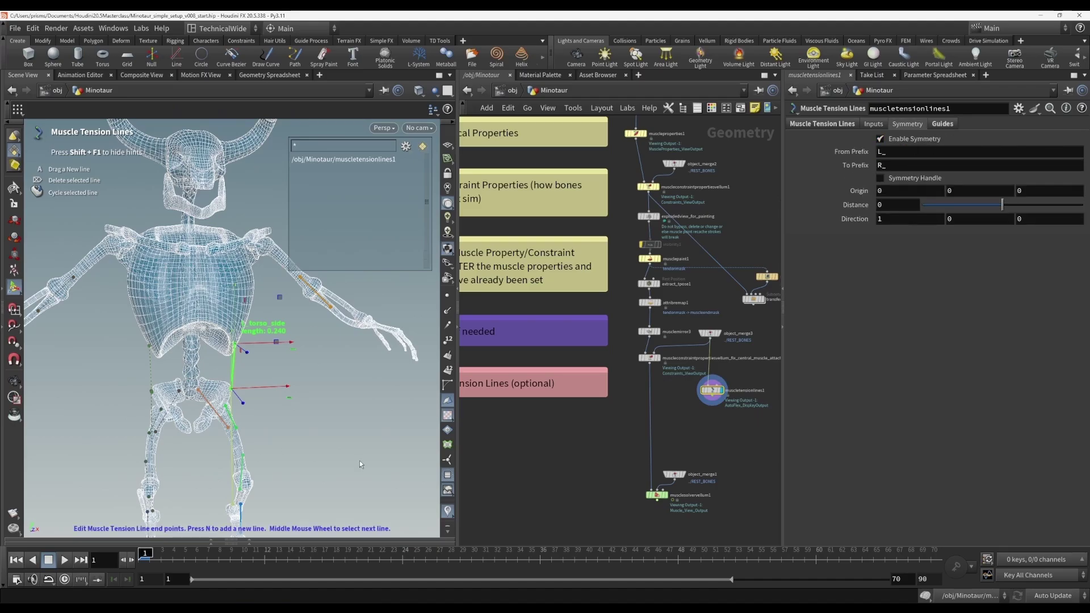
{"action": "left_click_drag", "start_coordinate": [359, 461], "coordinate": [362, 381], "text": "alt"}
{"action": "left_click_drag", "start_coordinate": [363, 341], "coordinate": [306, 321], "text": "alt"}
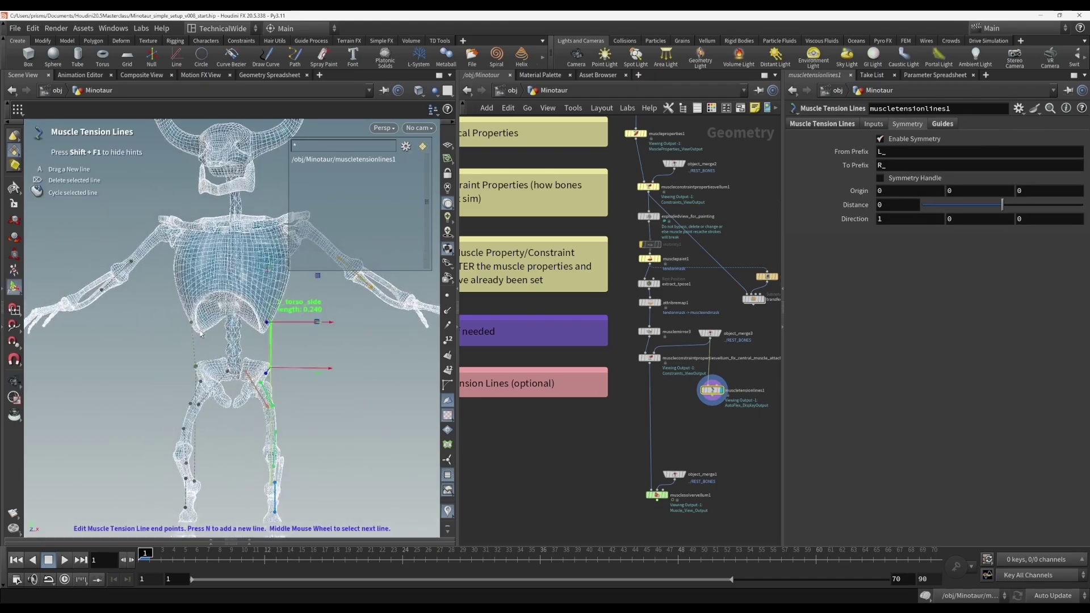
{"action": "key", "text": "Escape"}
{"action": "left_click_drag", "start_coordinate": [242, 450], "coordinate": [219, 445]}
{"action": "key", "text": "Return"}
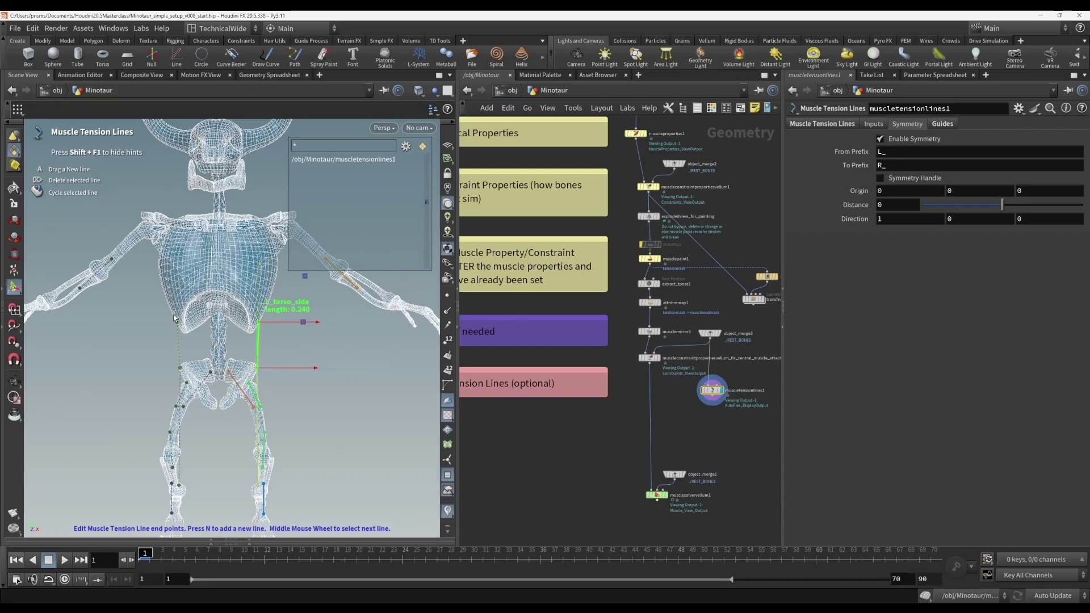
{"action": "left_click_drag", "start_coordinate": [902, 152], "coordinate": [867, 152]}
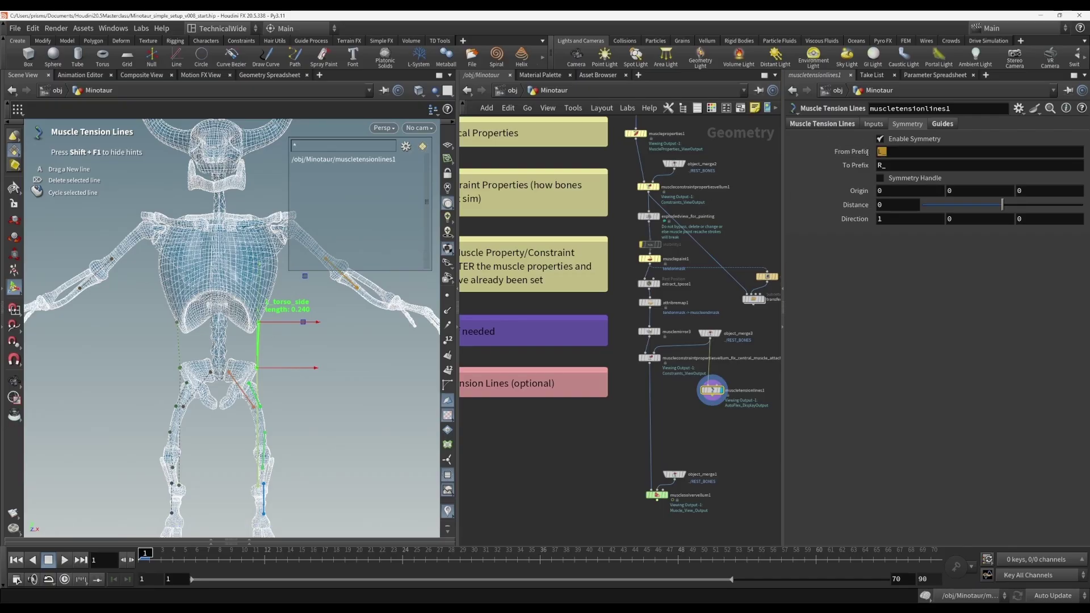
{"action": "key", "text": "Tab"}
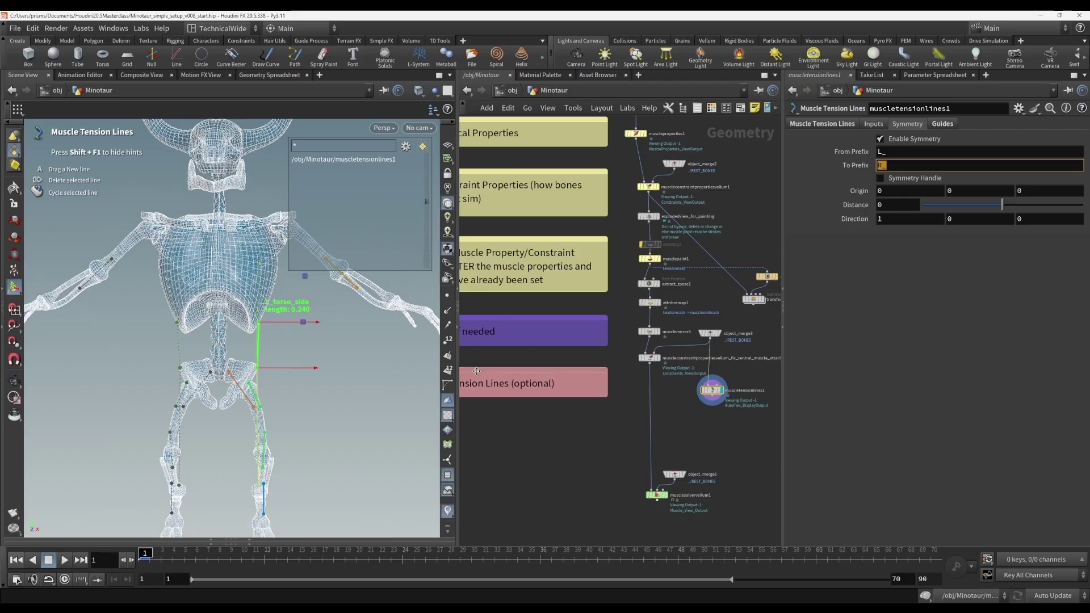
{"action": "left_click", "coordinate": [386, 387]}
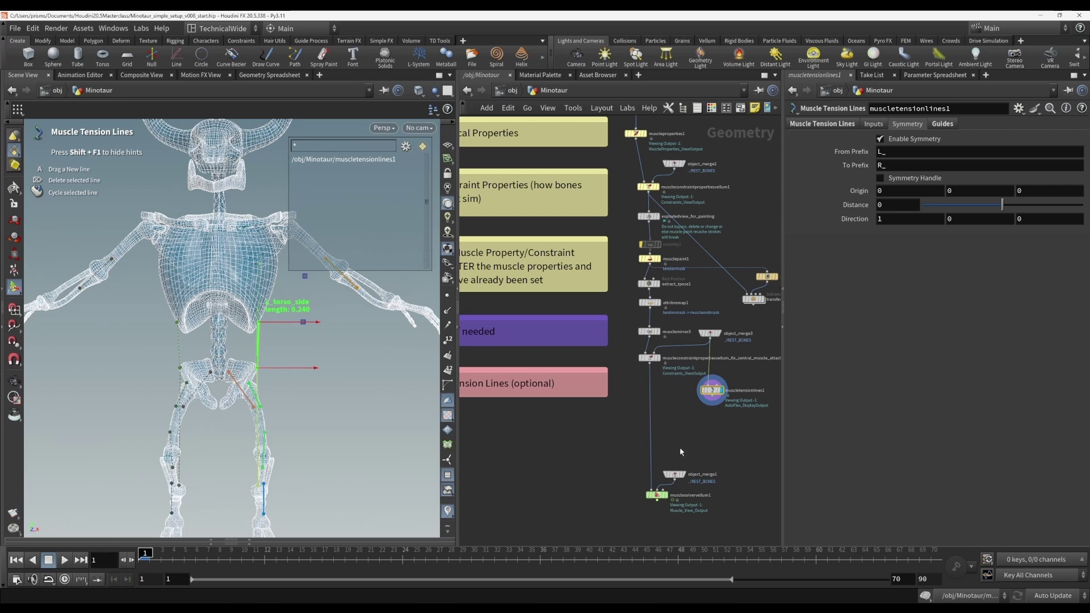
Step: Add a second Muscle Tension Lines node fed by the REST_BONES object merge, display it, and disable its symmetry
{"action": "middle_click_drag", "start_coordinate": [700, 425], "coordinate": [658, 439]}
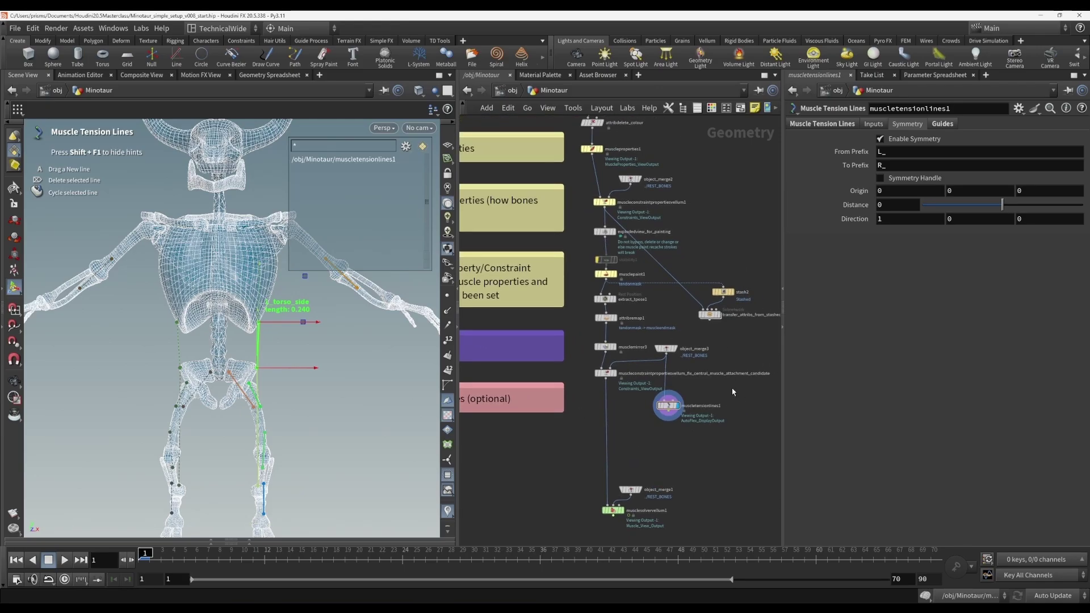
{"action": "key", "text": "Tab"}
{"action": "type", "text": "mu"}
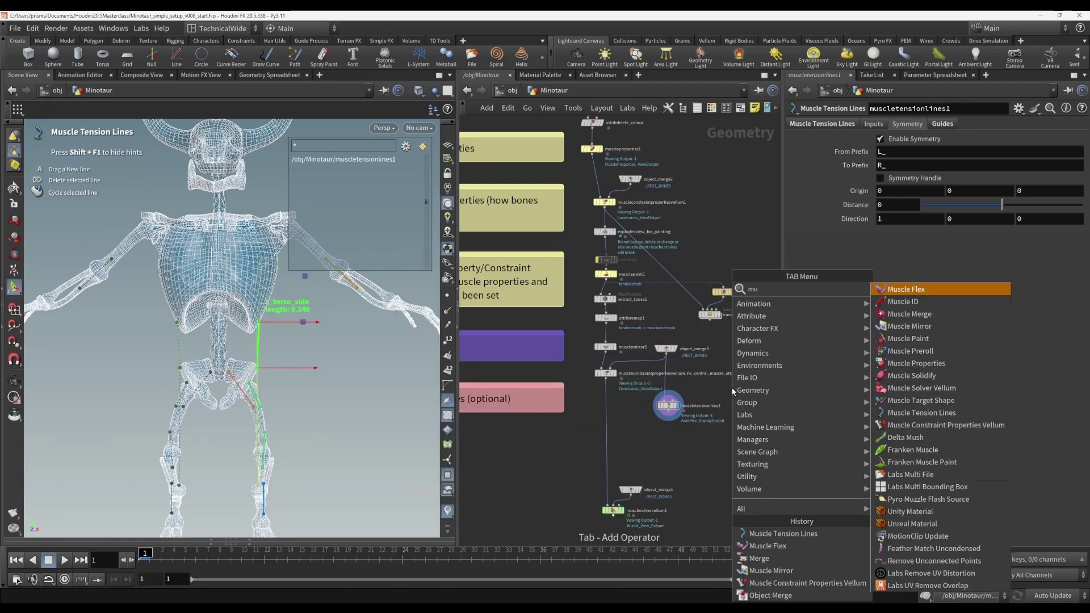
{"action": "type", "text": "sc"}
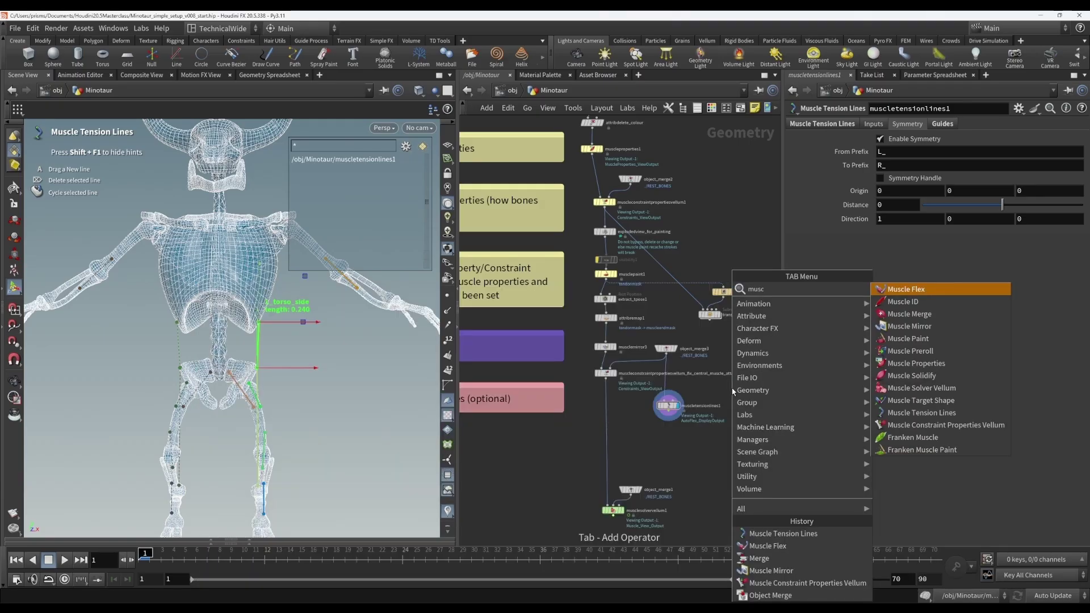
{"action": "left_click", "coordinate": [910, 416]}
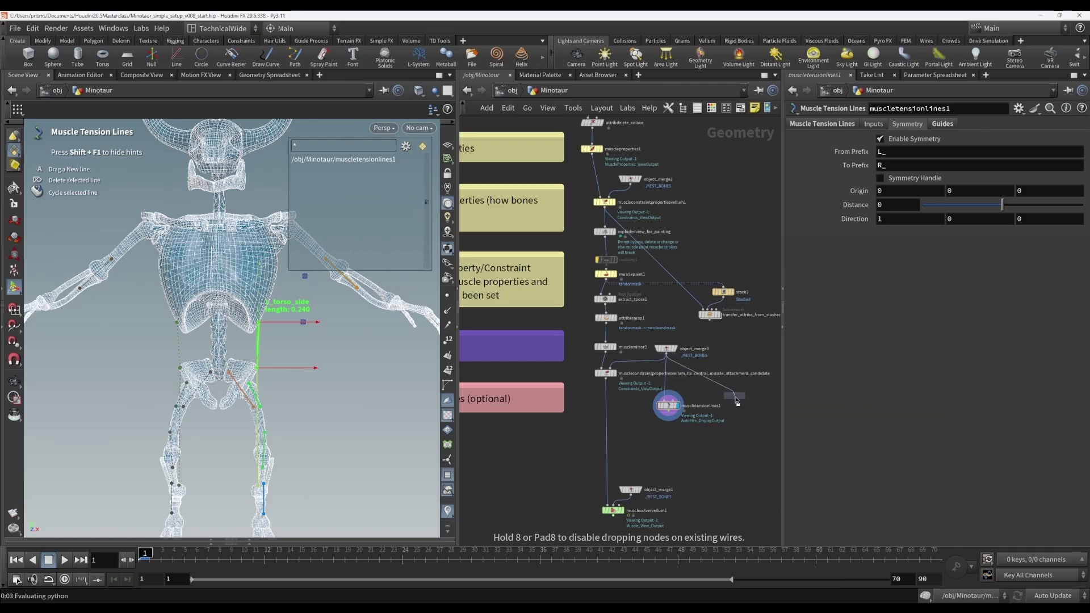
{"action": "left_click", "coordinate": [736, 402]}
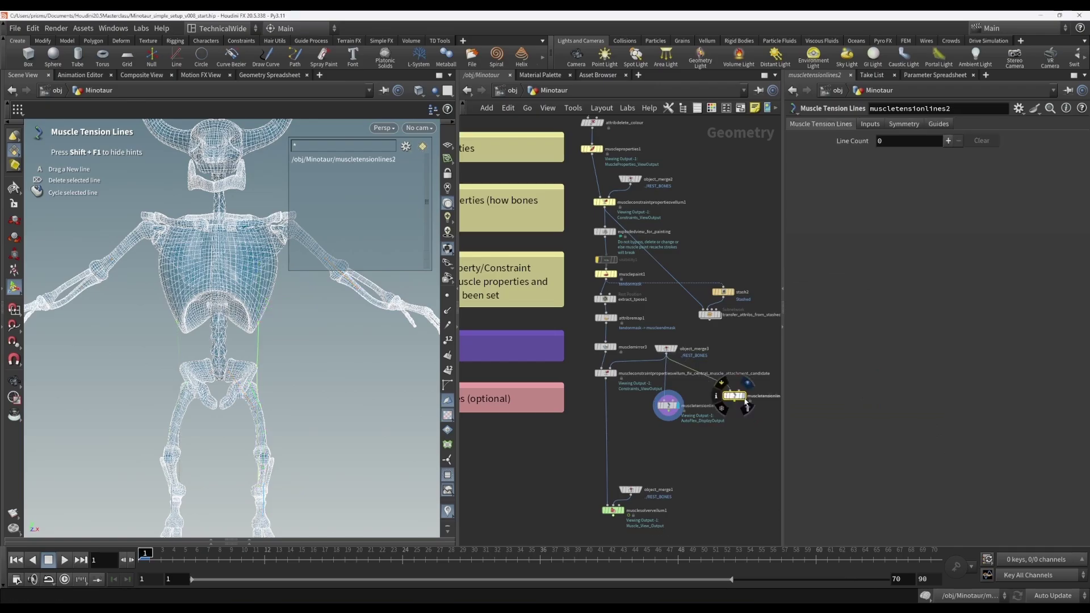
{"action": "left_click", "coordinate": [915, 124]}
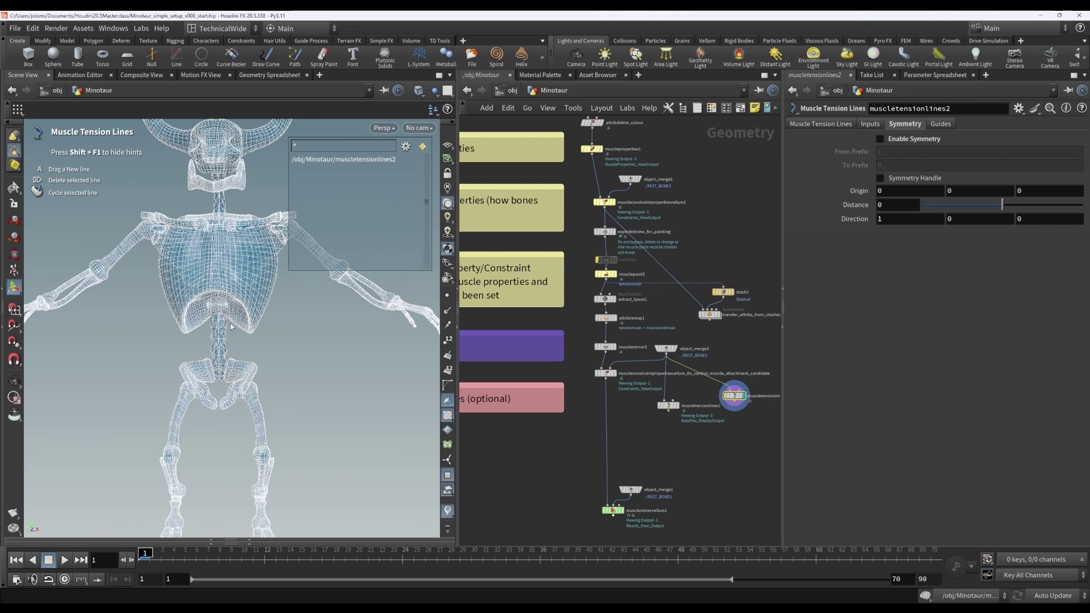
Step: Add a line named C_torso_front from the sternum at about (0.001, 1.253, 0.238) to the pelvis at about (0.019, 0.681, -0.084)
{"action": "mouse_move", "coordinate": [206, 300]}
{"action": "left_mouse_down", "text": "alt"}
{"action": "mouse_move", "coordinate": [220, 294]}
{"action": "mouse_move", "coordinate": [219, 414]}
{"action": "left_mouse_up", "text": "alt"}
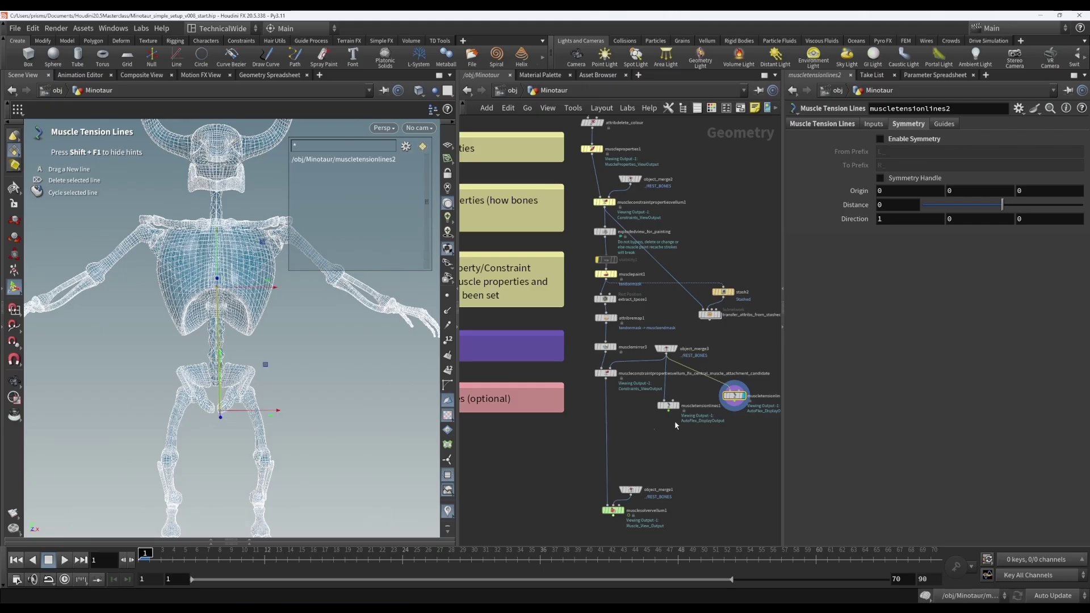
{"action": "left_click", "coordinate": [820, 123]}
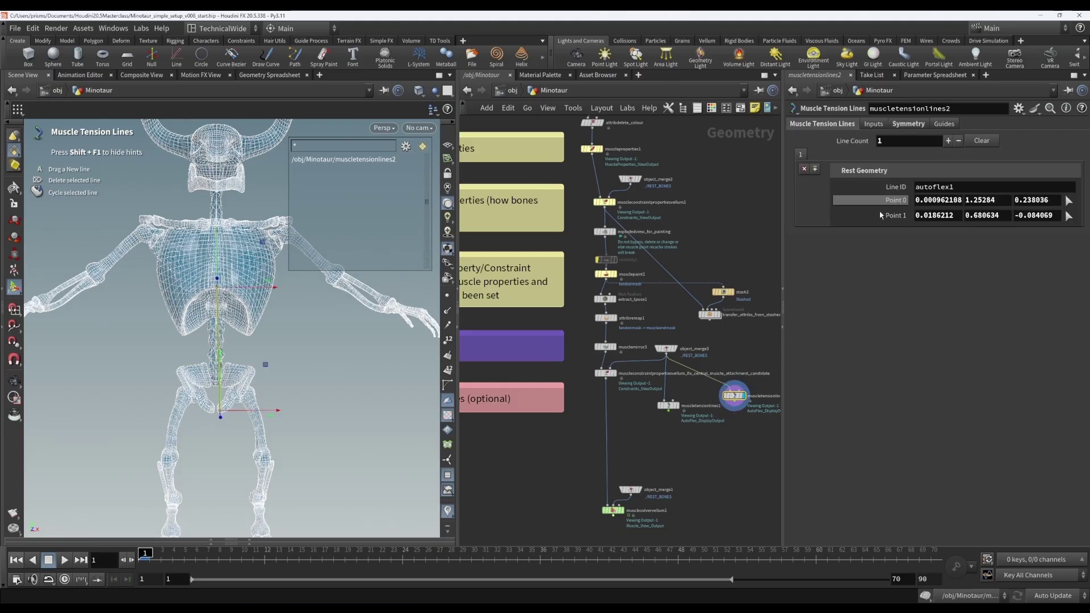
{"action": "left_click", "coordinate": [965, 188]}
{"action": "type", "text": "C_"}
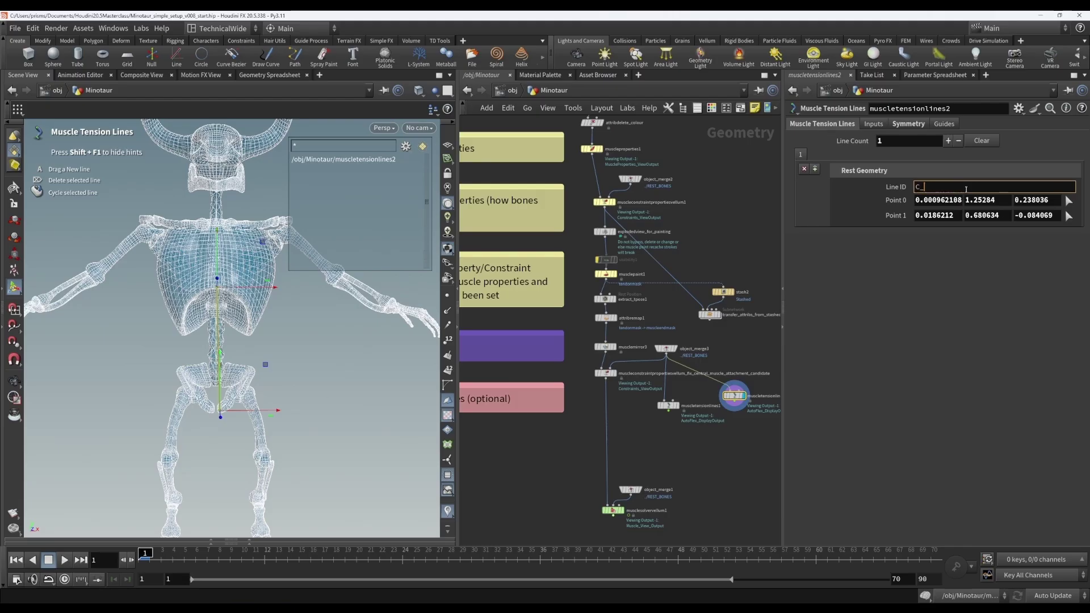
{"action": "type", "text": "torso_front"}
{"action": "key", "text": "Return"}
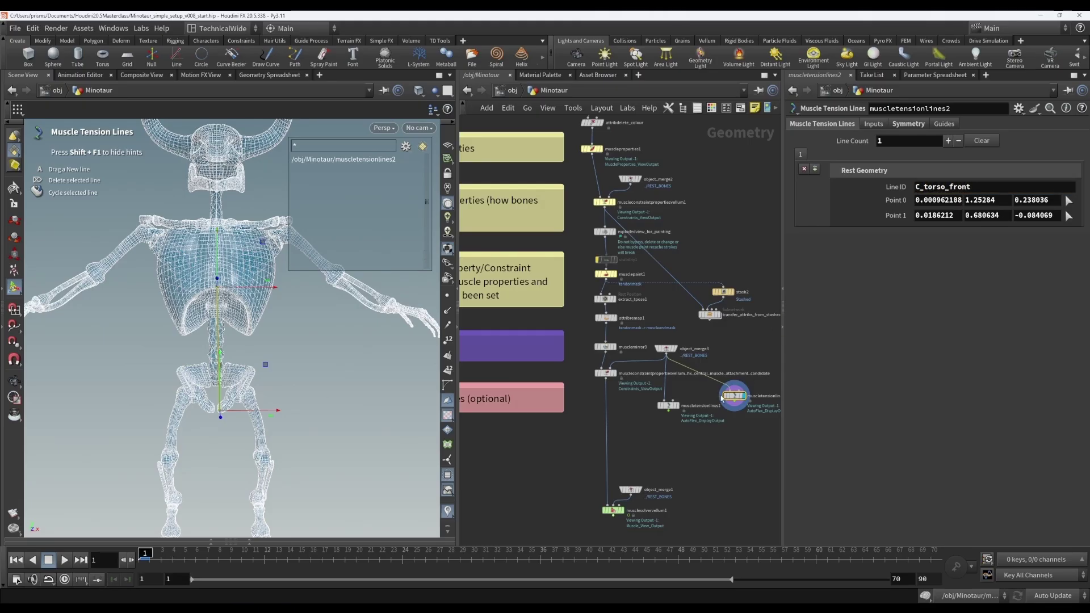
Step: Add a Merge node combining both Muscle Tension Lines nodes and set it as the displayed node
{"action": "left_click_drag", "start_coordinate": [735, 397], "coordinate": [738, 402]}
{"action": "middle_click_drag", "start_coordinate": [719, 424], "coordinate": [655, 413]}
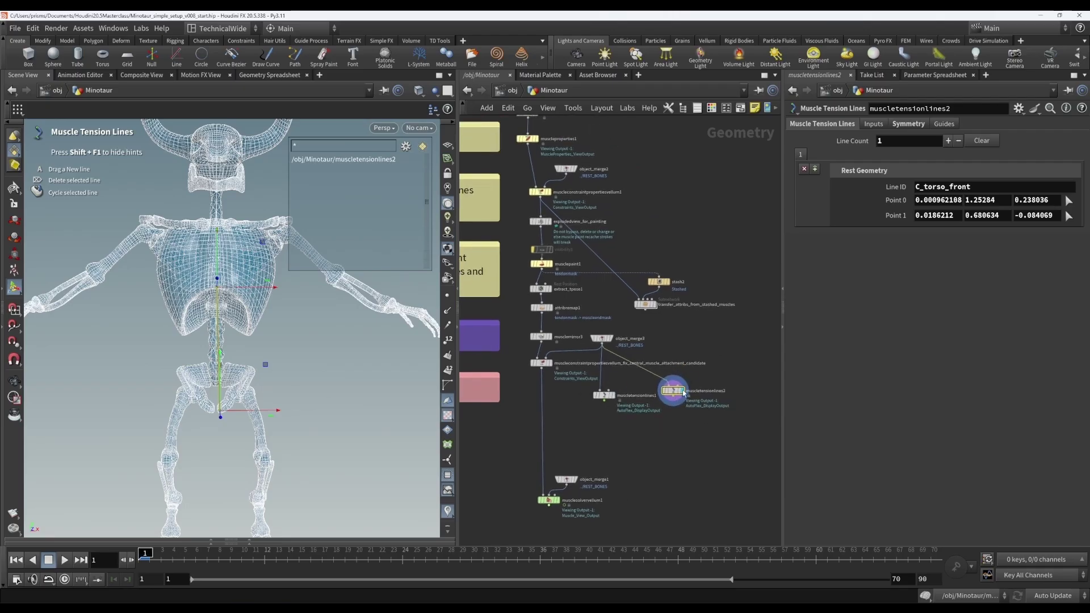
{"action": "mouse_move", "coordinate": [609, 407]}
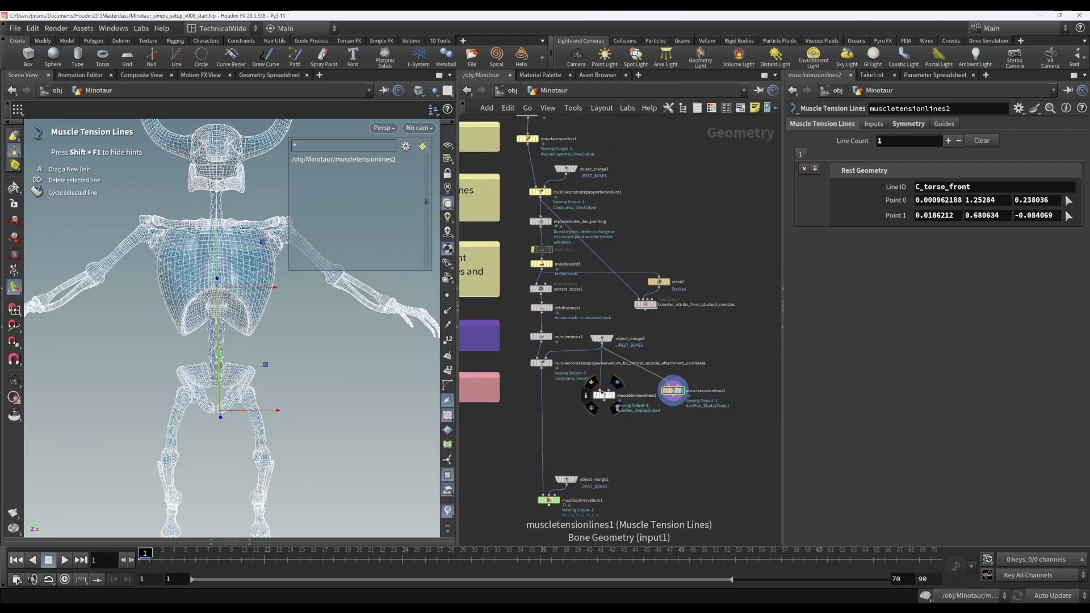
{"action": "key", "text": "Tab"}
{"action": "type", "text": "mer"}
{"action": "key", "text": "Return"}
{"action": "left_click", "coordinate": [636, 436]}
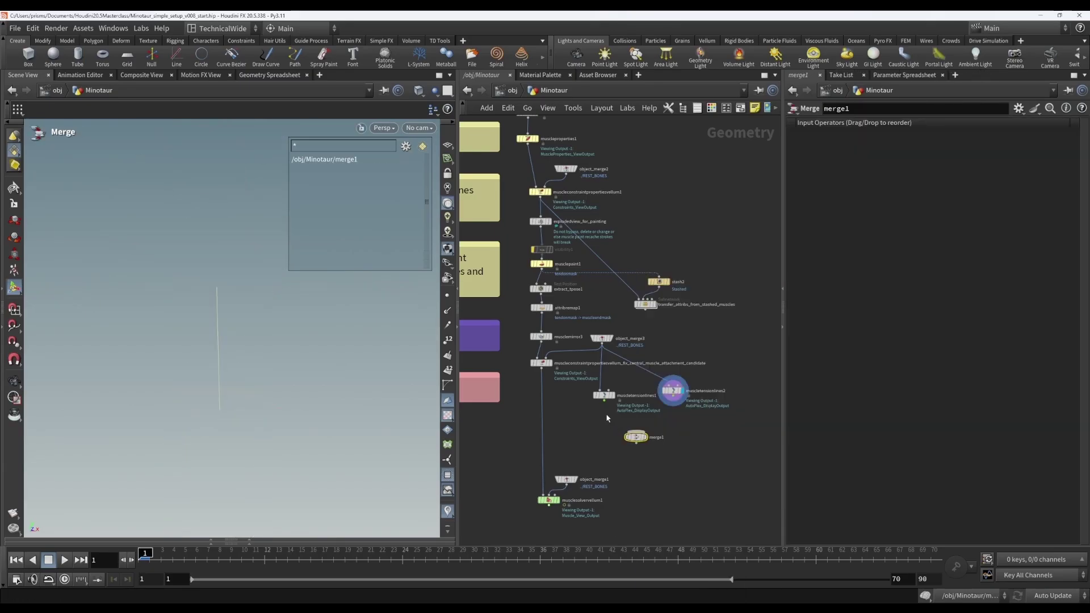
{"action": "left_click_drag", "start_coordinate": [605, 402], "coordinate": [636, 432]}
{"action": "mouse_move", "coordinate": [672, 397]}
{"action": "left_mouse_down"}
{"action": "mouse_move", "coordinate": [631, 435]}
{"action": "mouse_move", "coordinate": [678, 395]}
{"action": "left_mouse_up"}
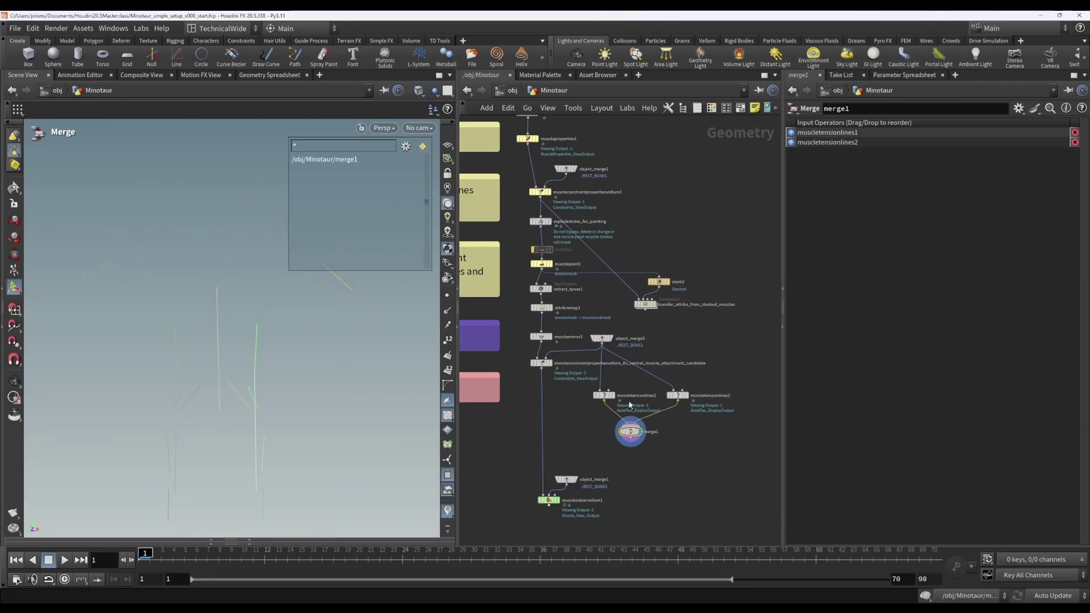
Step: Rearrange the two Muscle Tension Lines nodes and the merge so they are spaced apart in the network
{"action": "left_click_drag", "start_coordinate": [606, 397], "coordinate": [606, 384]}
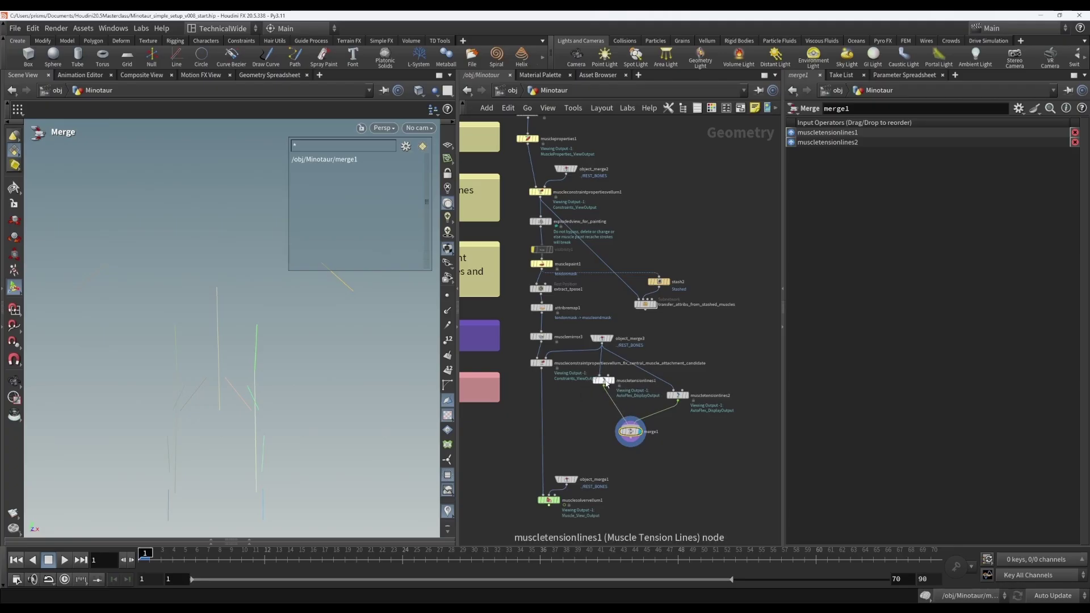
{"action": "left_click", "coordinate": [685, 392]}
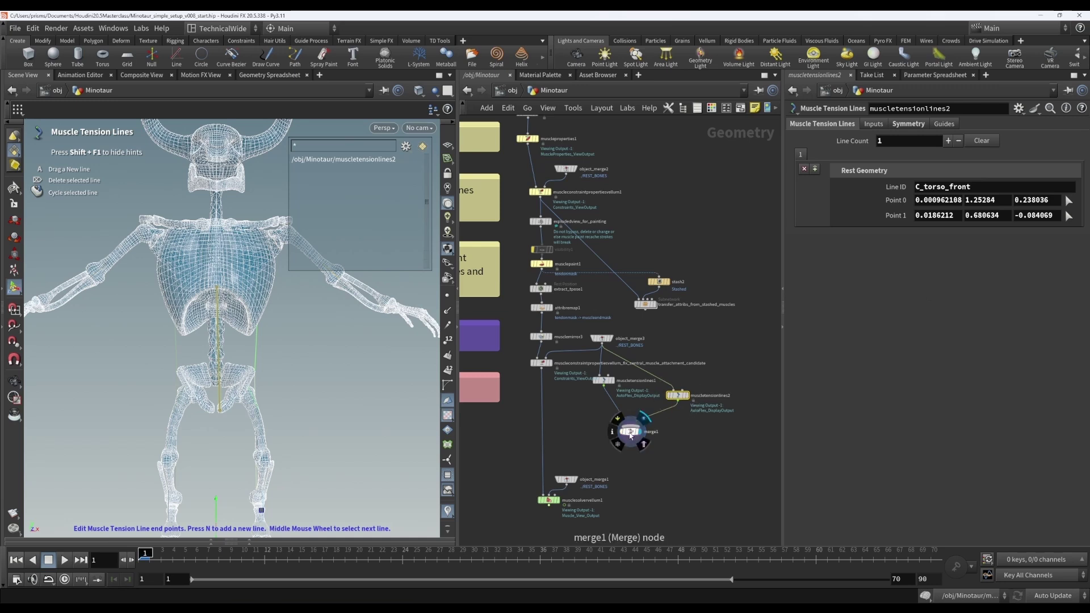
{"action": "left_click_drag", "start_coordinate": [629, 437], "coordinate": [621, 437]}
{"action": "left_click_drag", "start_coordinate": [676, 396], "coordinate": [676, 401]}
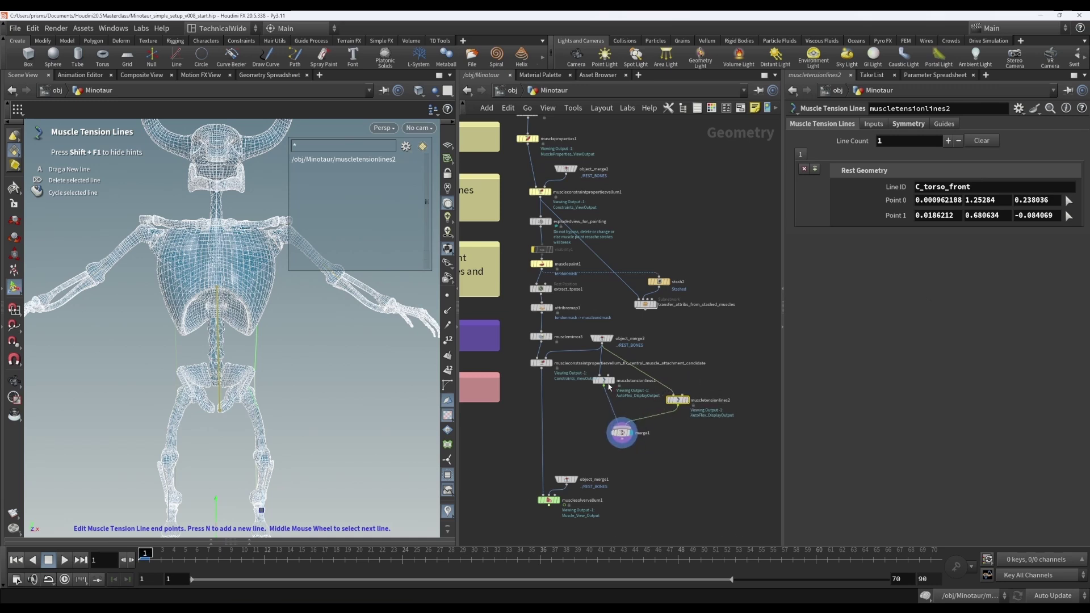
Step: Rename the two tension lines nodes as muscletensionlines_symmetrical and muscletensionlines_center
{"action": "double_click", "coordinate": [656, 381]}
{"action": "type", "text": "_symmetrical"}
{"action": "key", "text": "Return"}
{"action": "double_click", "coordinate": [738, 400]}
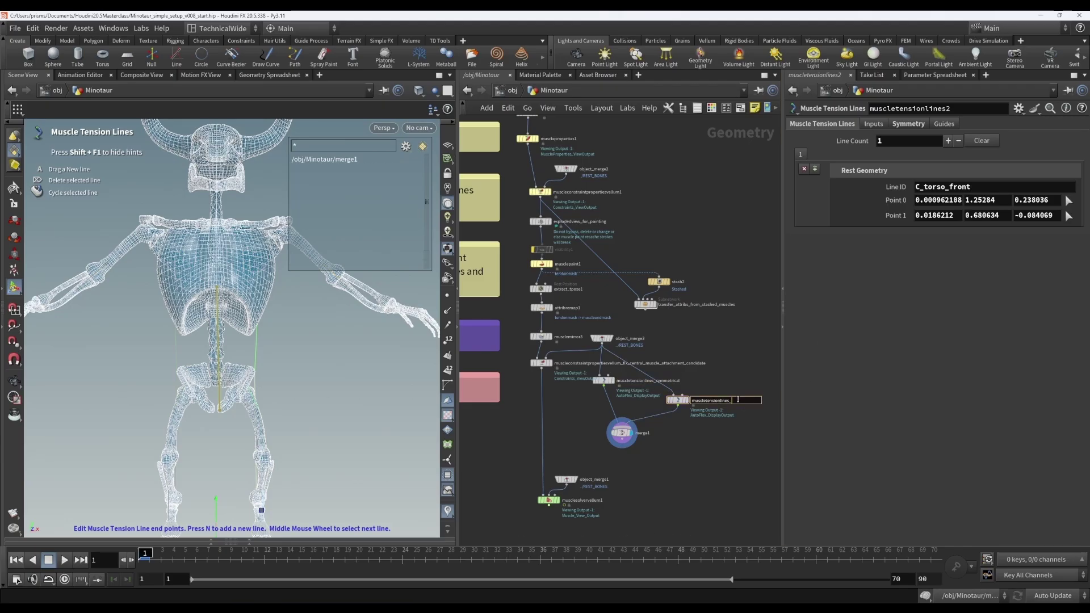
{"action": "type", "text": "center"}
{"action": "key", "text": "Return"}
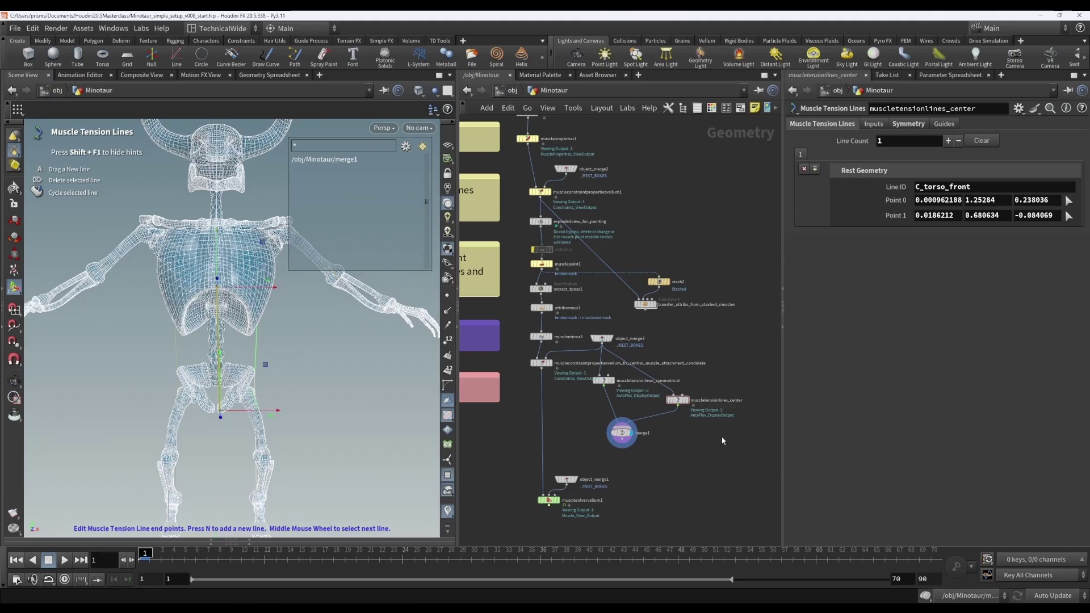
Step: Examine the primitive attributes autoflex_id, length and restlength in the node info of muscletensionlines_symmetrical
{"action": "left_click", "coordinate": [603, 381]}
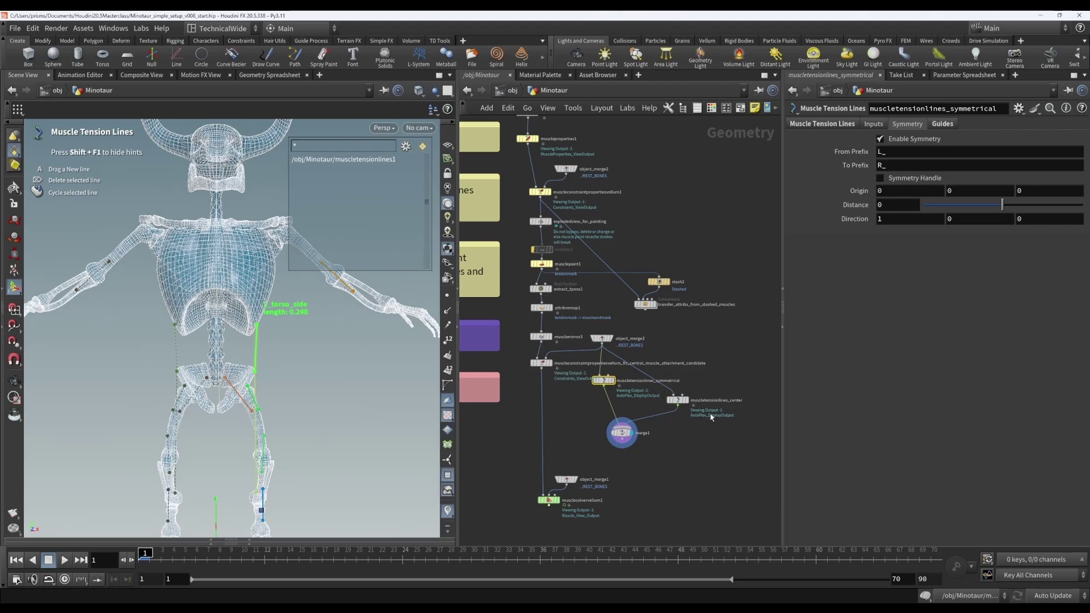
{"action": "left_click", "coordinate": [630, 437]}
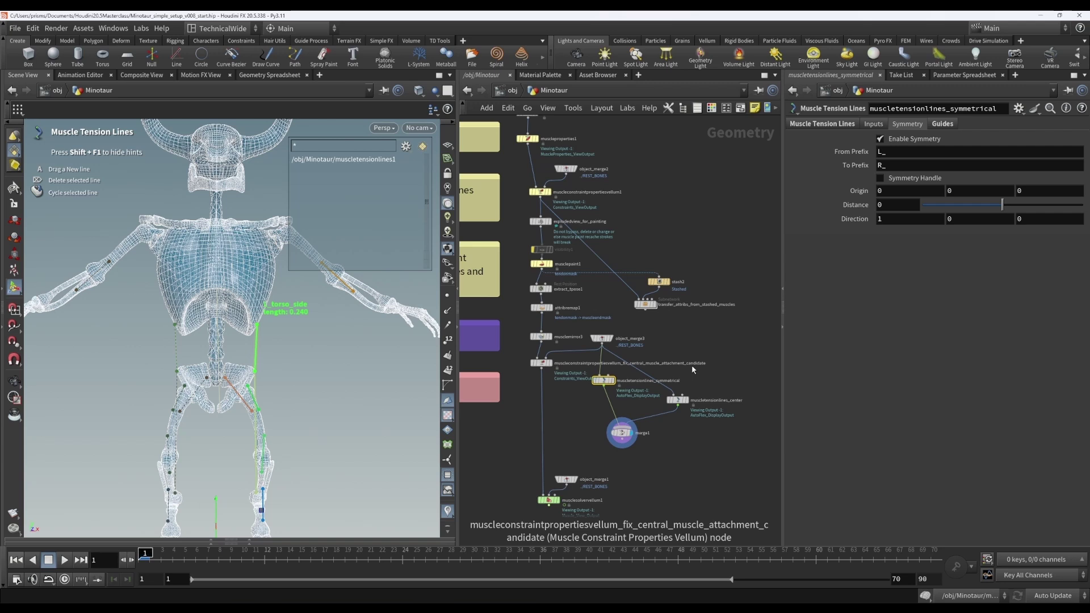
{"action": "mouse_move", "coordinate": [609, 375]}
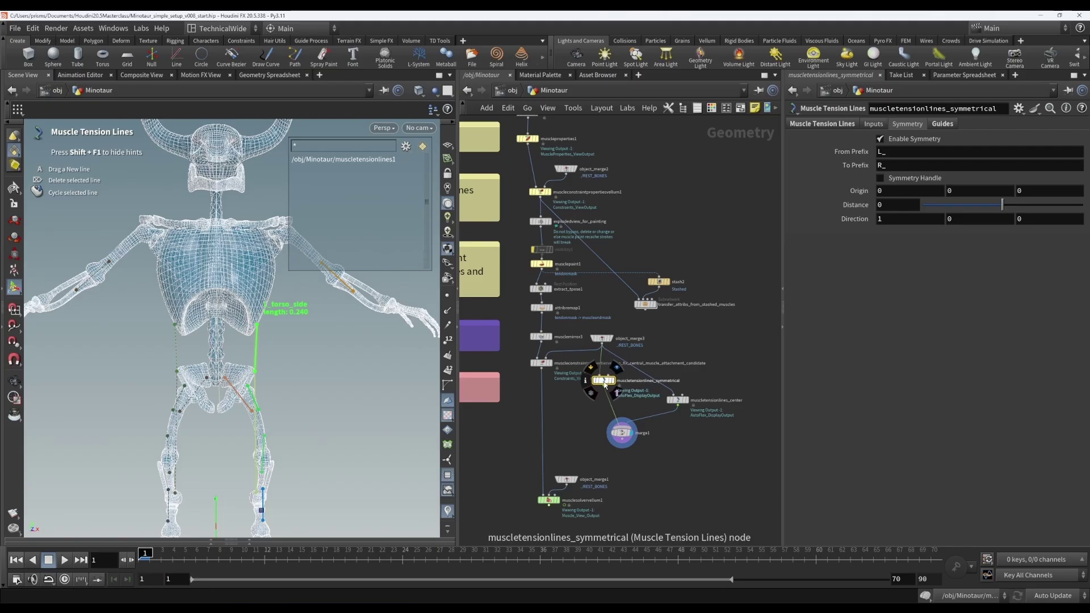
{"action": "left_click", "coordinate": [586, 382]}
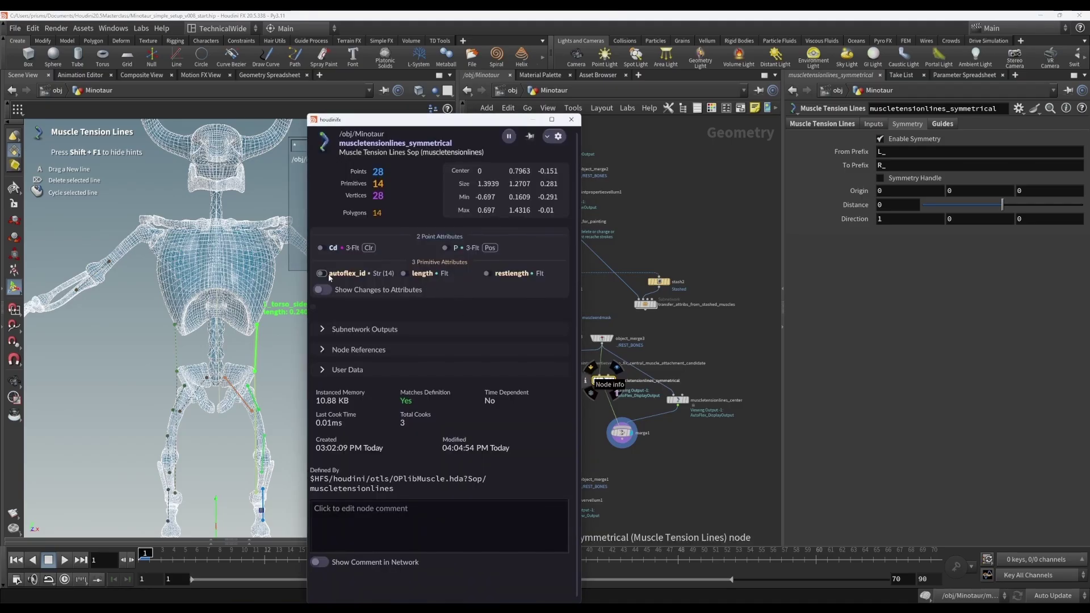
{"action": "mouse_move", "coordinate": [408, 286]}
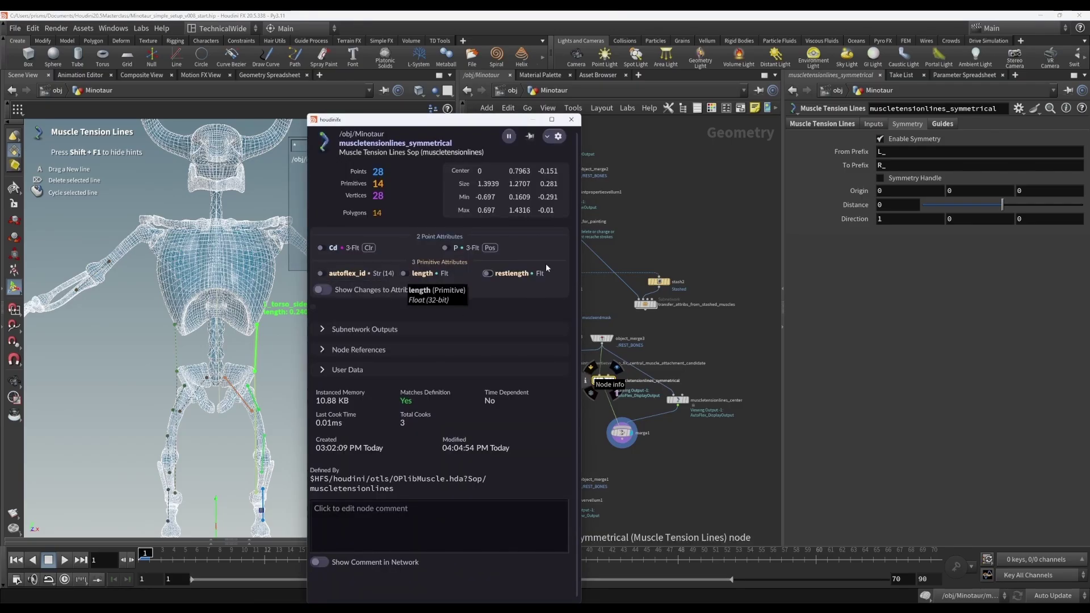
{"action": "left_click", "coordinate": [570, 119]}
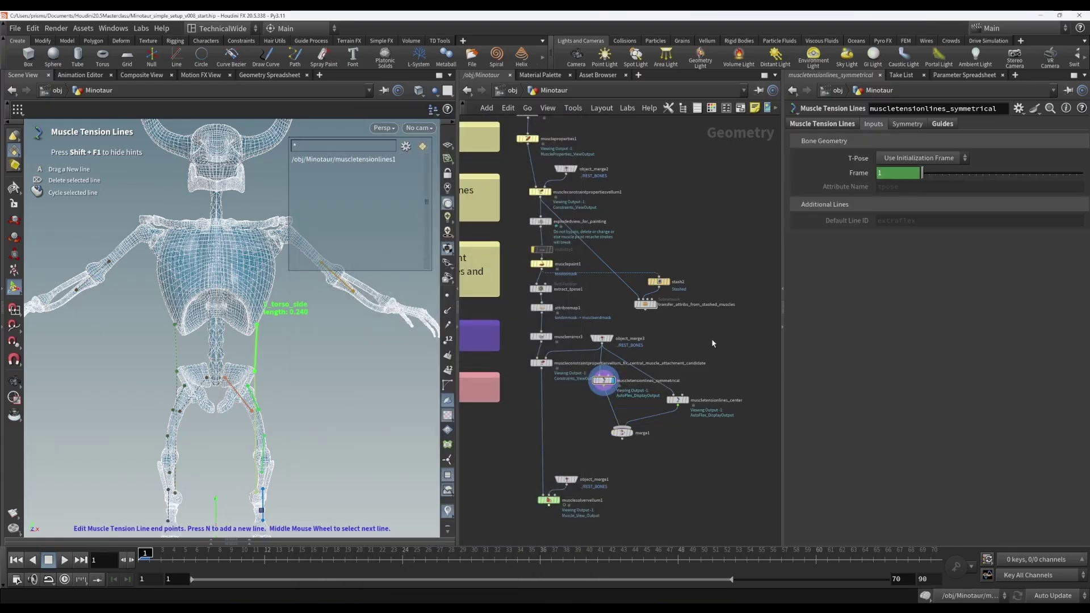
Step: Add a displayed Line node and move its origin sideways to about 0.256 in X
{"action": "key", "text": "Tab"}
{"action": "type", "text": "line"}
{"action": "key", "text": "Return"}
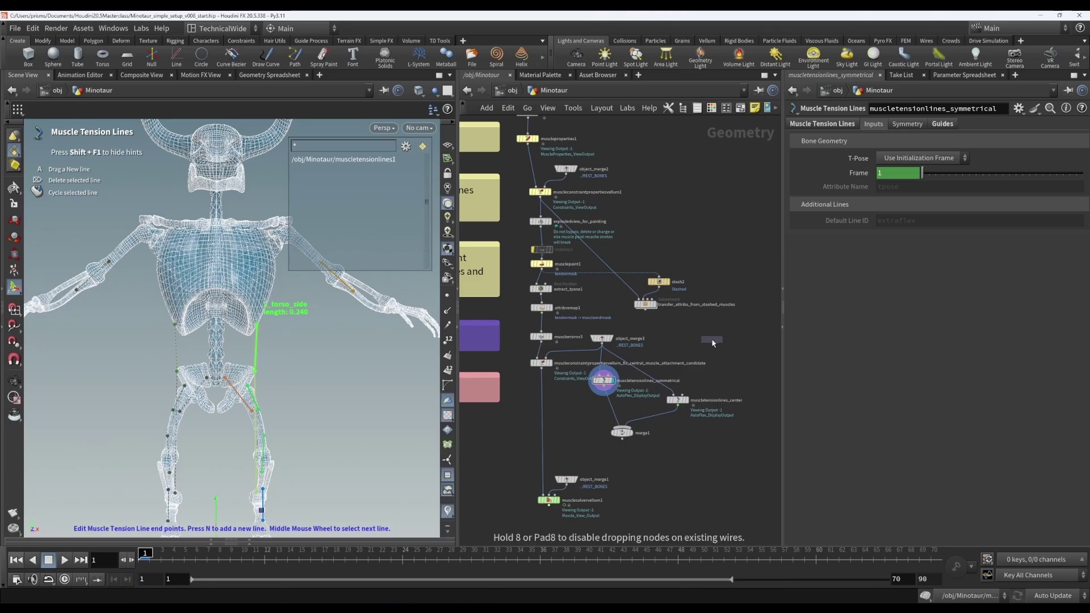
{"action": "left_click", "coordinate": [711, 340]}
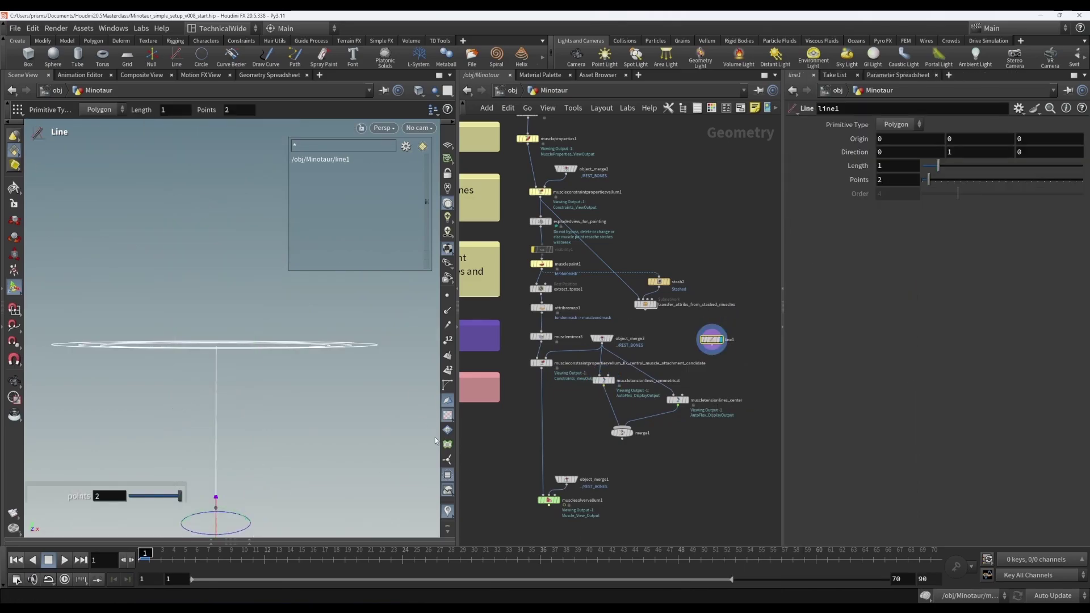
{"action": "middle_click_drag", "start_coordinate": [329, 421], "coordinate": [328, 340], "text": "alt"}
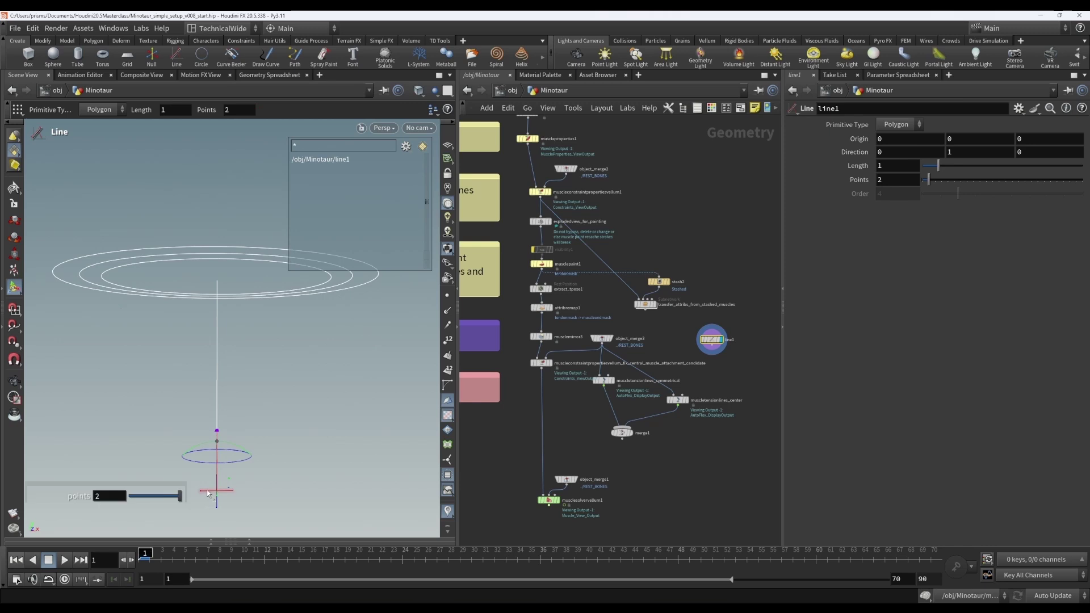
{"action": "left_click_drag", "start_coordinate": [207, 489], "coordinate": [260, 489]}
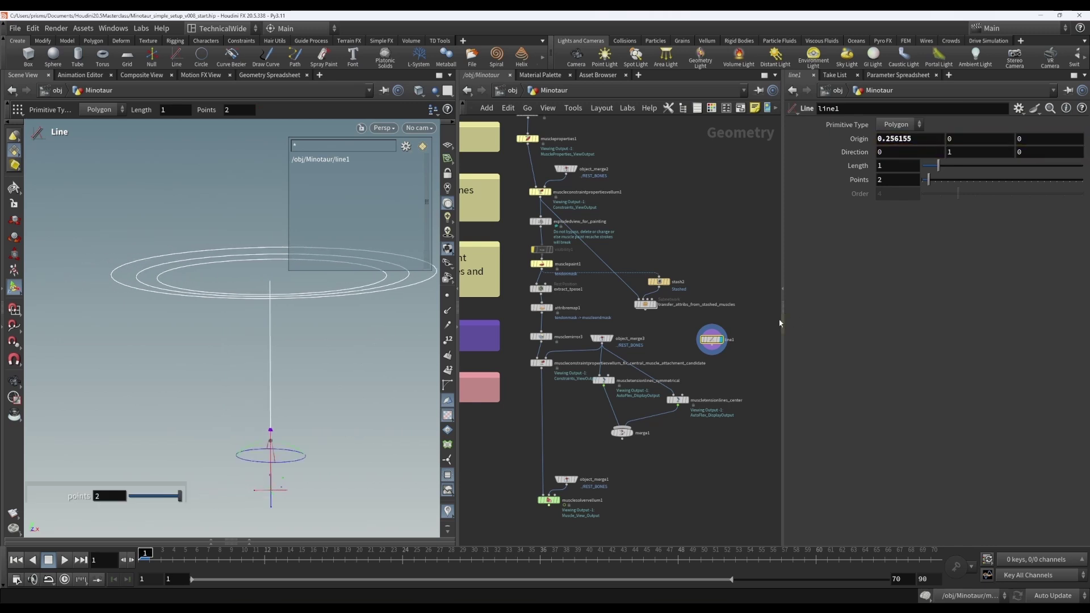
Step: Add a third Muscle Tension Lines node fed by the REST_BONES object merge, with the new line wired into its second input
{"action": "left_click_drag", "start_coordinate": [712, 339], "coordinate": [718, 335]}
{"action": "left_click", "coordinate": [736, 370]}
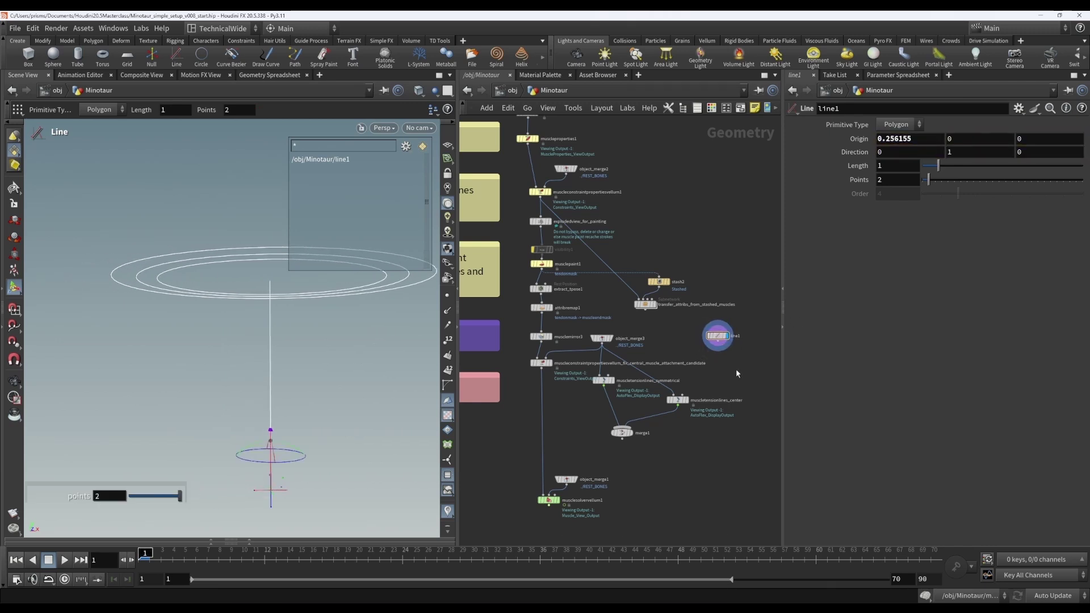
{"action": "key", "text": "Tab"}
{"action": "type", "text": "muscle"}
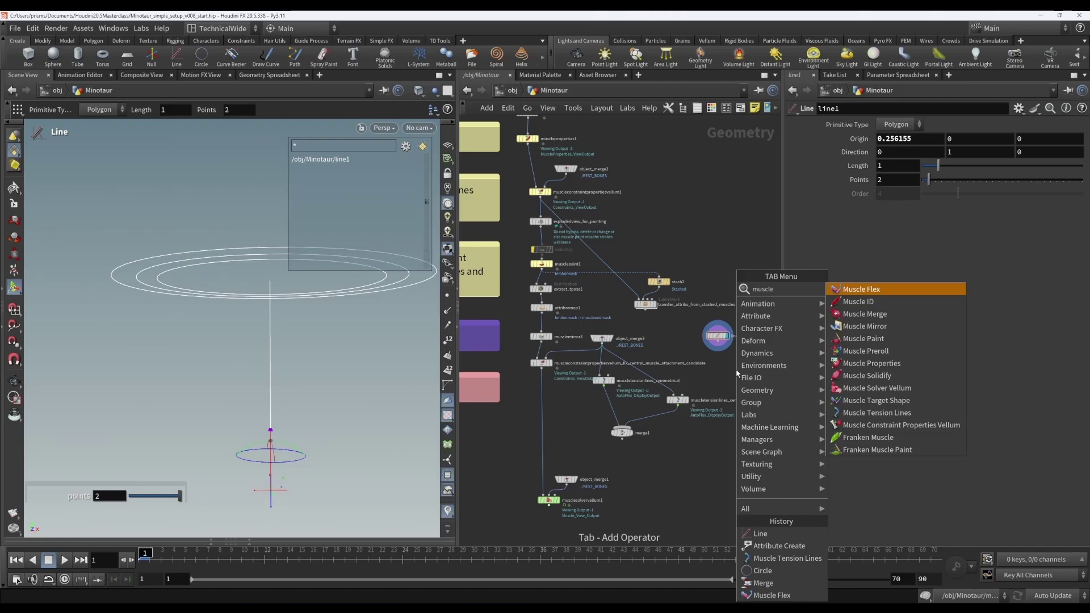
{"action": "left_click", "coordinate": [877, 413]}
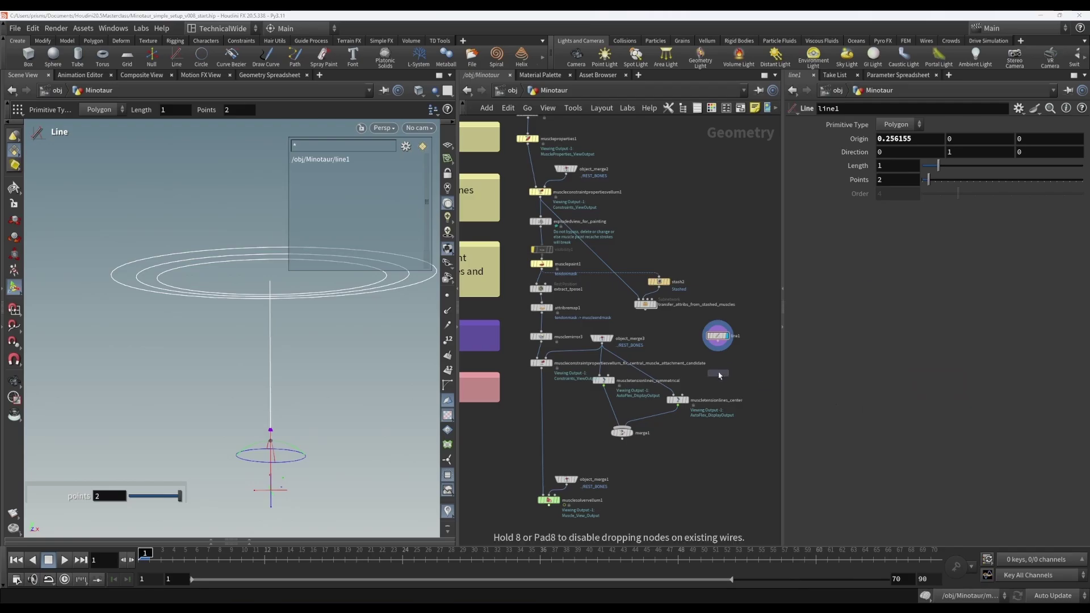
{"action": "left_click", "coordinate": [706, 378]}
{"action": "left_click_drag", "start_coordinate": [712, 372], "coordinate": [718, 342]}
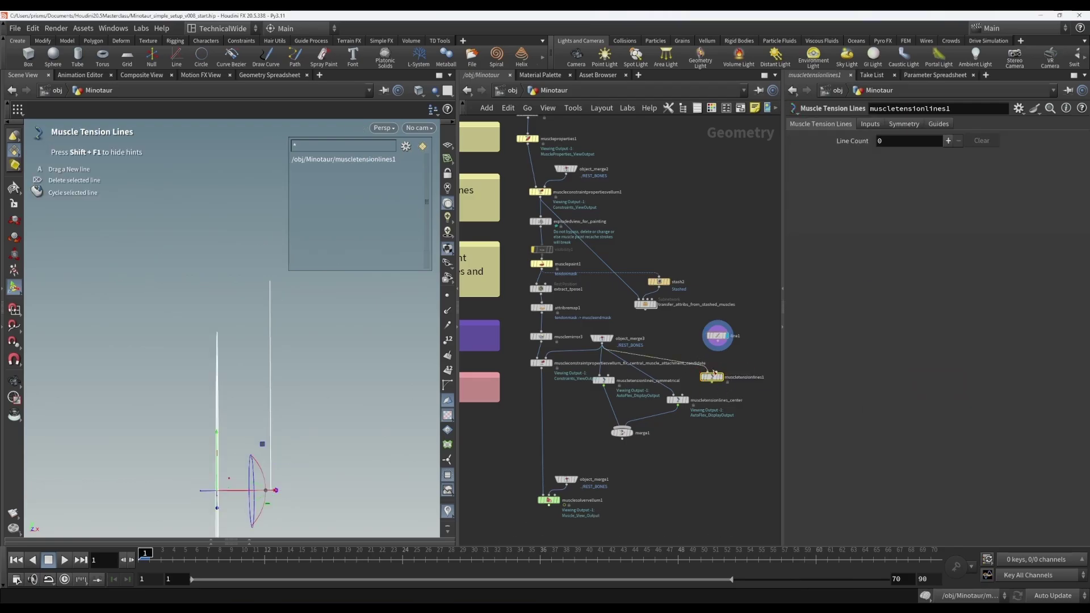
{"action": "left_click", "coordinate": [722, 341]}
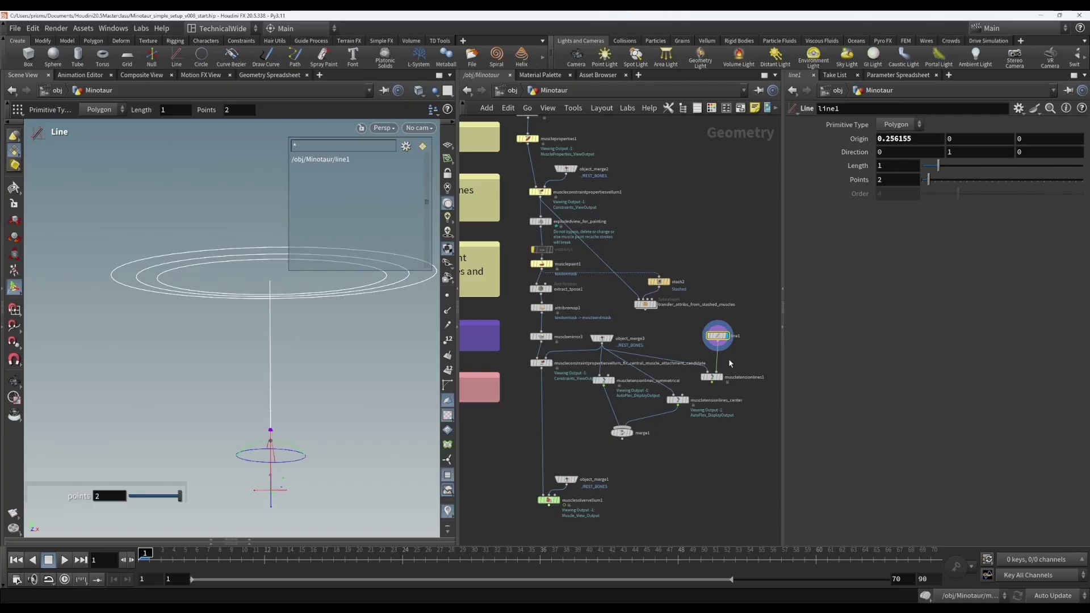
{"action": "left_click_drag", "start_coordinate": [718, 336], "coordinate": [717, 321]}
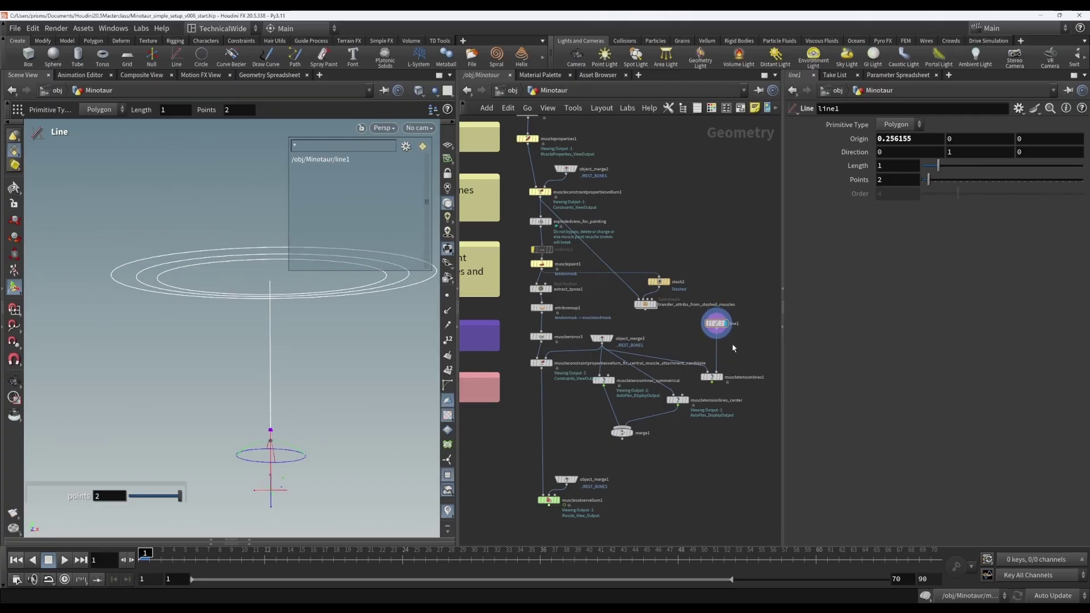
Step: Insert an Attribute Create node between the line and the new tension lines node, with its attribute named name
{"action": "key", "text": "Tab"}
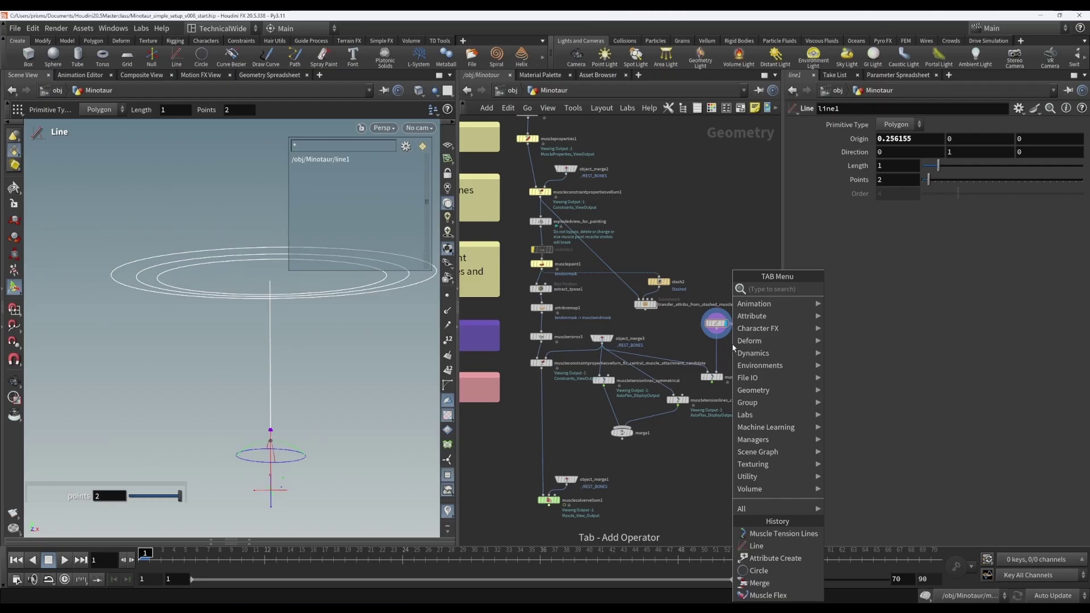
{"action": "type", "text": "atcre"}
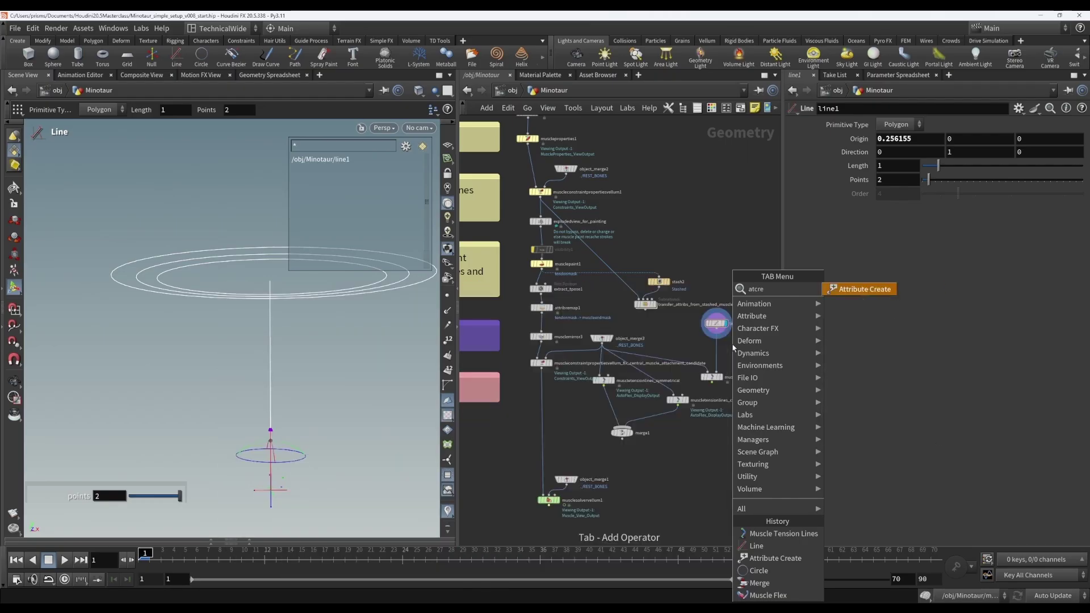
{"action": "key", "text": "Return"}
{"action": "left_click", "coordinate": [722, 343]}
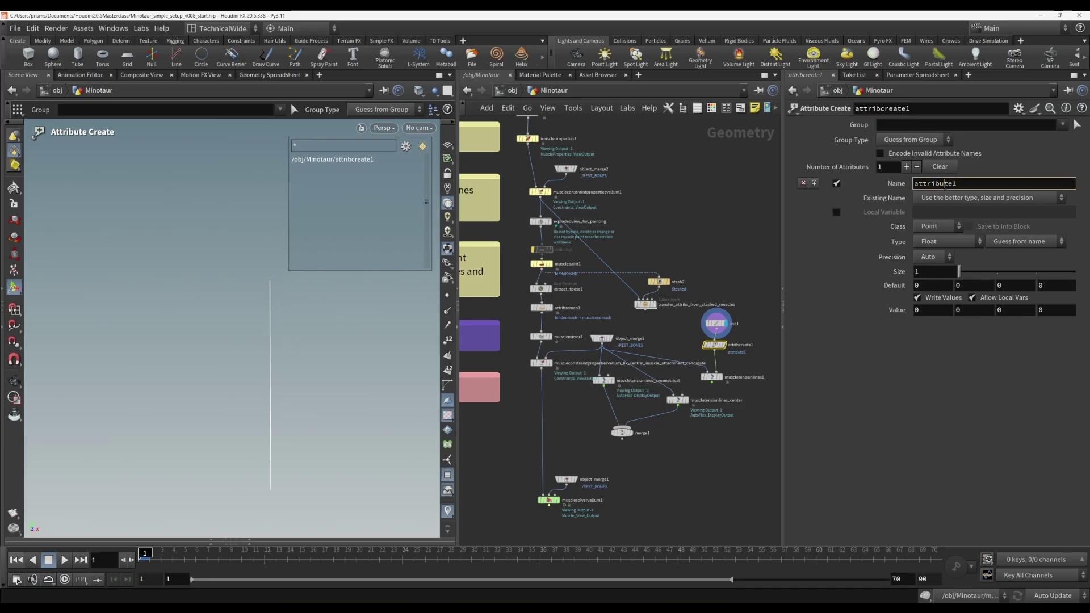
{"action": "double_click", "coordinate": [918, 184]}
{"action": "type", "text": "name"}
{"action": "key", "text": "Return"}
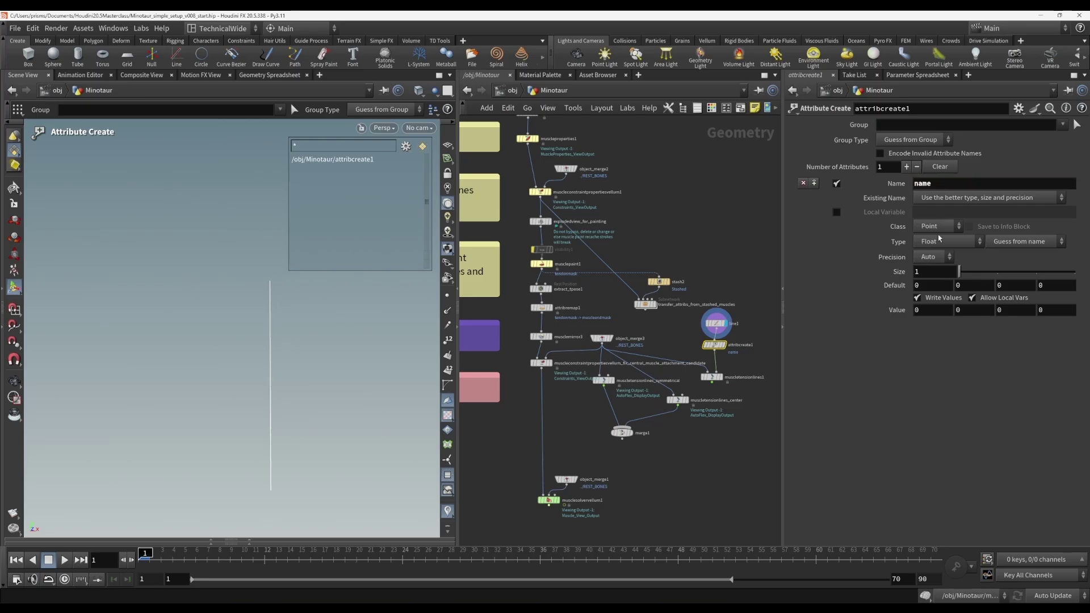
Step: Make the name attribute a Primitive attribute of type String with the value L_line
{"action": "left_click", "coordinate": [943, 241]}
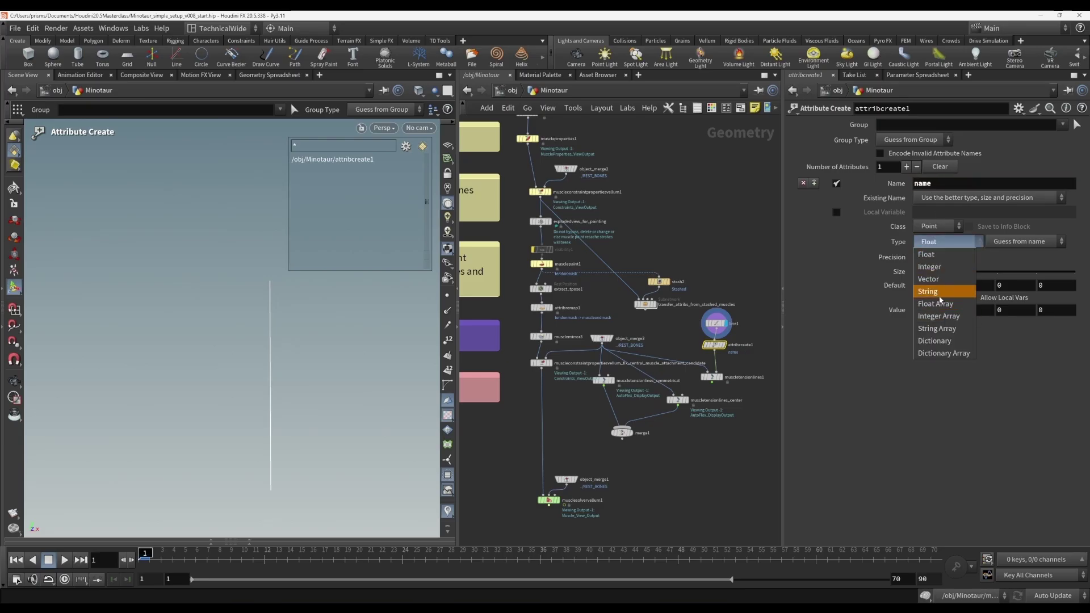
{"action": "left_click", "coordinate": [939, 288]}
{"action": "left_click", "coordinate": [939, 226]}
{"action": "left_click", "coordinate": [936, 243]}
{"action": "left_click", "coordinate": [941, 267]}
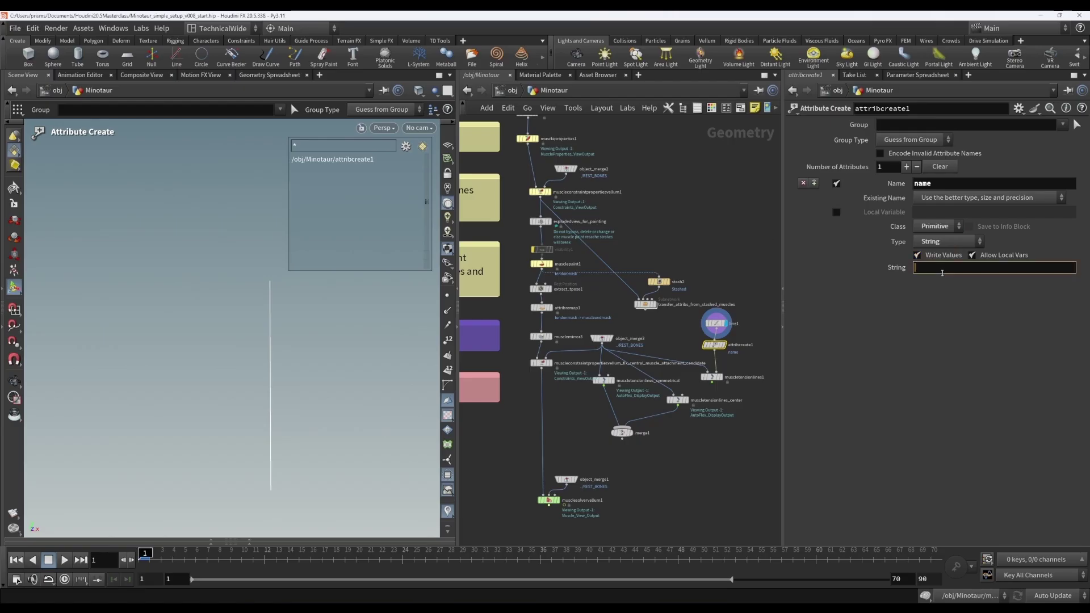
{"action": "type", "text": "L_line"}
{"action": "key", "text": "Return"}
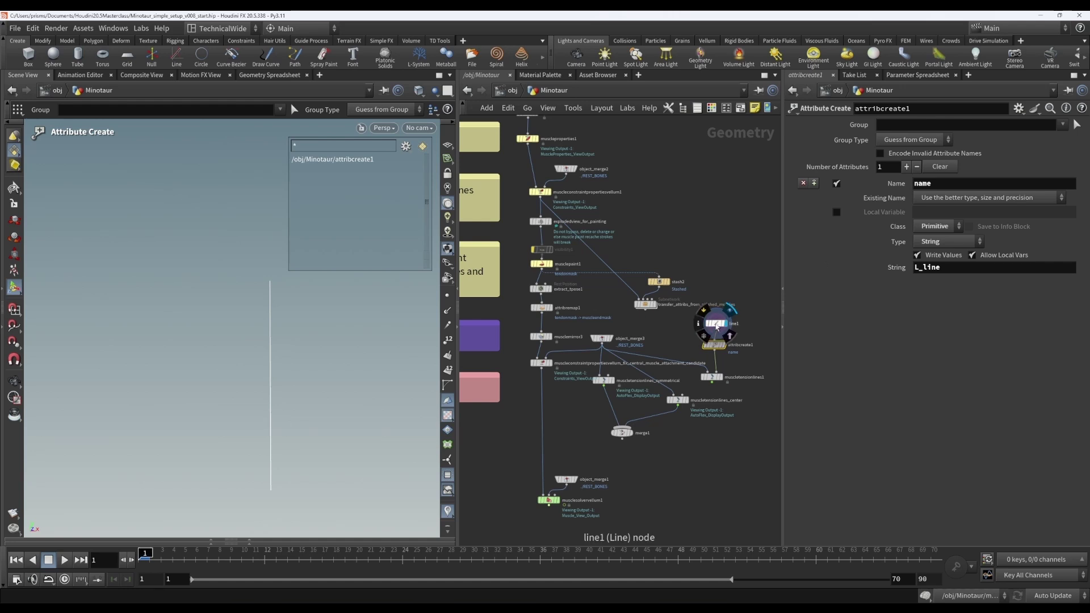
Step: Insert an Attribute Rename node before the new tension lines node and move the line and Attribute Create nodes further up
{"action": "left_click_drag", "start_coordinate": [716, 322], "coordinate": [718, 342]}
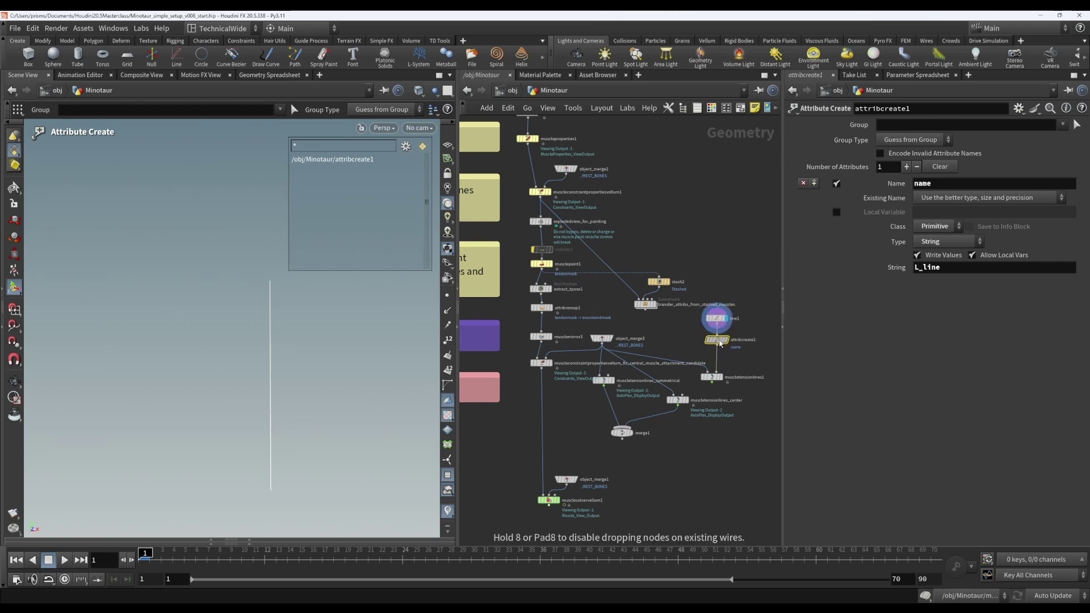
{"action": "key", "text": "Tab"}
{"action": "type", "text": "atre"}
{"action": "key", "text": "Return"}
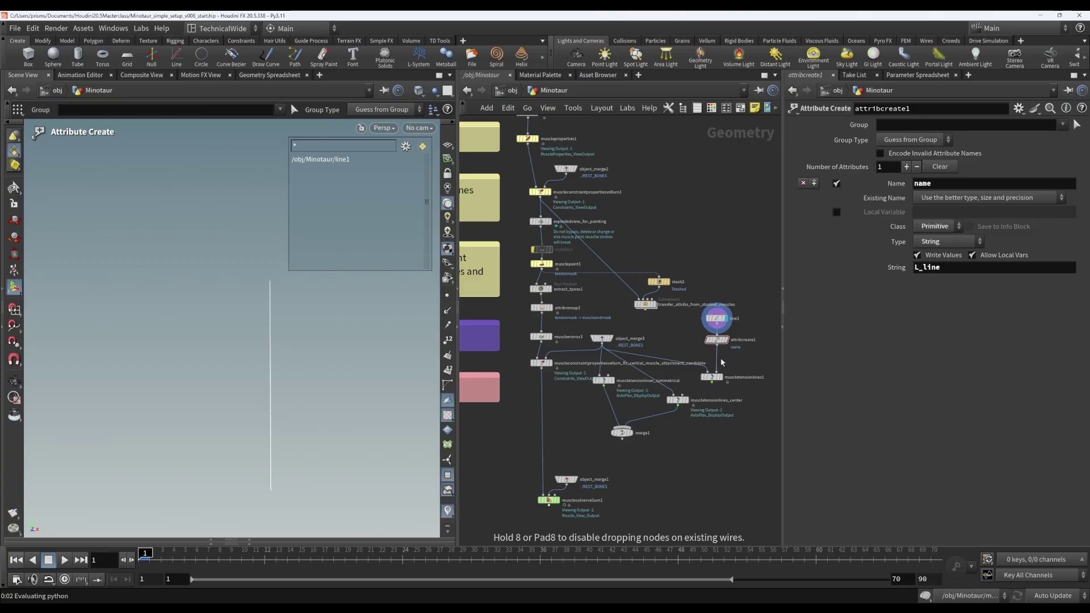
{"action": "left_click", "coordinate": [719, 359]}
{"action": "left_click_drag", "start_coordinate": [747, 349], "coordinate": [736, 278]}
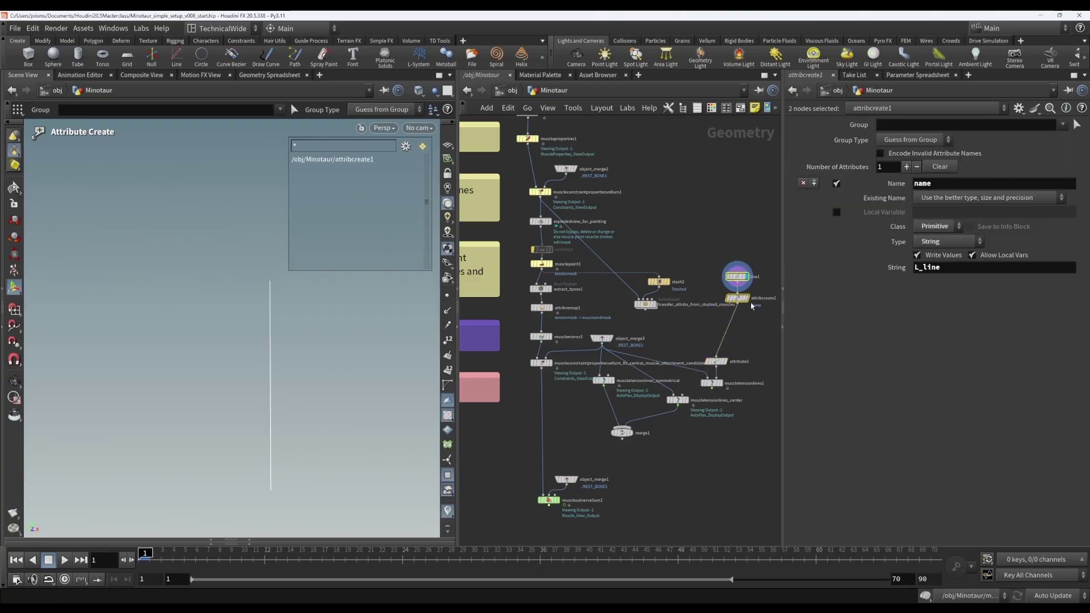
Step: Check the symmetrical tension lines node's attributes, and set the Attribute Rename node to rename primitive attribute name to autoflex_id
{"action": "left_click", "coordinate": [737, 298]}
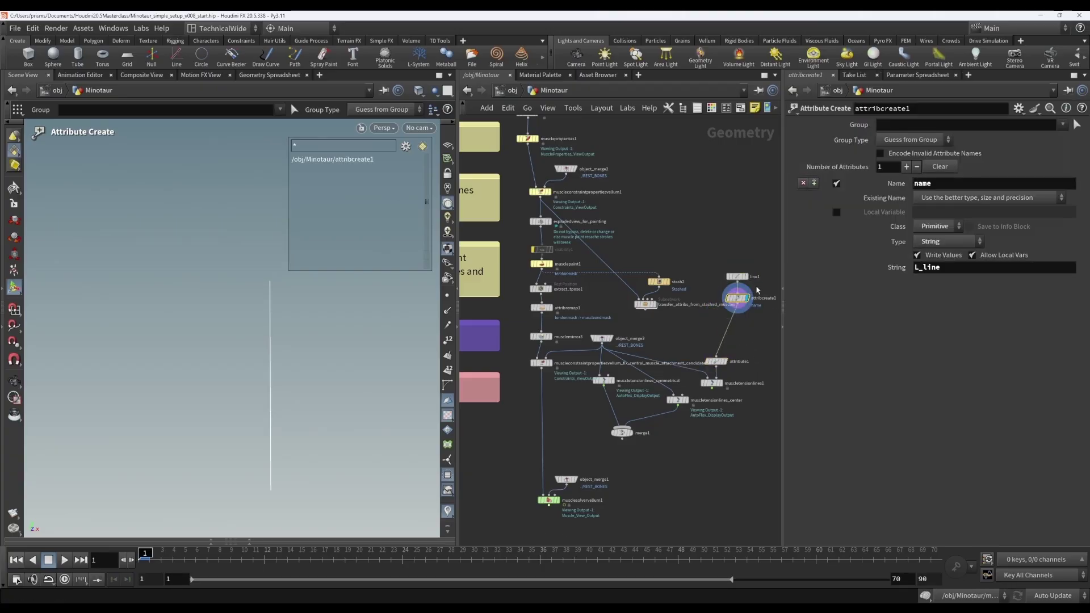
{"action": "left_click", "coordinate": [715, 361]}
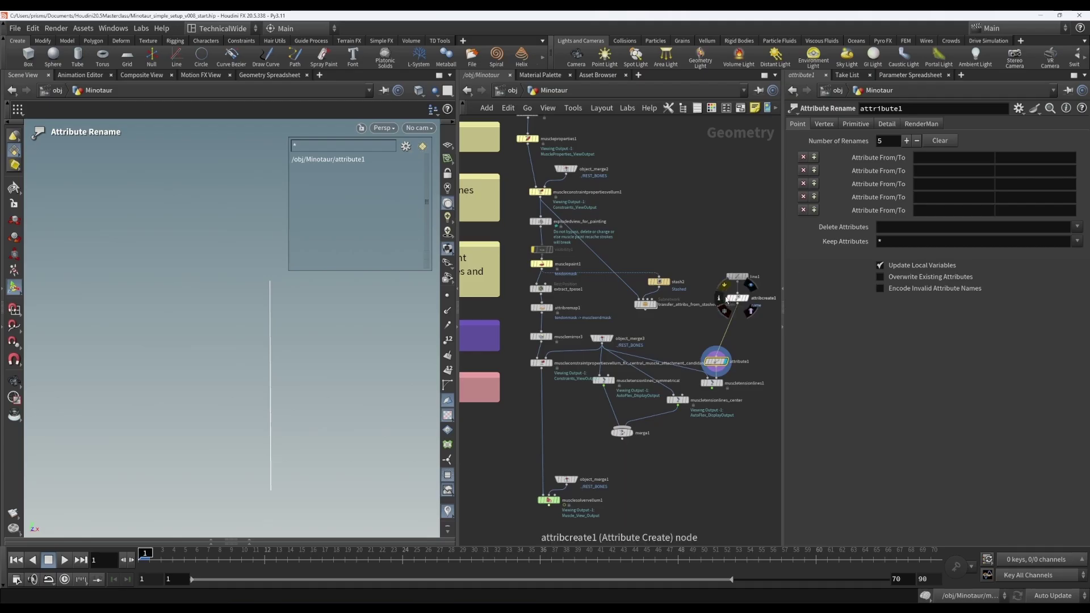
{"action": "middle_click", "coordinate": [720, 299]}
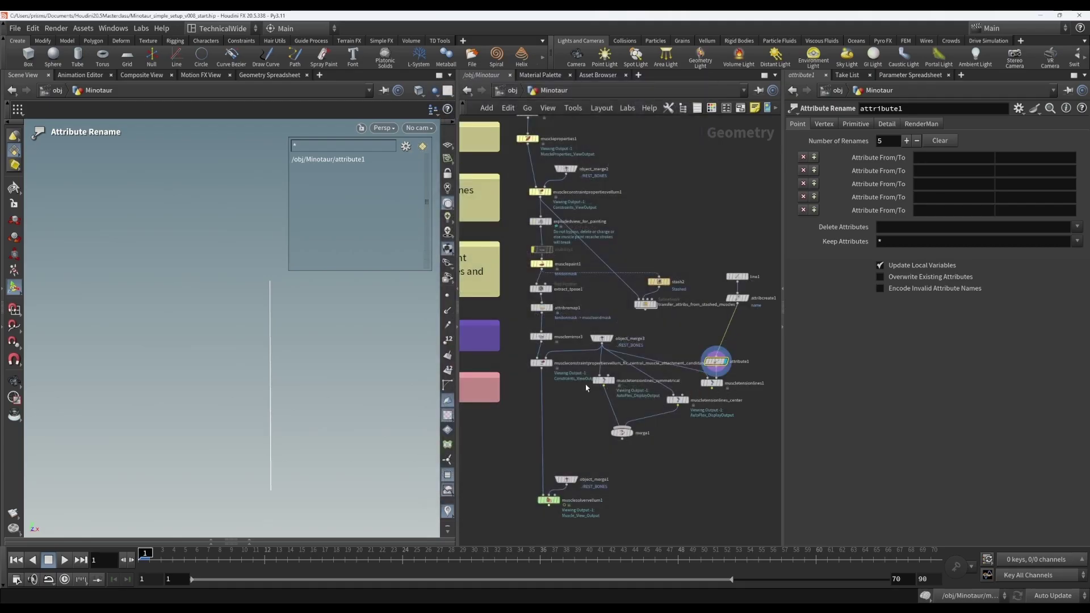
{"action": "middle_click", "coordinate": [597, 384]}
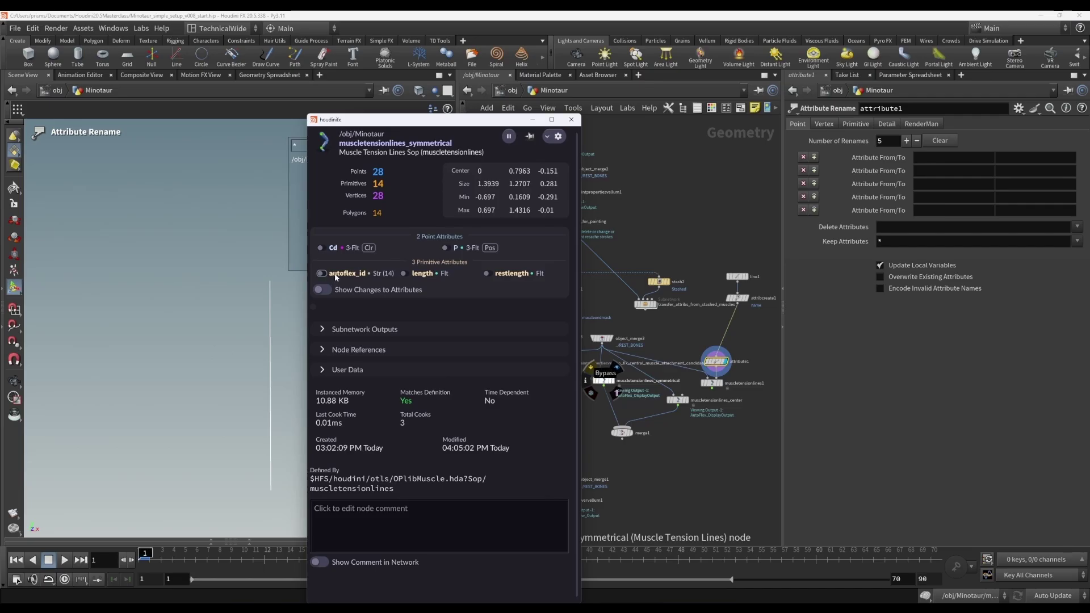
{"action": "left_click", "coordinate": [571, 119]}
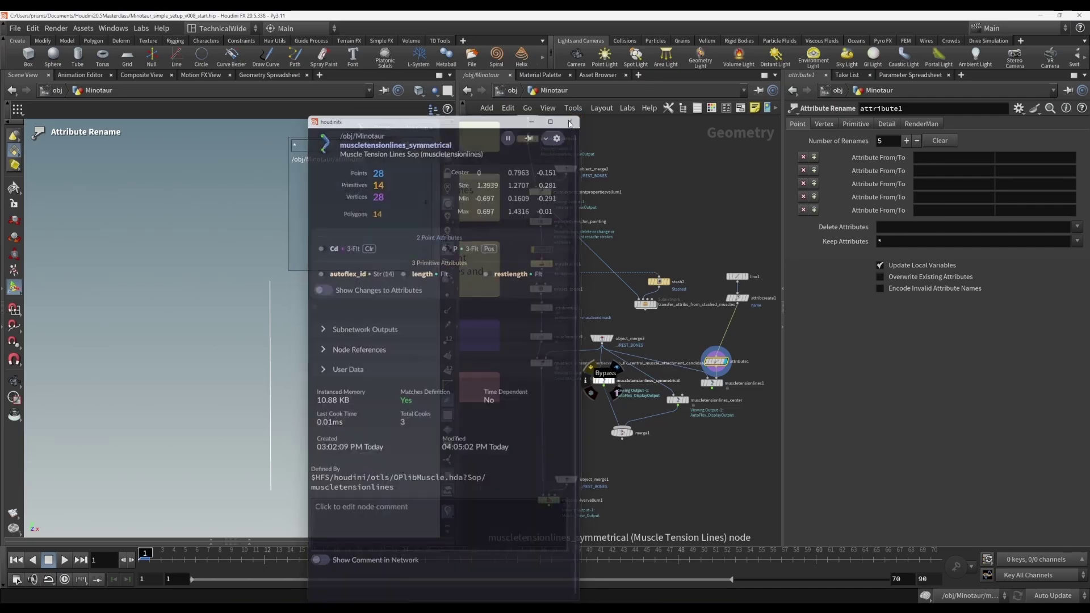
{"action": "left_click", "coordinate": [934, 158]}
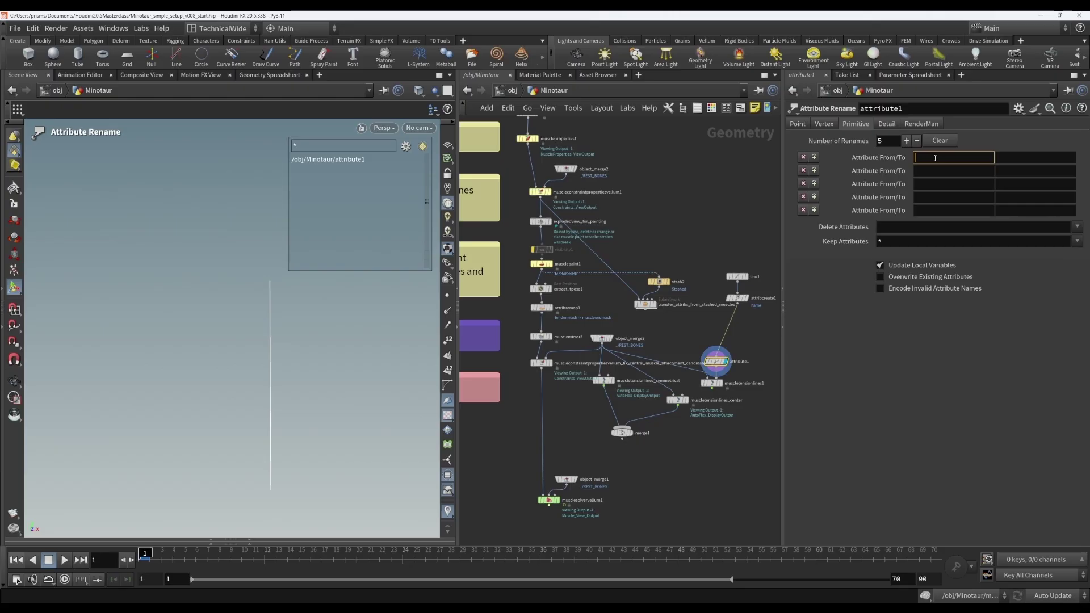
{"action": "type", "text": "name"}
{"action": "left_click", "coordinate": [1003, 158]}
{"action": "type", "text": "a"}
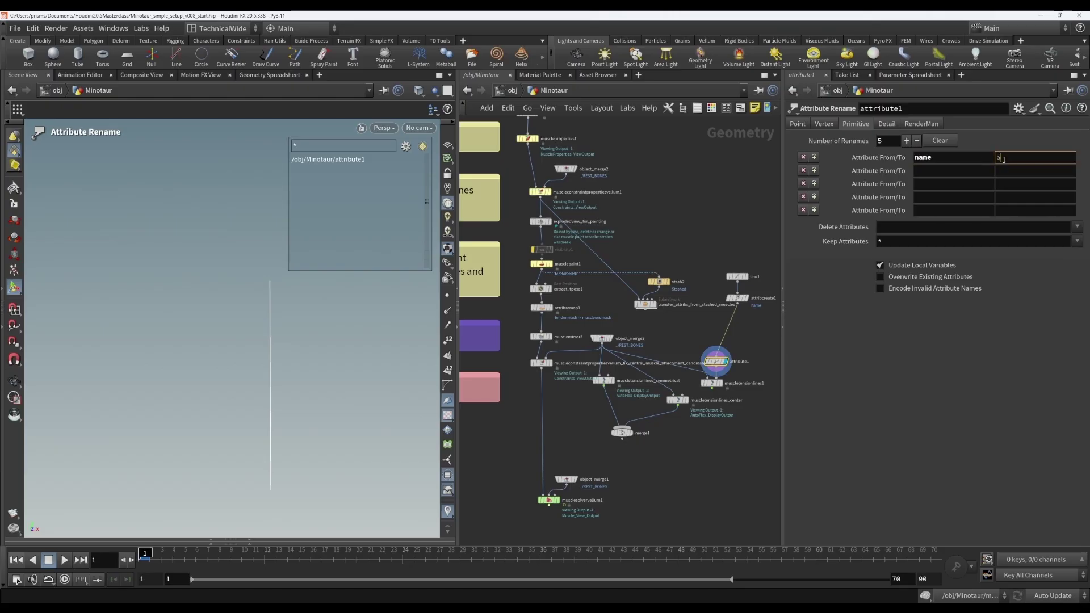
{"action": "type", "text": "utoflex_id"}
{"action": "key", "text": "Return"}
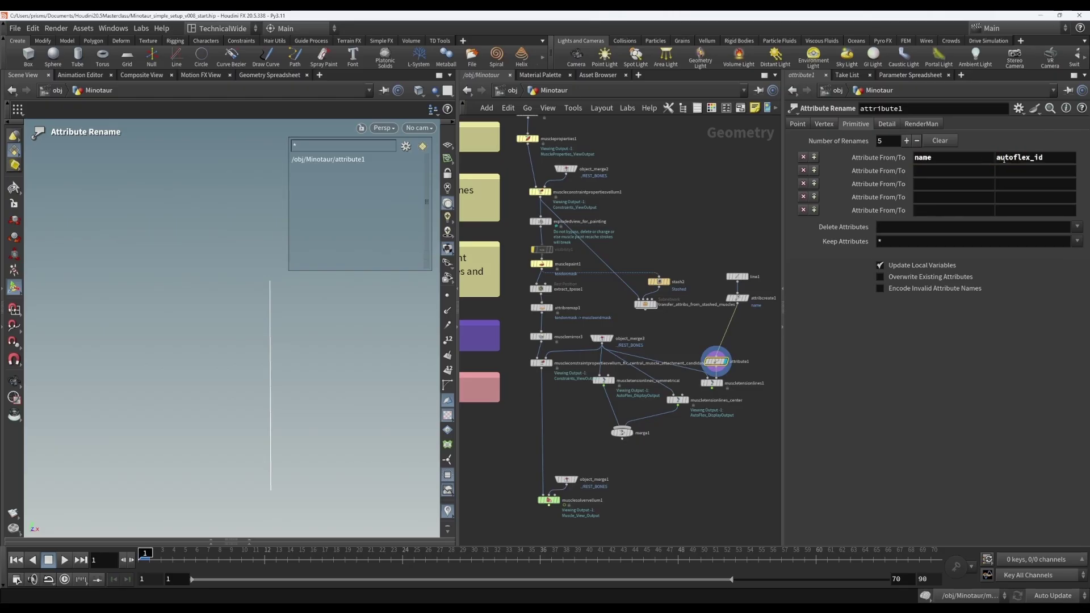
Step: Enable symmetry on the third Muscle Tension Lines node and check the mirrored line IDs in the geometry spreadsheet
{"action": "left_click", "coordinate": [713, 384]}
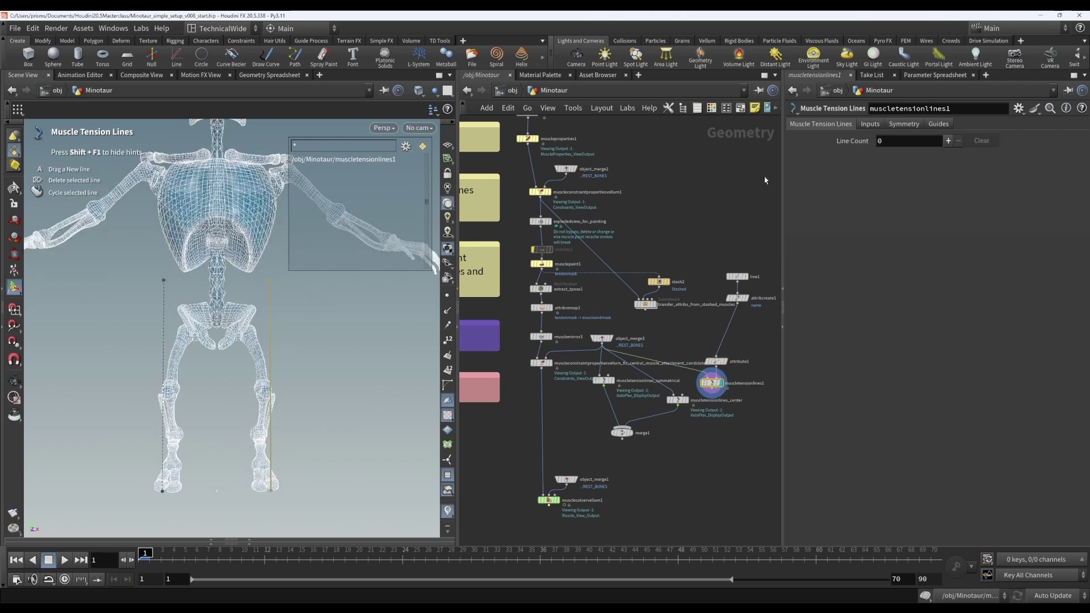
{"action": "left_click", "coordinate": [904, 123]}
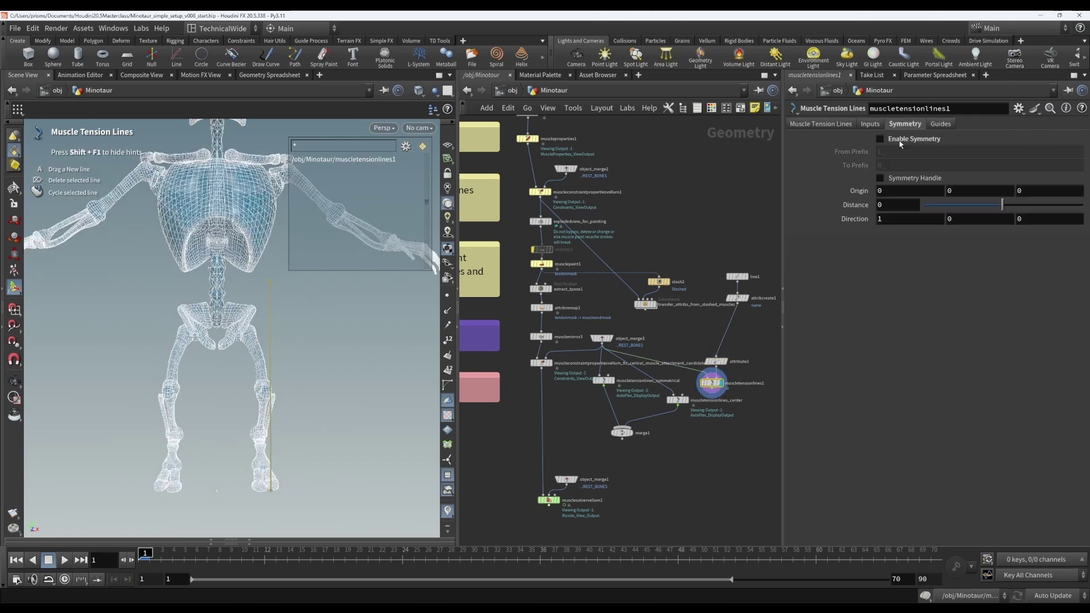
{"action": "left_click", "coordinate": [900, 144]}
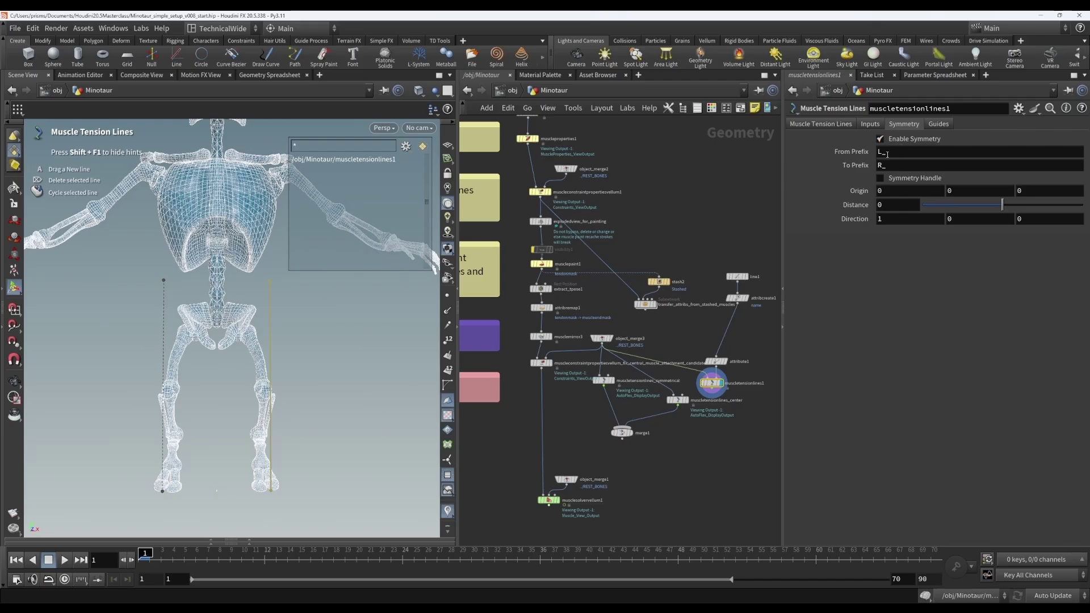
{"action": "left_click", "coordinate": [249, 74]}
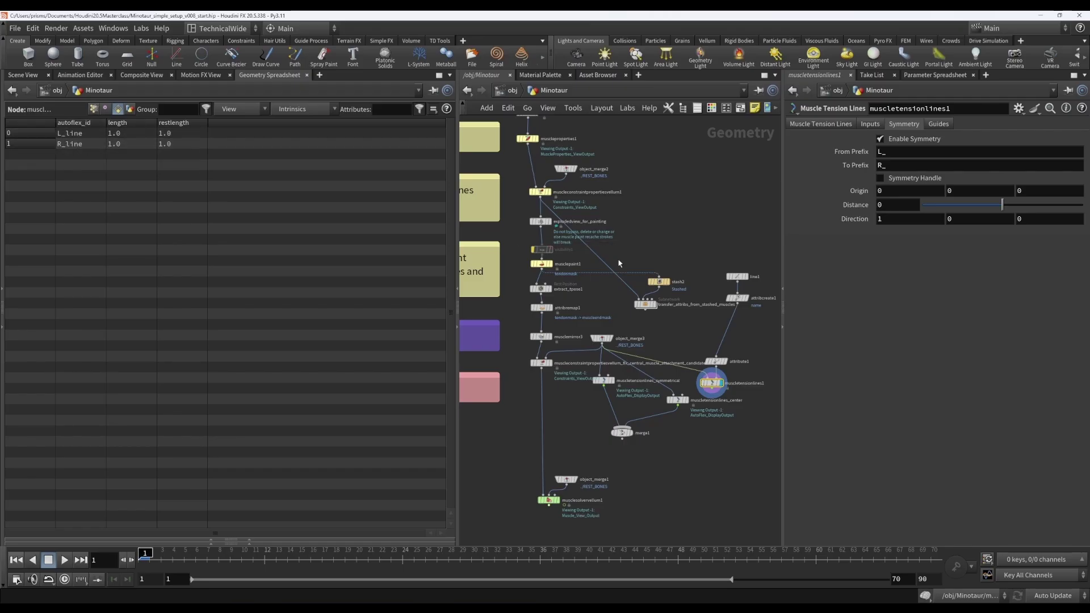
{"action": "key", "text": "Return"}
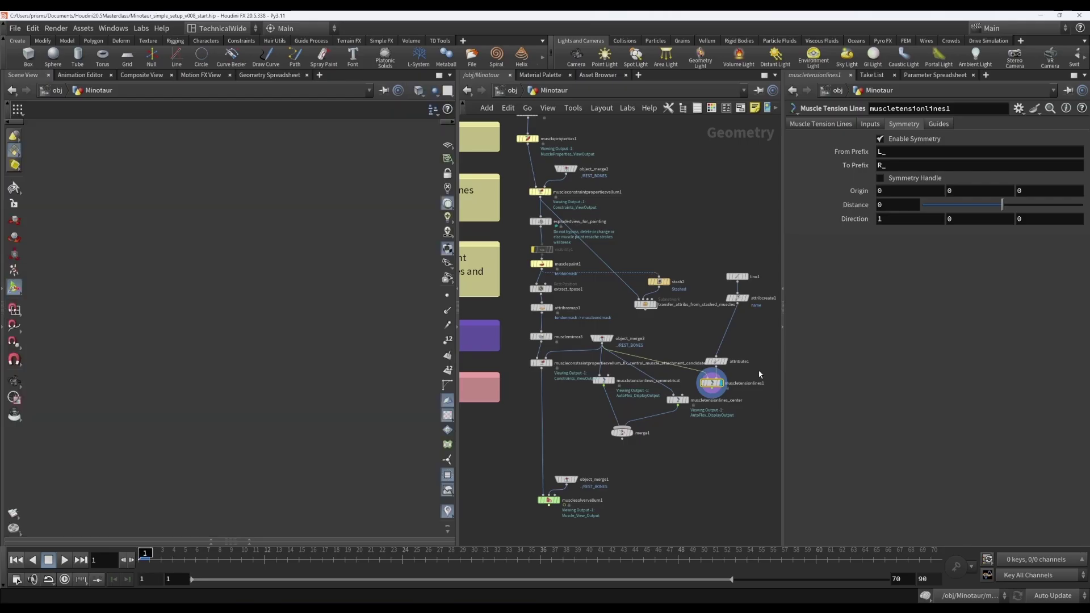
Step: Delete the Attribute Create and Attribute Rename nodes between the line and the third Muscle Tension Lines node
{"action": "left_click_drag", "start_coordinate": [753, 370], "coordinate": [717, 323]}
{"action": "mouse_move", "coordinate": [757, 363]}
{"action": "left_mouse_down"}
{"action": "mouse_move", "coordinate": [726, 318]}
{"action": "mouse_move", "coordinate": [729, 296]}
{"action": "left_mouse_up"}
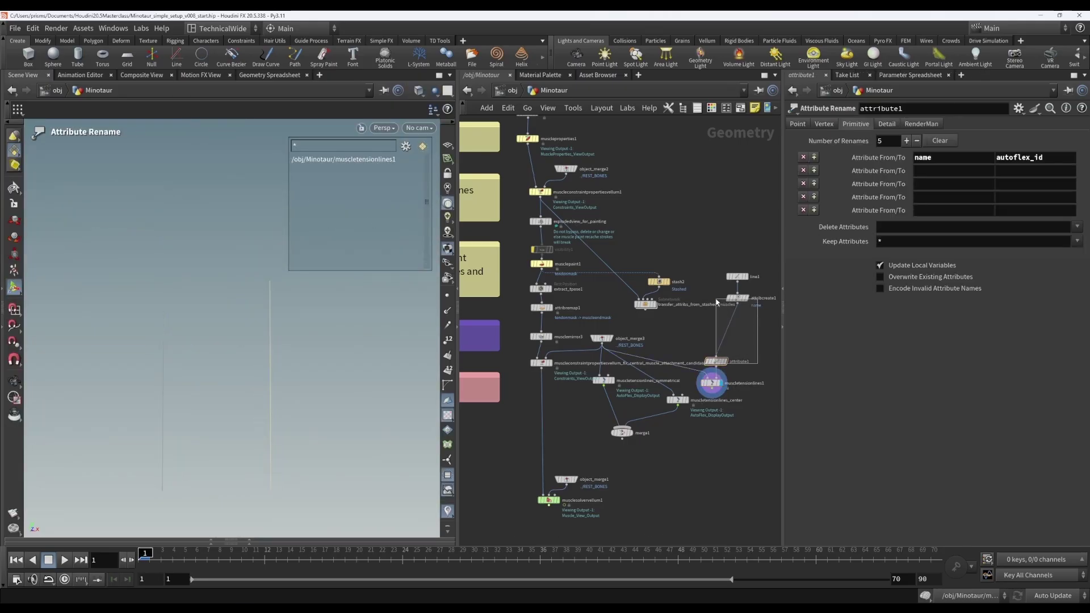
{"action": "key", "text": "Delete"}
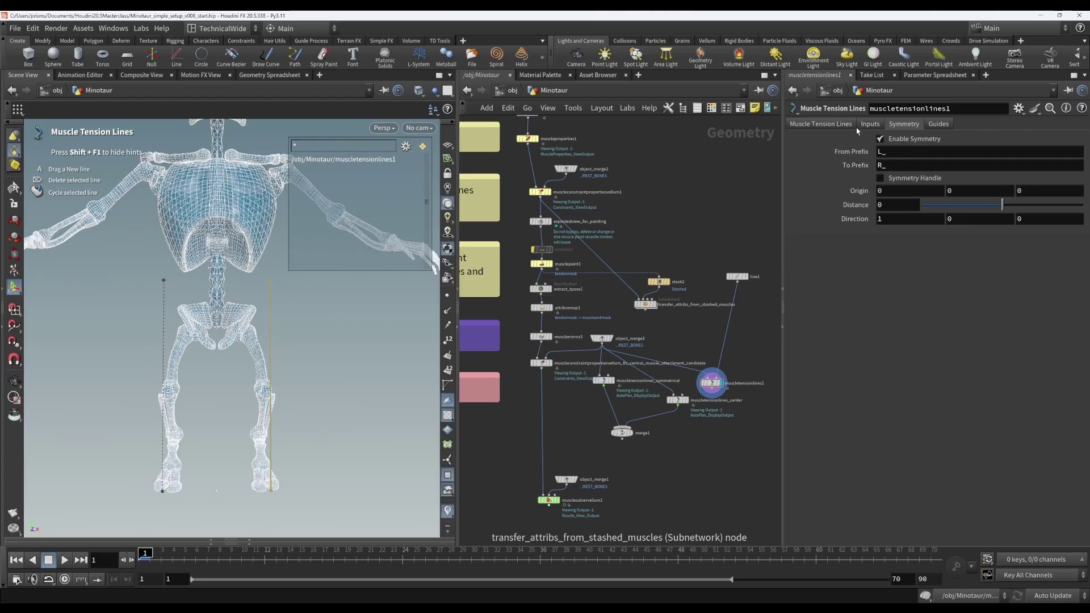
Step: Set the Default Line ID for additional lines on the third Muscle Tension Lines node to external_line
{"action": "left_click", "coordinate": [868, 125]}
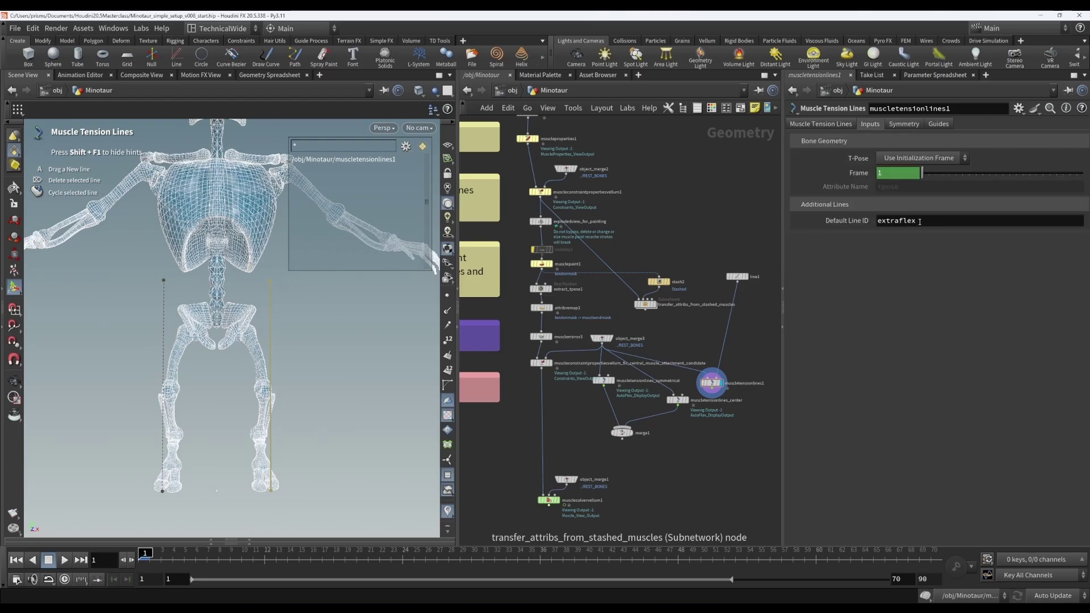
{"action": "left_click_drag", "start_coordinate": [919, 221], "coordinate": [852, 223]}
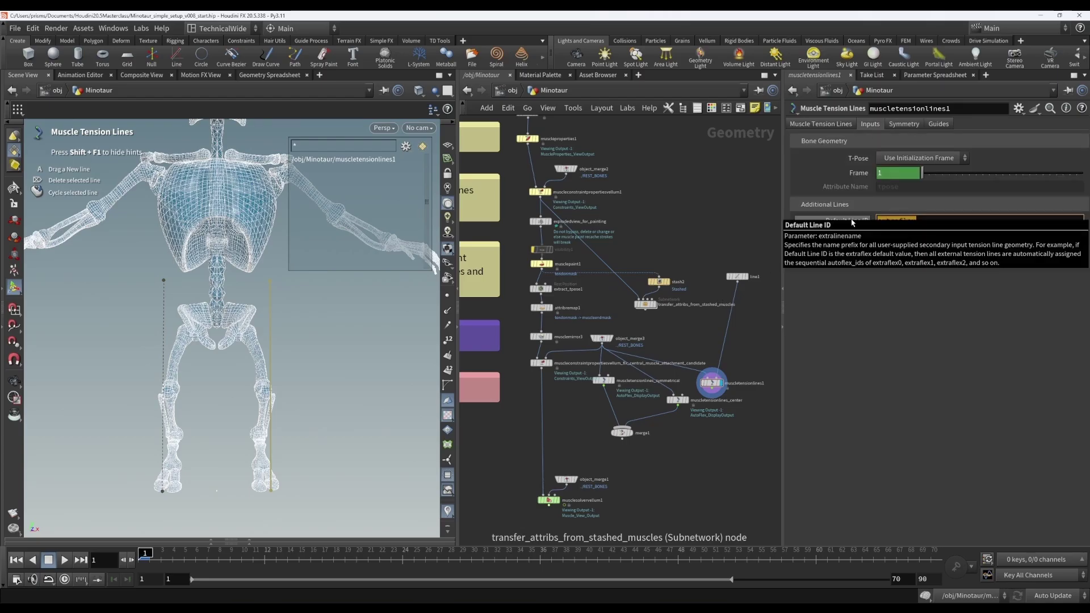
{"action": "type", "text": "autoname"}
{"action": "key", "text": "BackSpace"}
{"action": "key", "text": "BackSpace"}
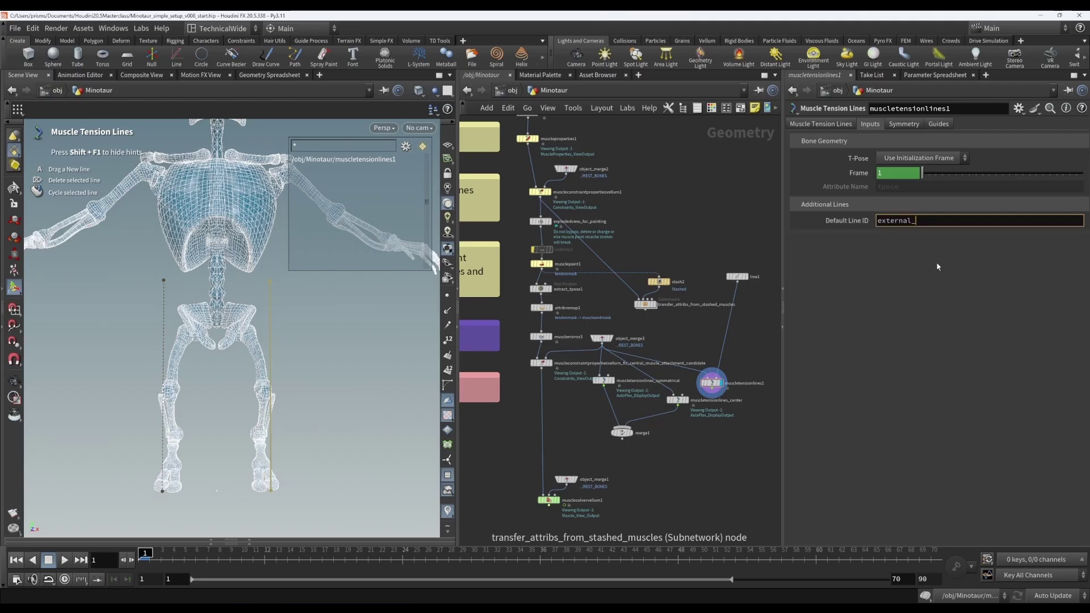
{"action": "type", "text": "line"}
{"action": "key", "text": "Return"}
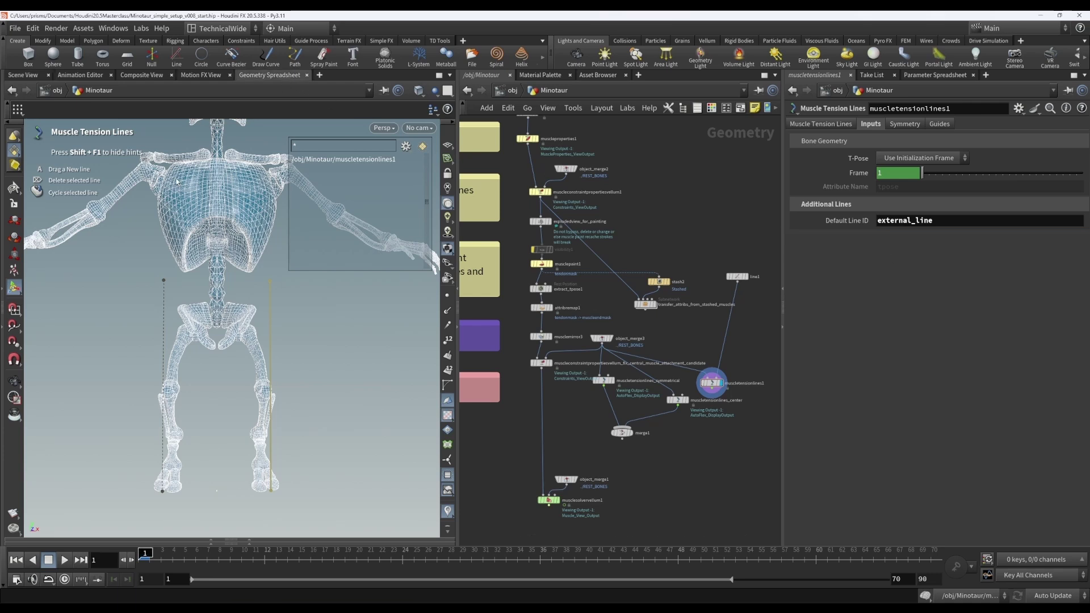
Step: Check the full line IDs in the geometry spreadsheet and change the Default Line ID to L_external_line
{"action": "left_click", "coordinate": [269, 75]}
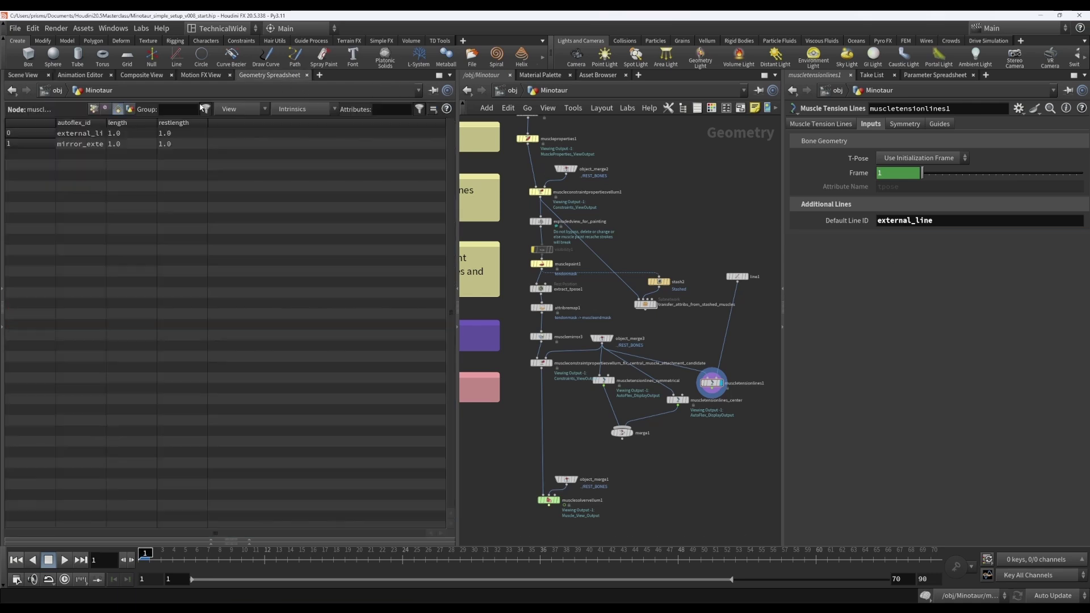
{"action": "left_click_drag", "start_coordinate": [109, 125], "coordinate": [175, 124]}
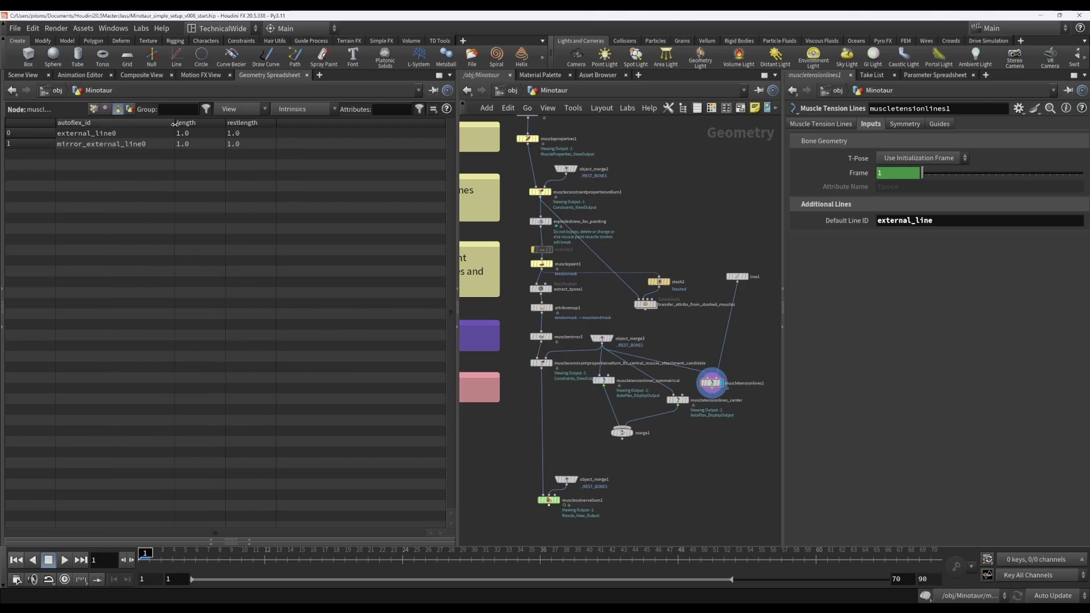
{"action": "left_click", "coordinate": [877, 220]}
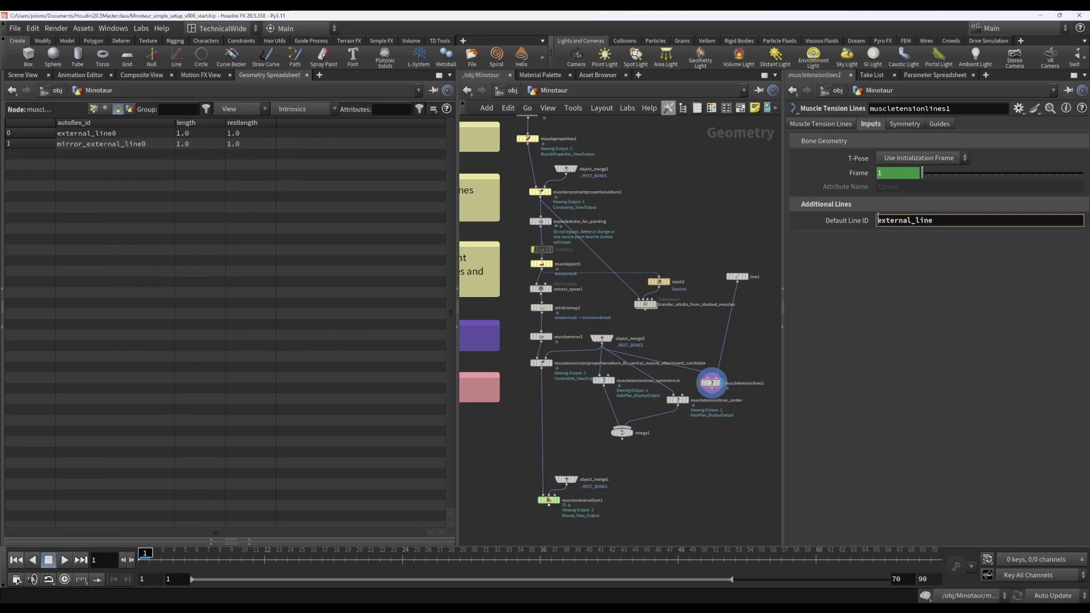
{"action": "type", "text": "L_"}
{"action": "key", "text": "Return"}
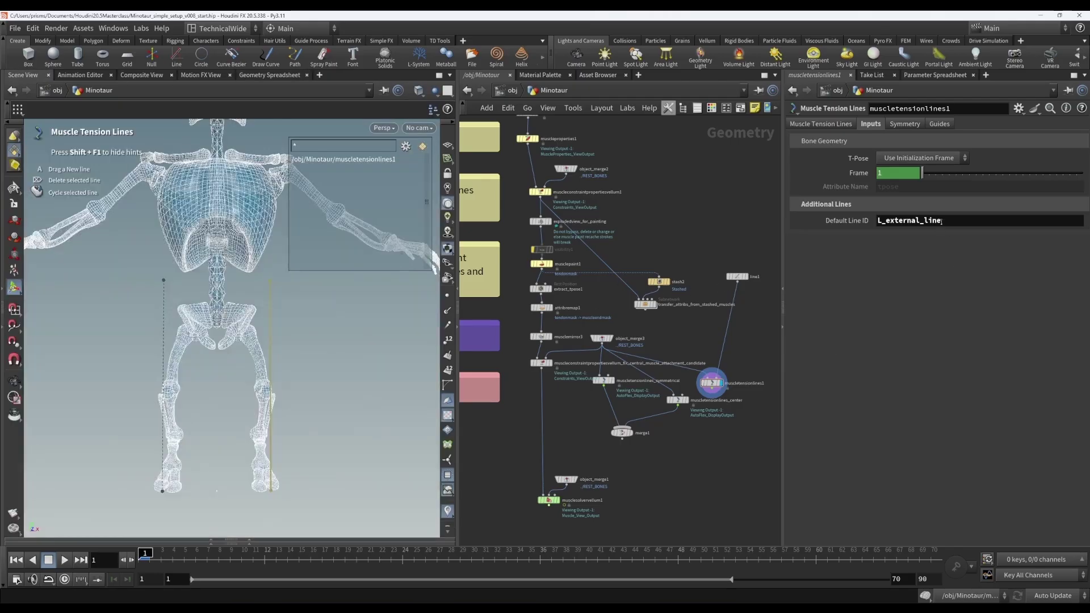
{"action": "double_click", "coordinate": [924, 221]}
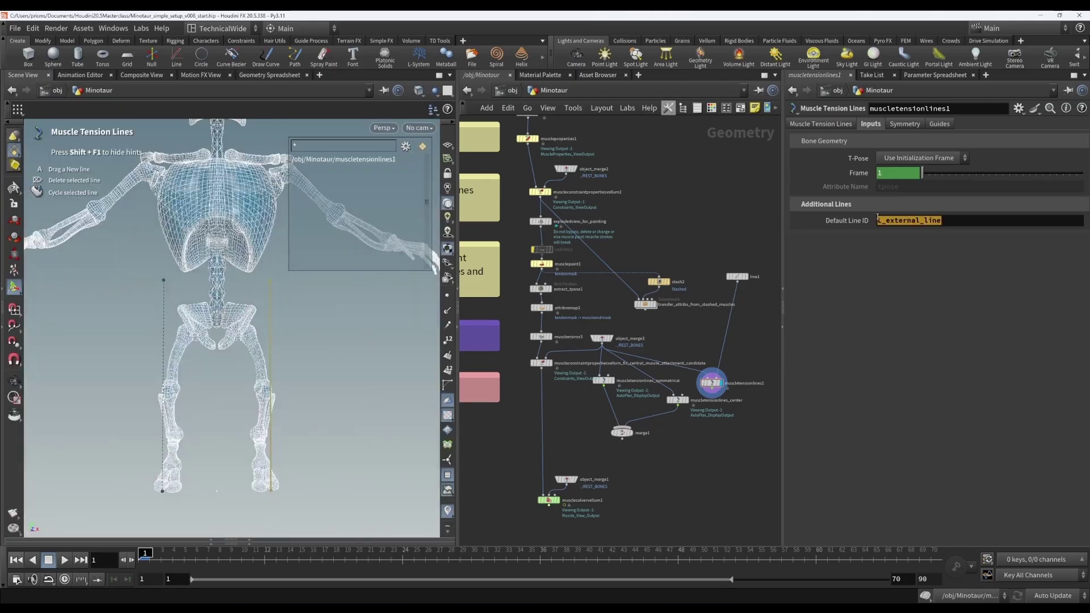
Step: Add one line to the third Muscle Tension Lines node and review its line ID, the spreadsheet and the node info
{"action": "left_click", "coordinate": [809, 127]}
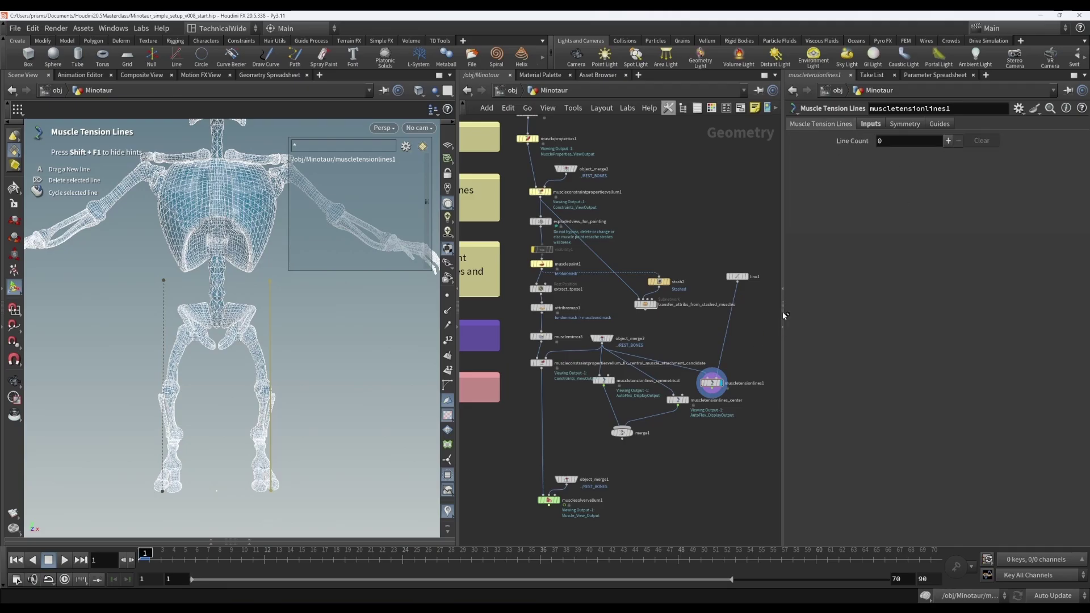
{"action": "left_click", "coordinate": [948, 141]}
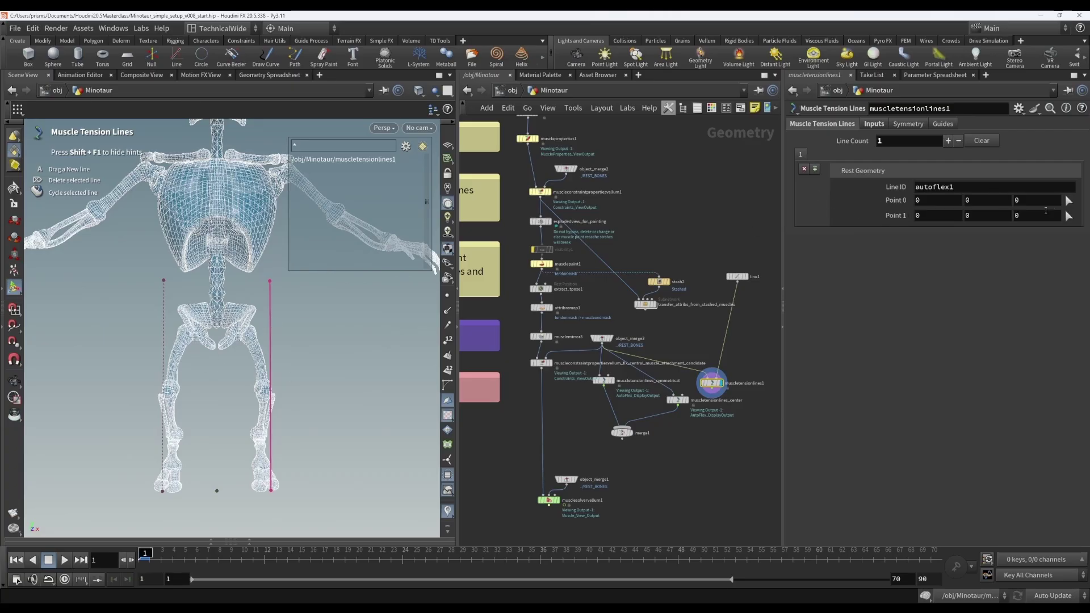
{"action": "double_click", "coordinate": [1009, 184]}
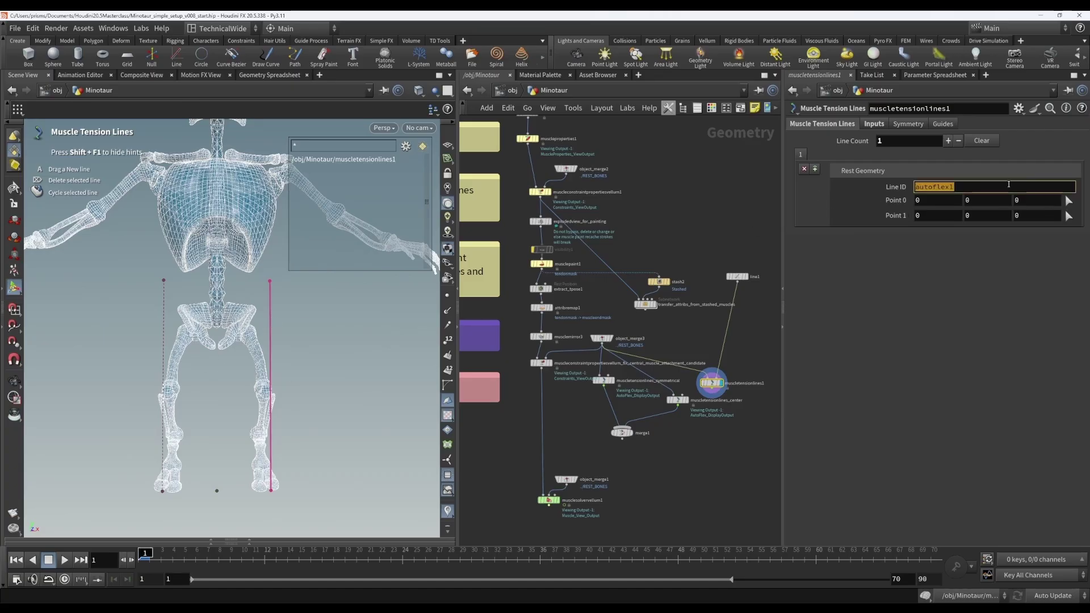
{"action": "left_click", "coordinate": [253, 75]}
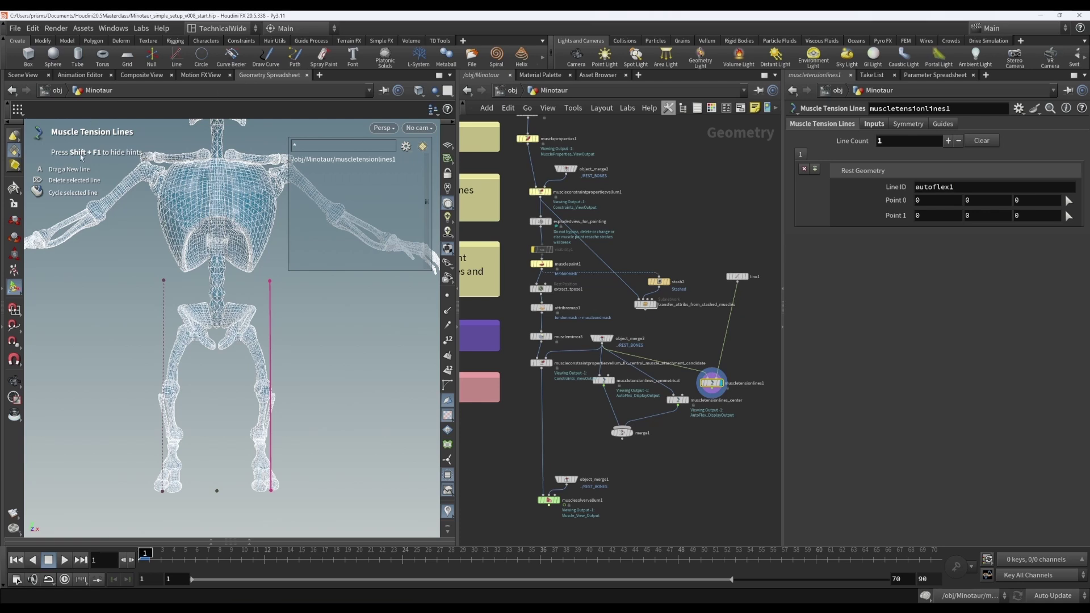
{"action": "key", "text": "alt+8"}
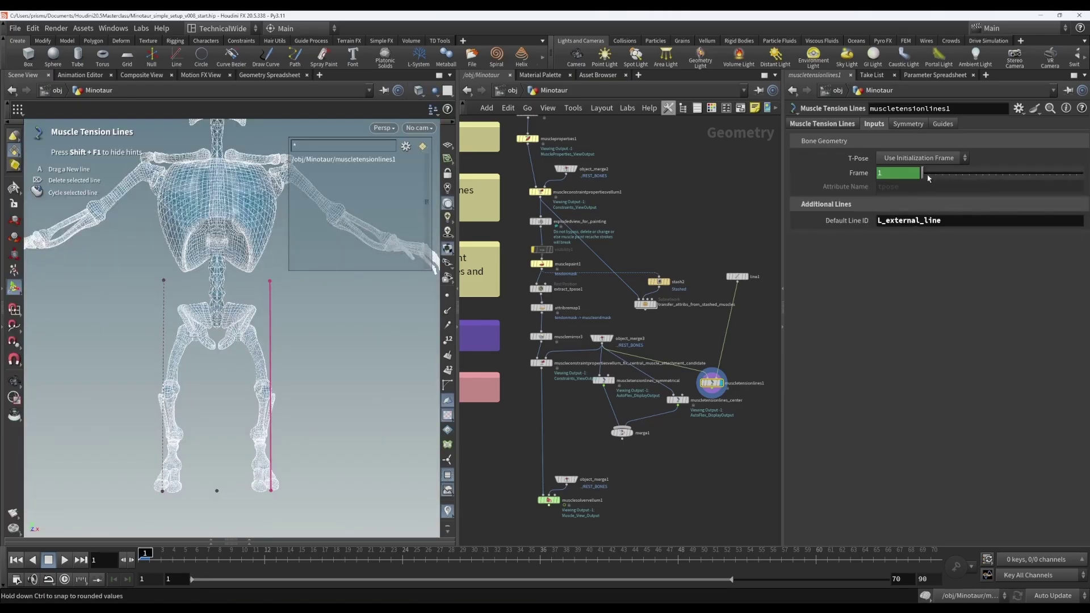
{"action": "left_click", "coordinate": [693, 383]}
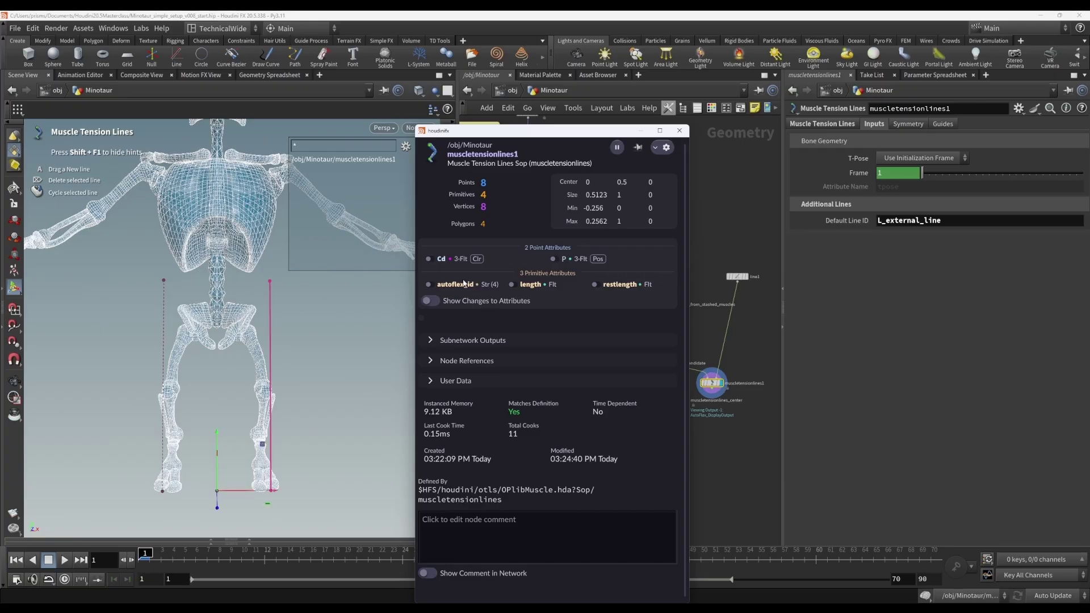
{"action": "left_click", "coordinate": [679, 131]}
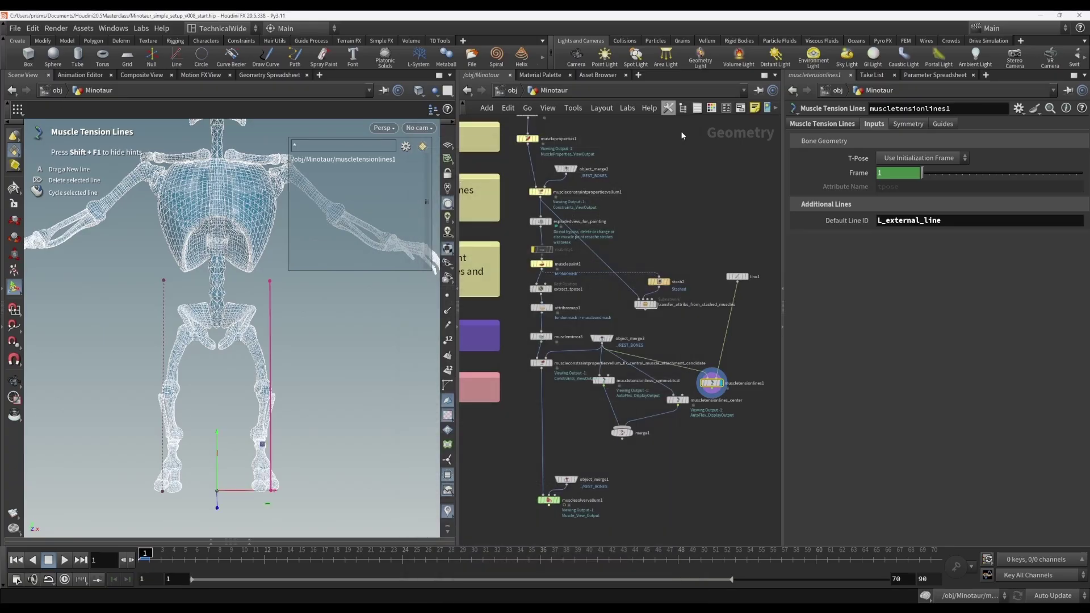
Step: Wire the third Muscle Tension Lines node's output into the merge node with the other tension lines
{"action": "left_click_drag", "start_coordinate": [711, 388], "coordinate": [624, 428]}
{"action": "mouse_move", "coordinate": [713, 387]}
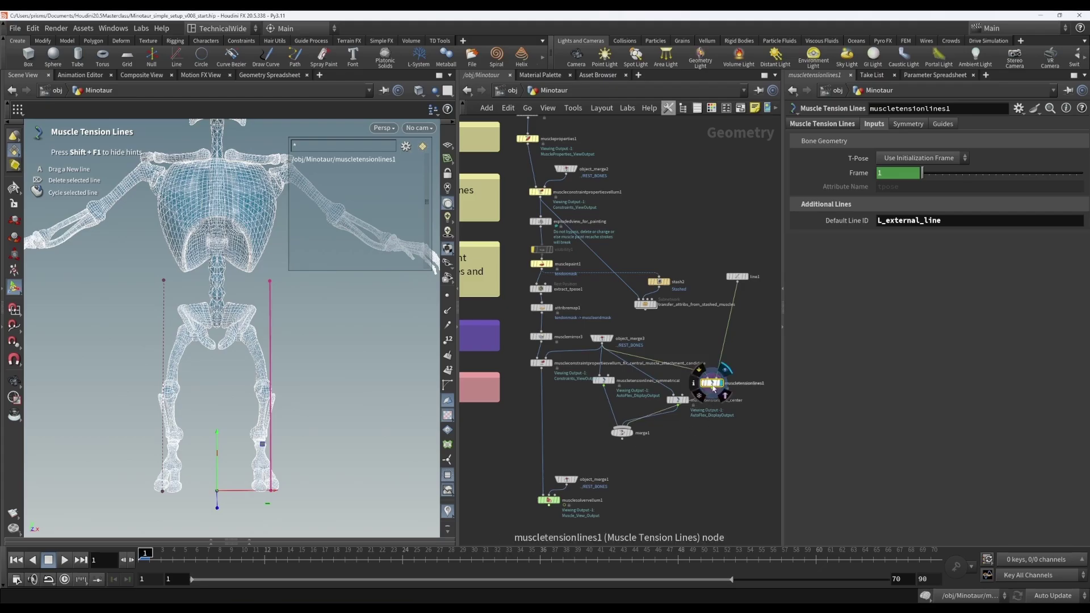